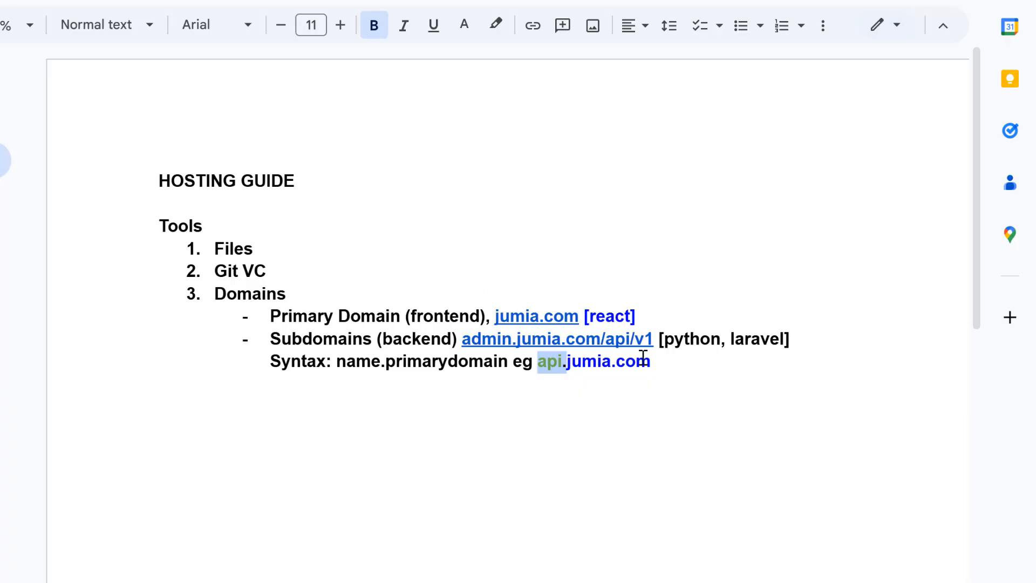
- Add blank lines below the api.jumia.com syntax example at the end of the Domains notes
left_click(678, 362)
key("Return")
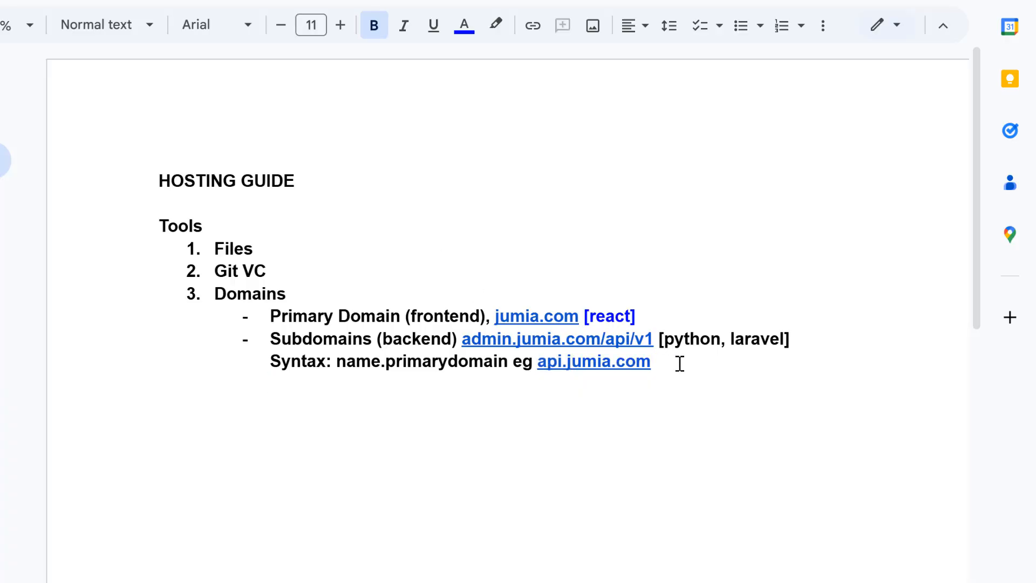
key("BackSpace")
key("Return")
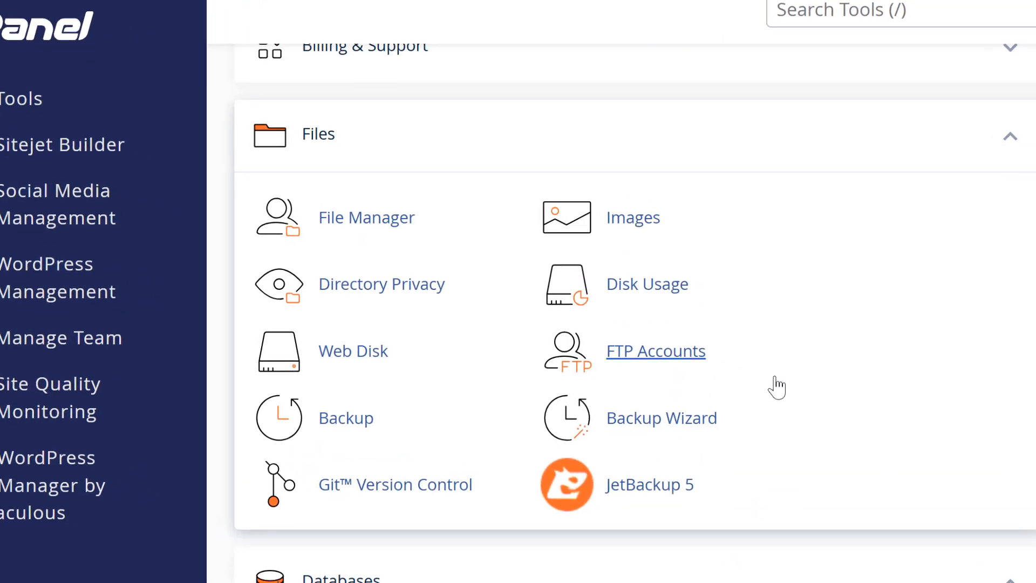
- Switch to cPanel and collapse the Files, Domains and Metrics tool groups, leaving the Databases group expanded
left_click(981, 110)
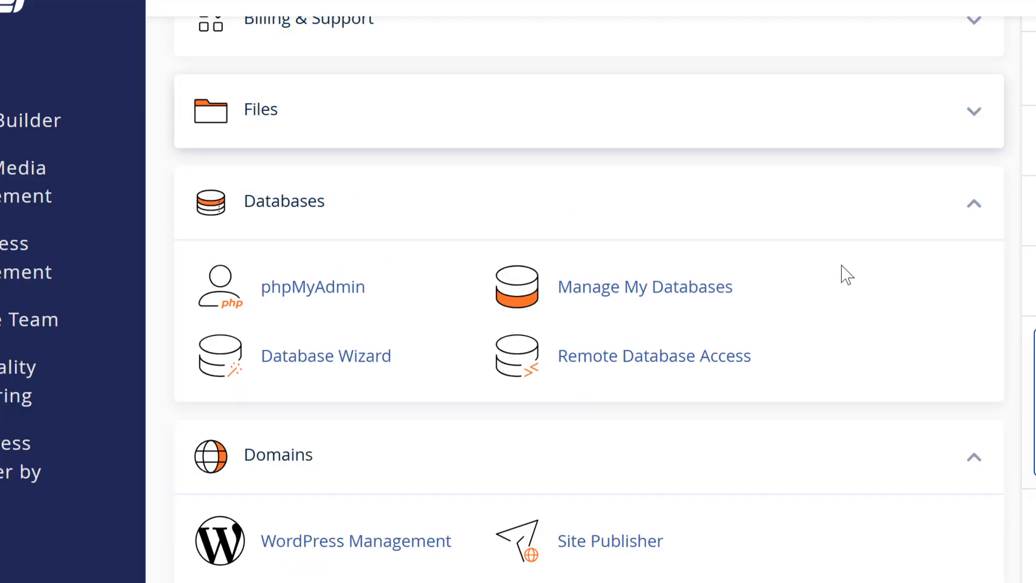
scroll(912, 294, "down", 3)
scroll(912, 294, "down", 2)
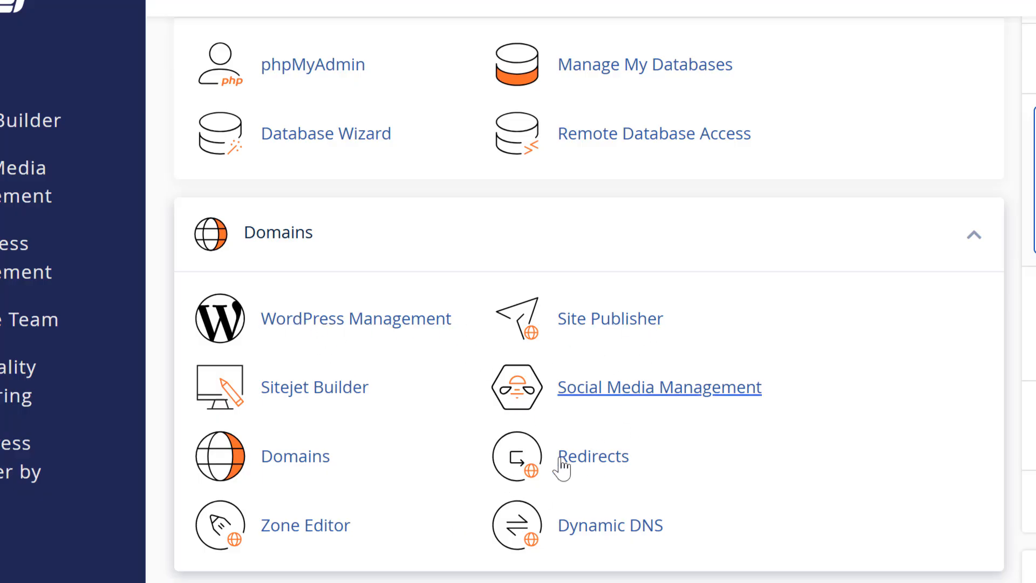
scroll(528, 487, "down", 1)
scroll(527, 487, "up", 1)
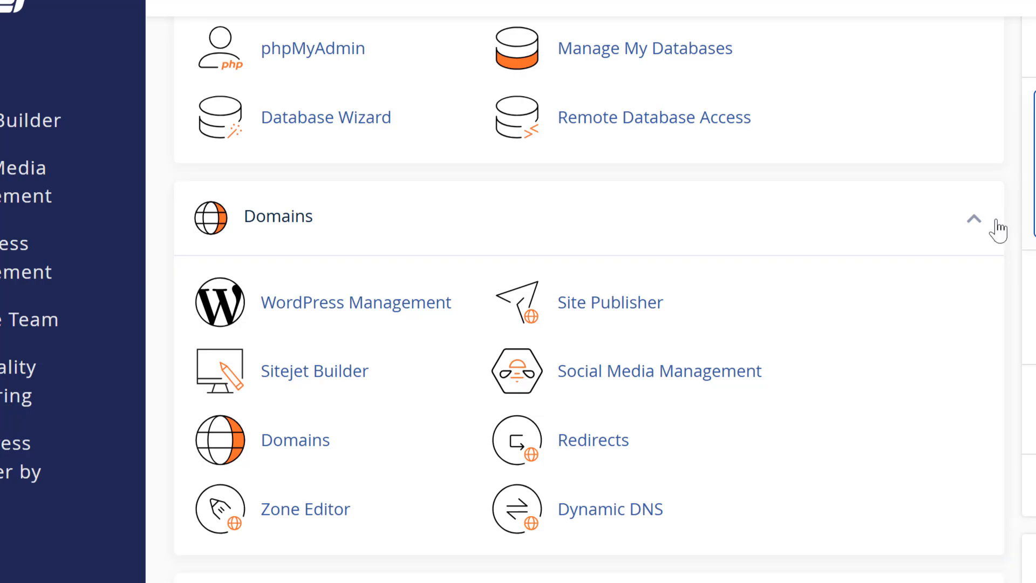
left_click(975, 222)
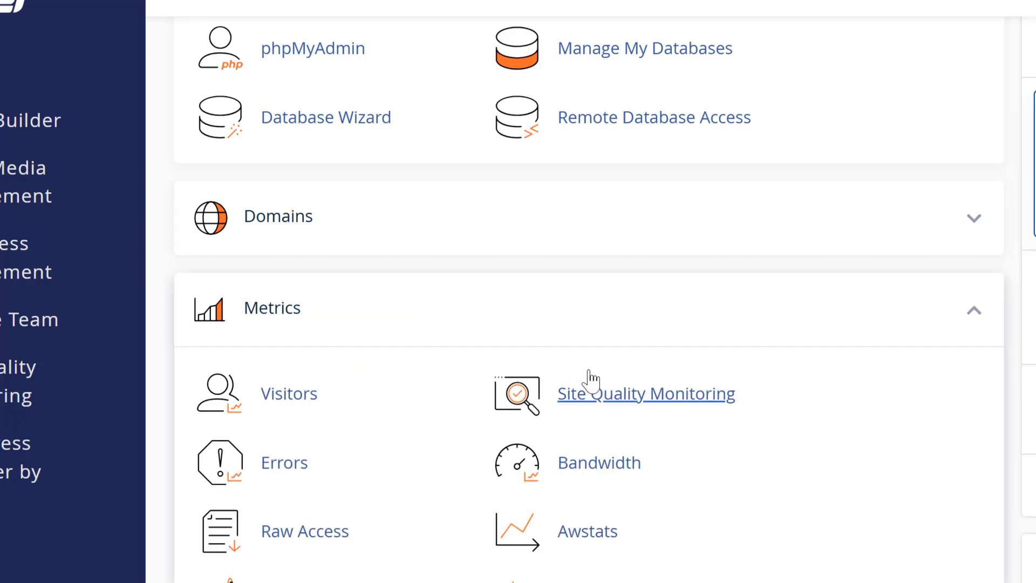
scroll(589, 382, "up", 1)
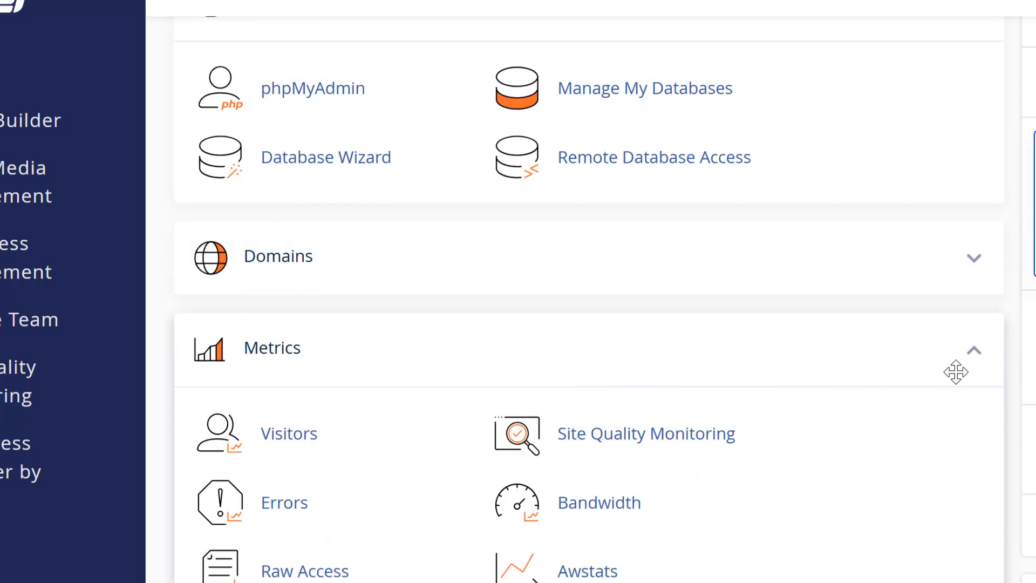
left_click(972, 356)
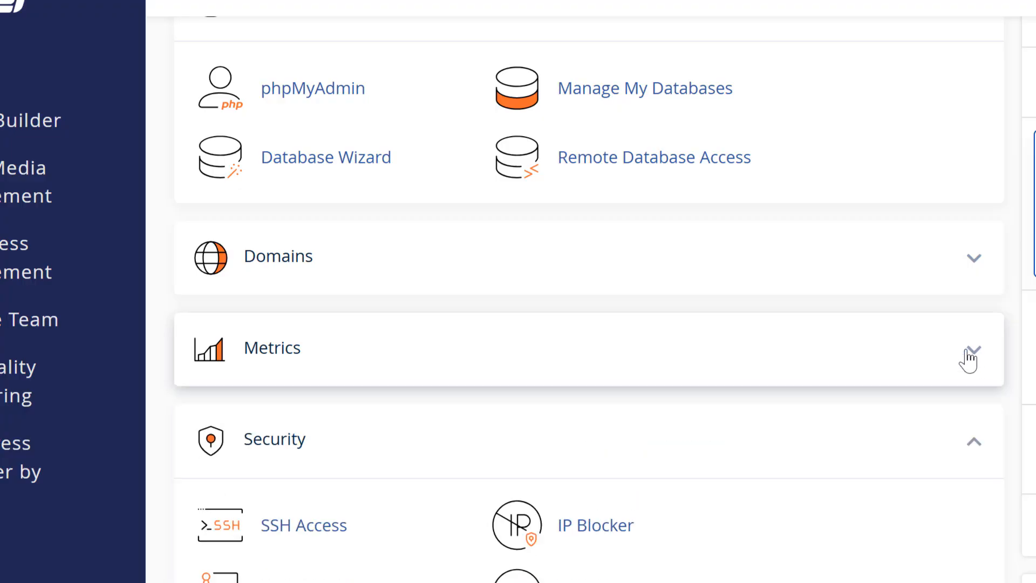
scroll(968, 359, "up", 3)
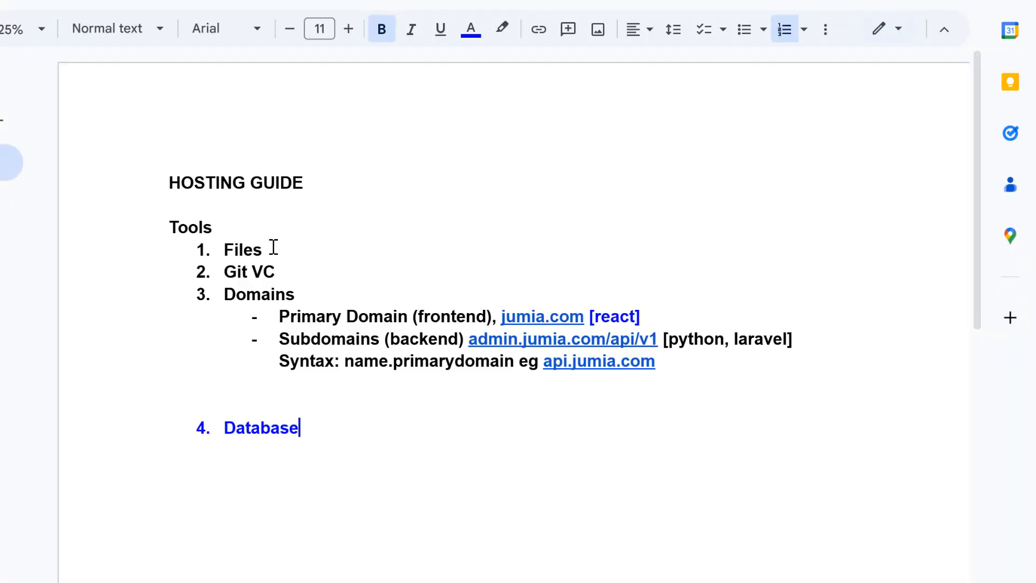
left_click(280, 250)
left_click_drag(287, 252, 166, 257)
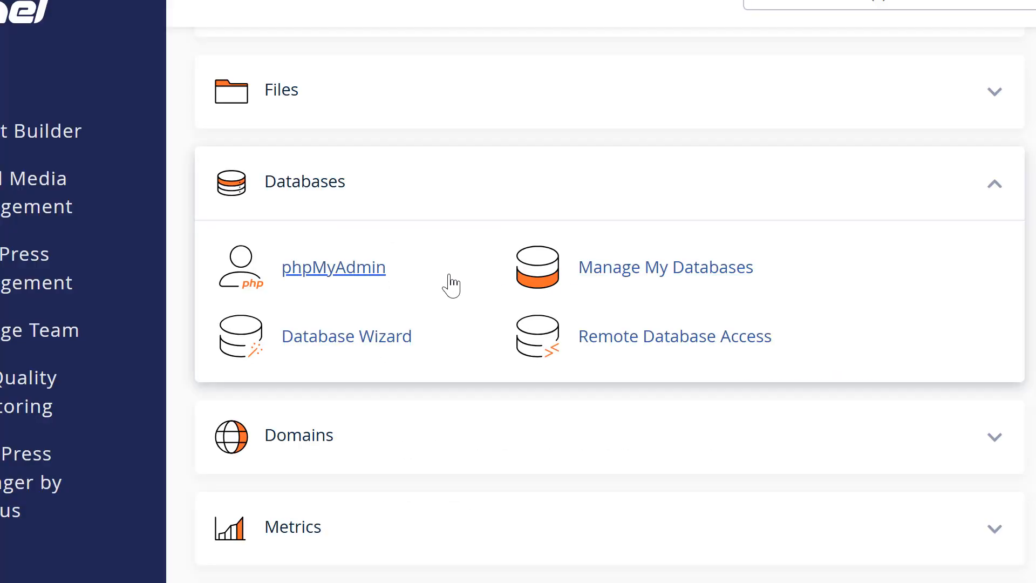
- Open phpMyAdmin from the cPanel Databases group in a new browser tab and switch to it
scroll(384, 280, "up", 2)
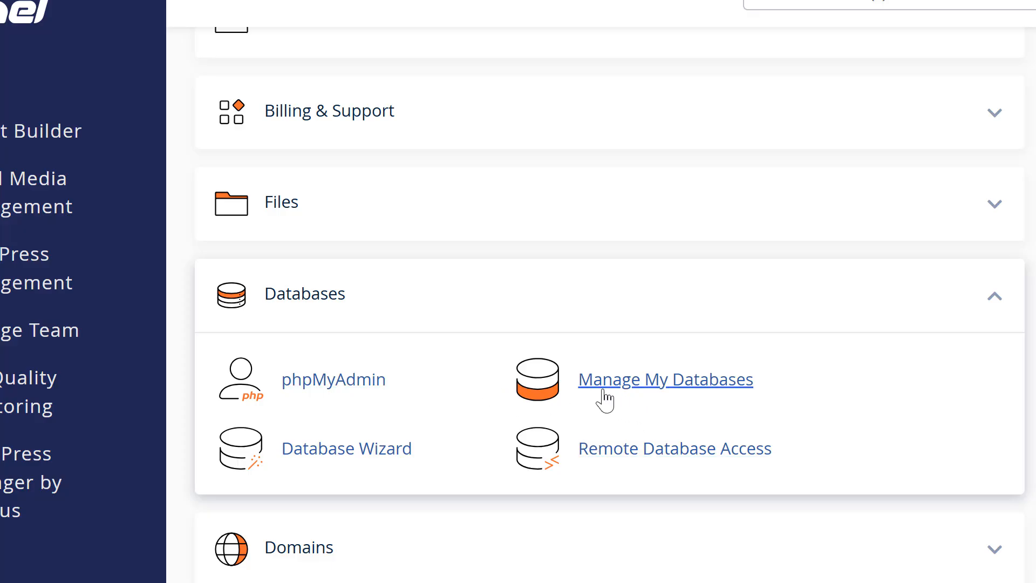
right_click(320, 388)
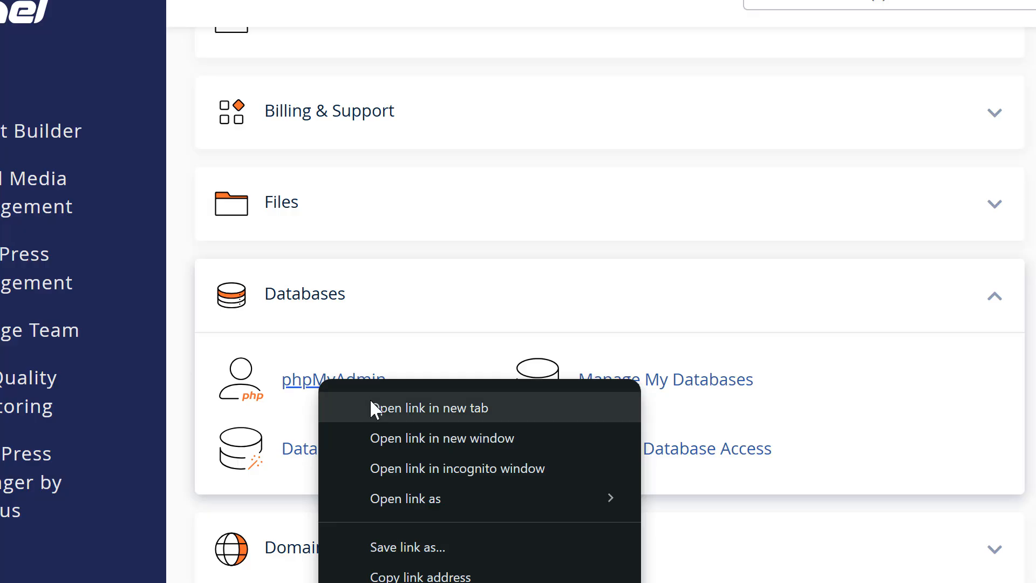
left_click(373, 409)
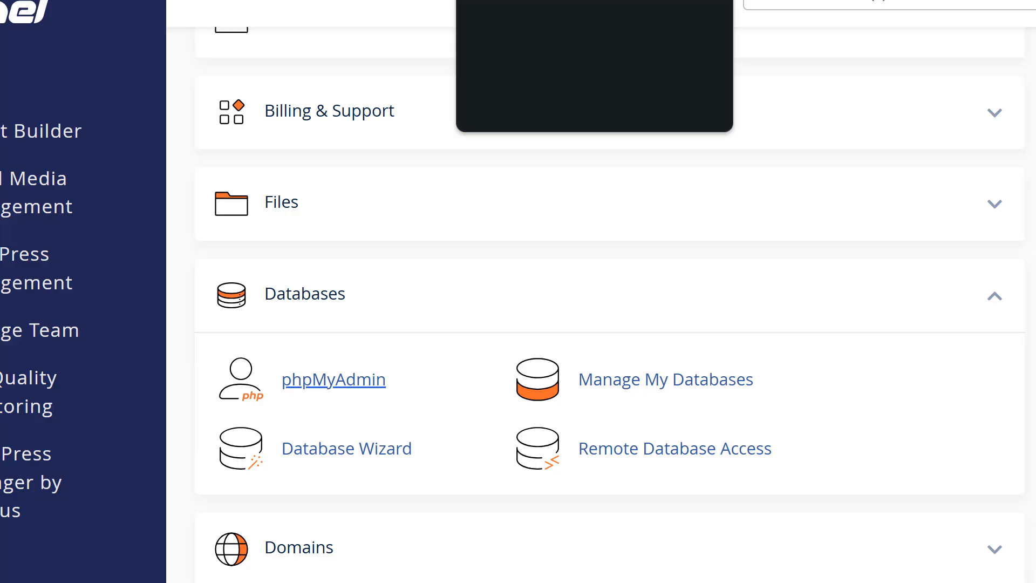
left_click(480, 1)
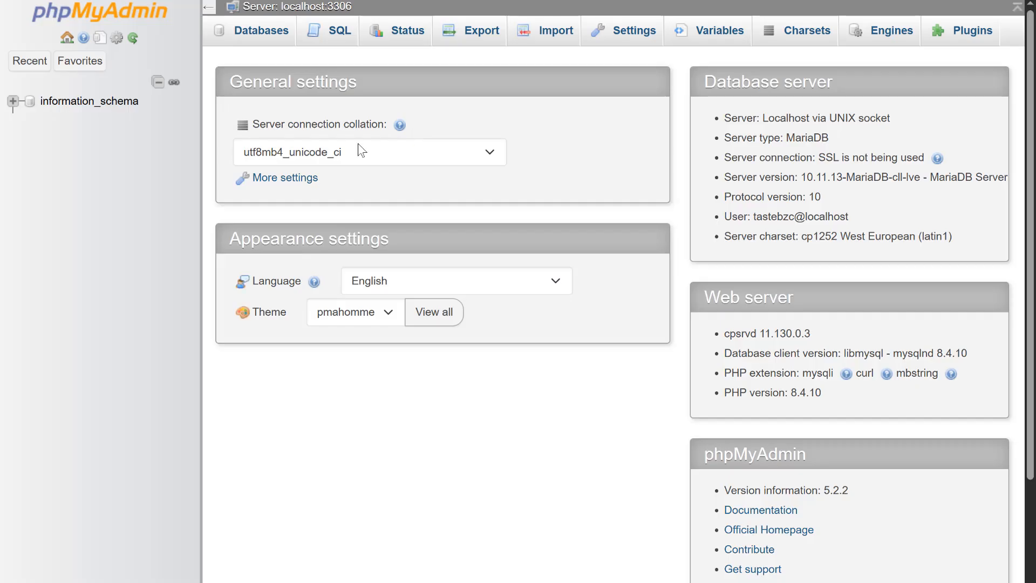
- Look through the tables of the information_schema database and view the server's list of databases
left_click(13, 101)
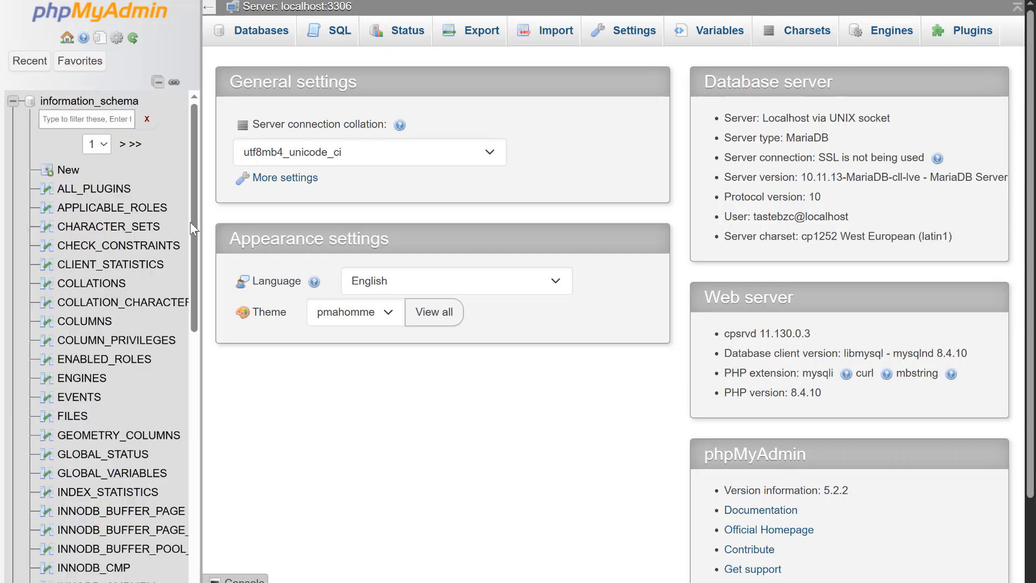
scroll(340, 203, "down", 1)
scroll(340, 203, "up", 1)
left_click(13, 102)
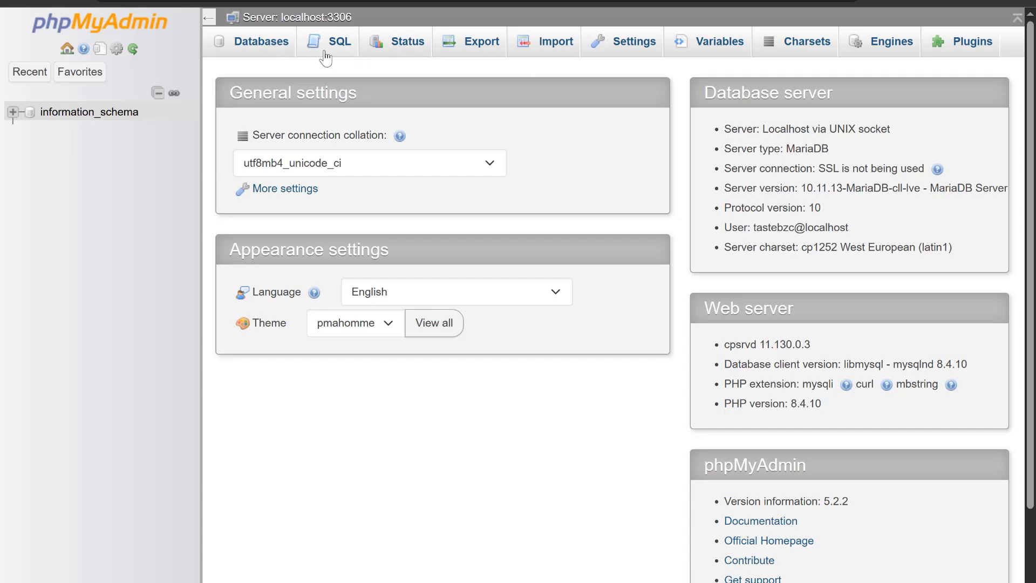
left_click(268, 48)
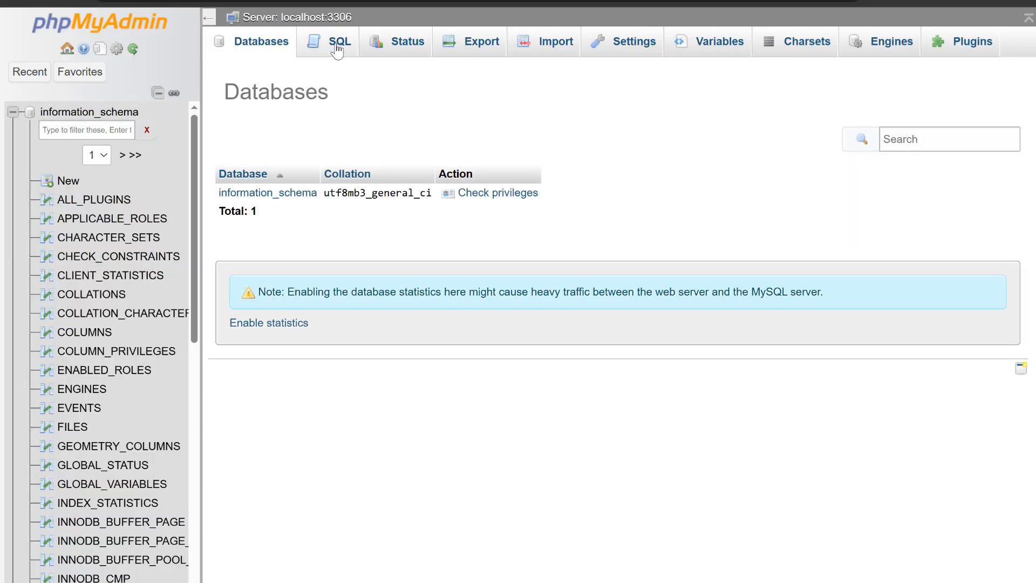
- Try to create a database by running the SQL query CREATE DATABASE demodb on the server, and review the response
left_click(337, 48)
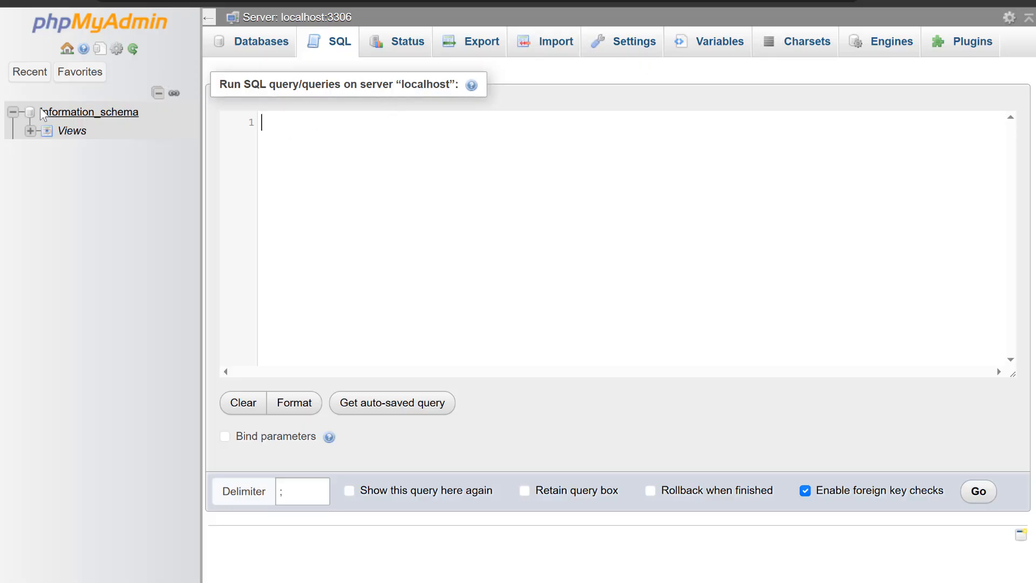
left_click(10, 114)
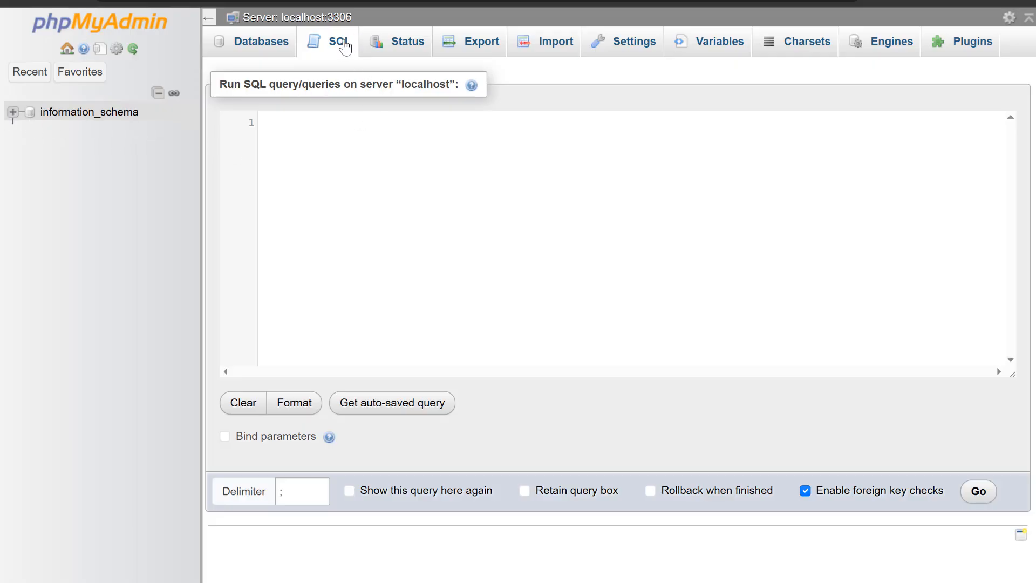
type("C")
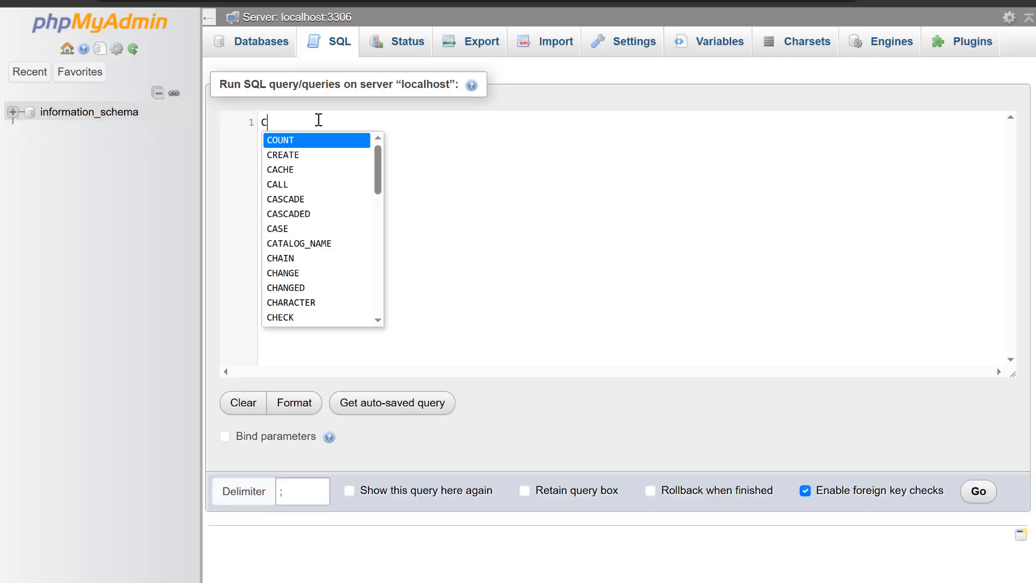
type("REATE DATA")
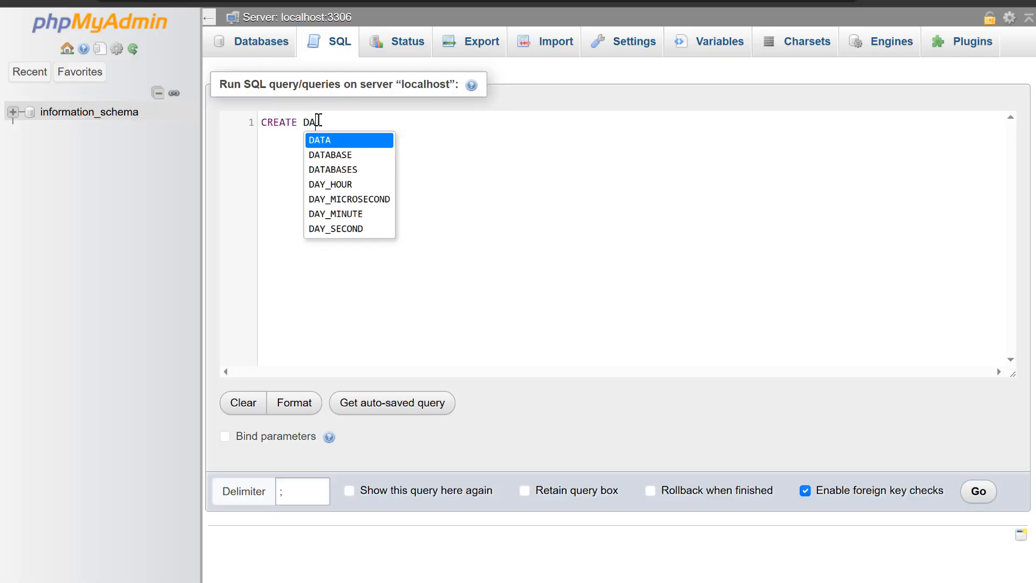
left_click(330, 155)
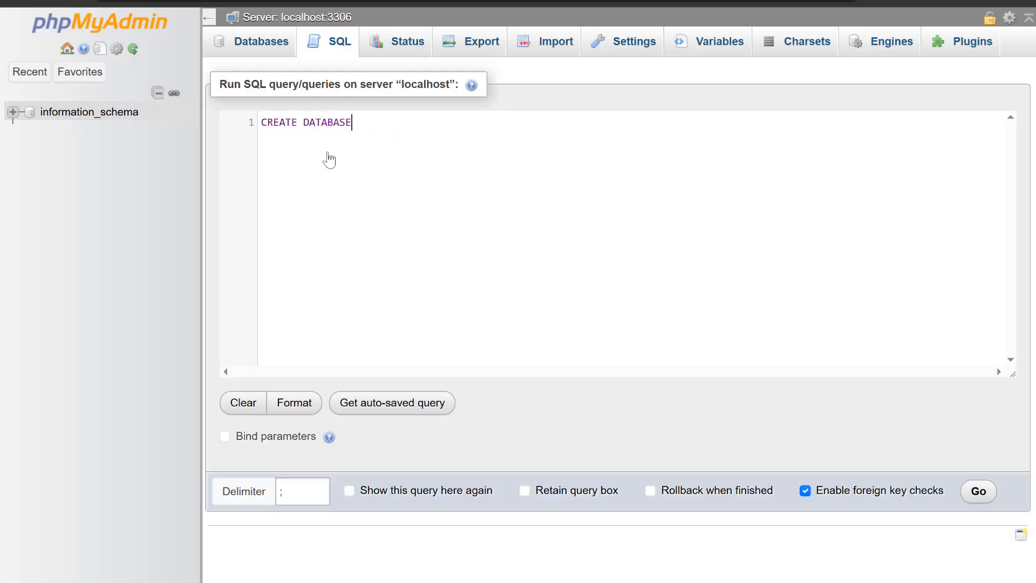
type("demo")
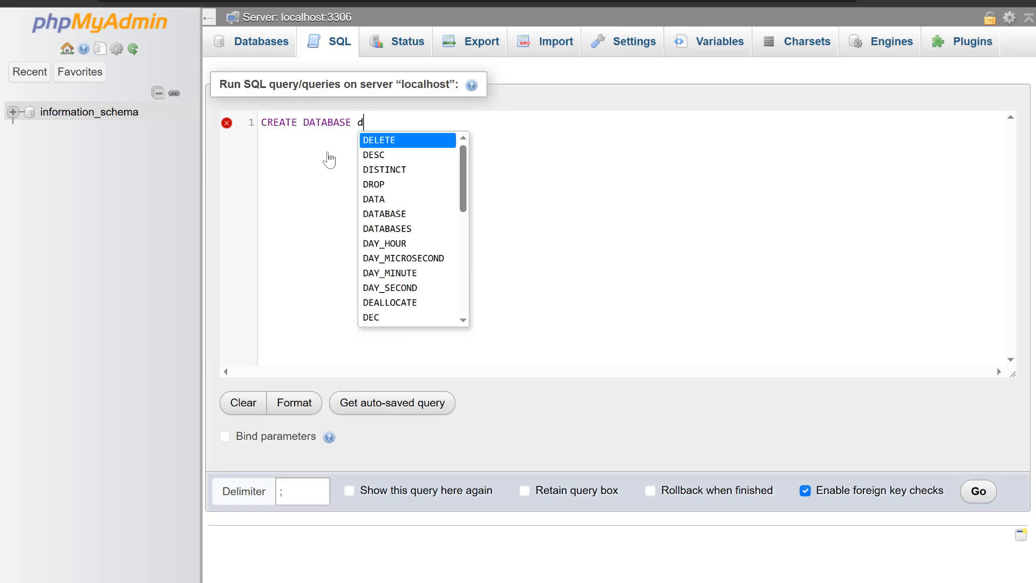
type("db")
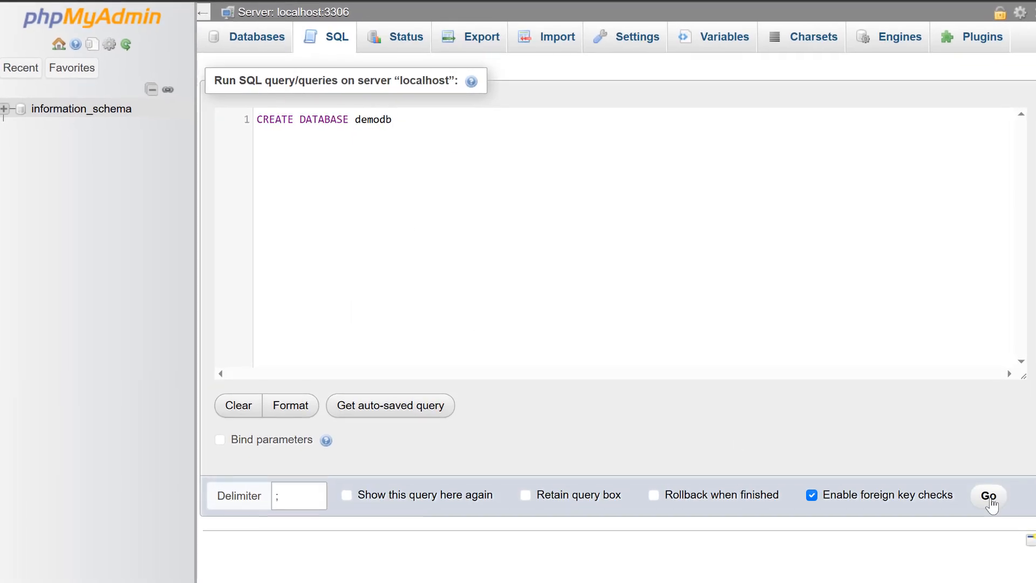
left_click(989, 496)
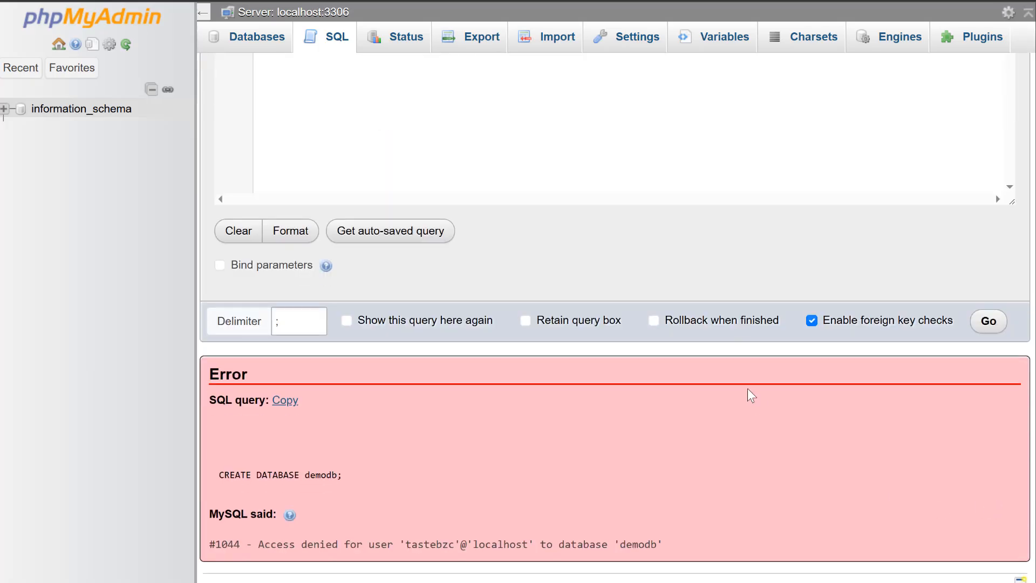
scroll(746, 387, "up", 3)
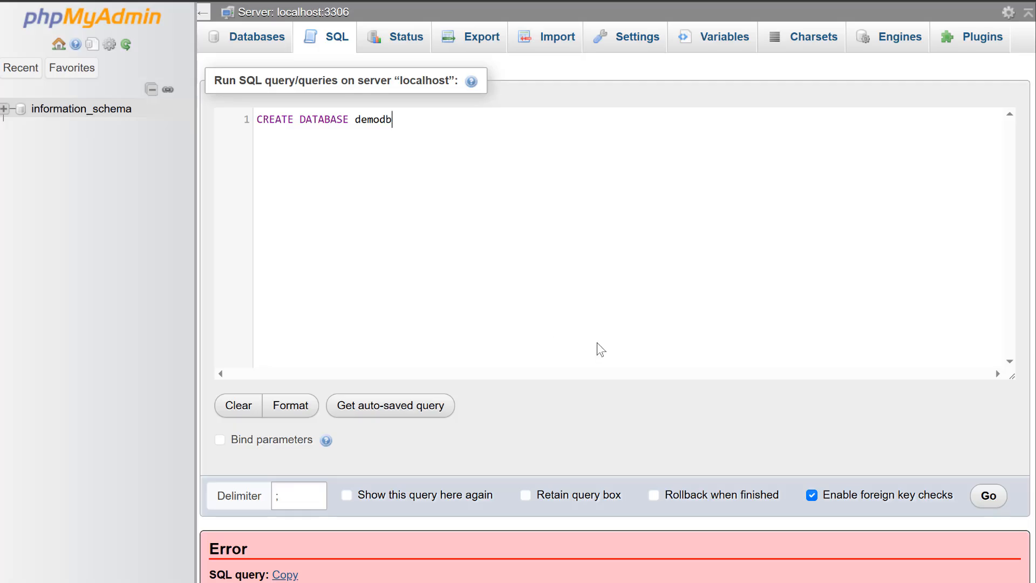
scroll(596, 349, "down", 3)
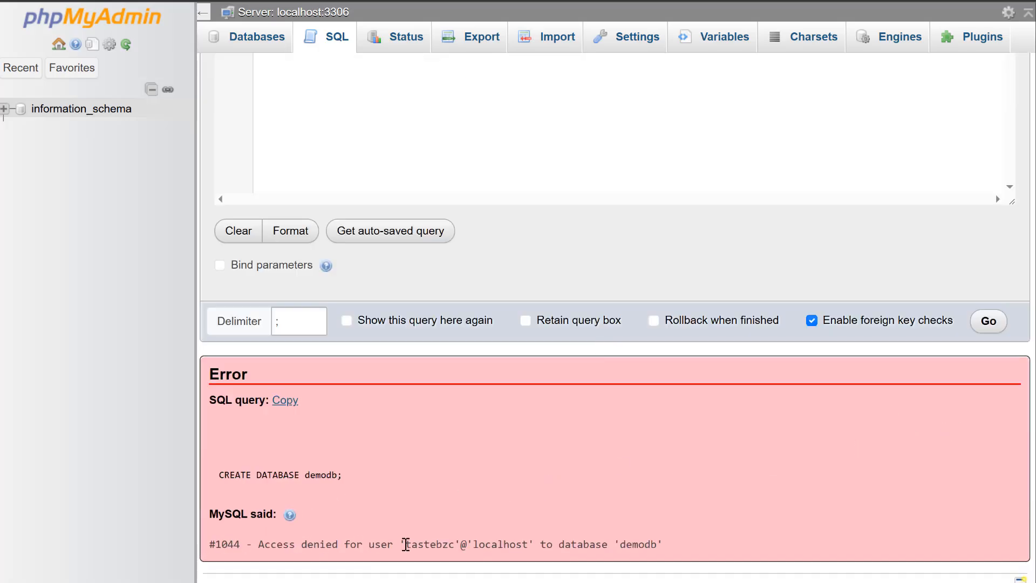
scroll(578, 538, "up", 3)
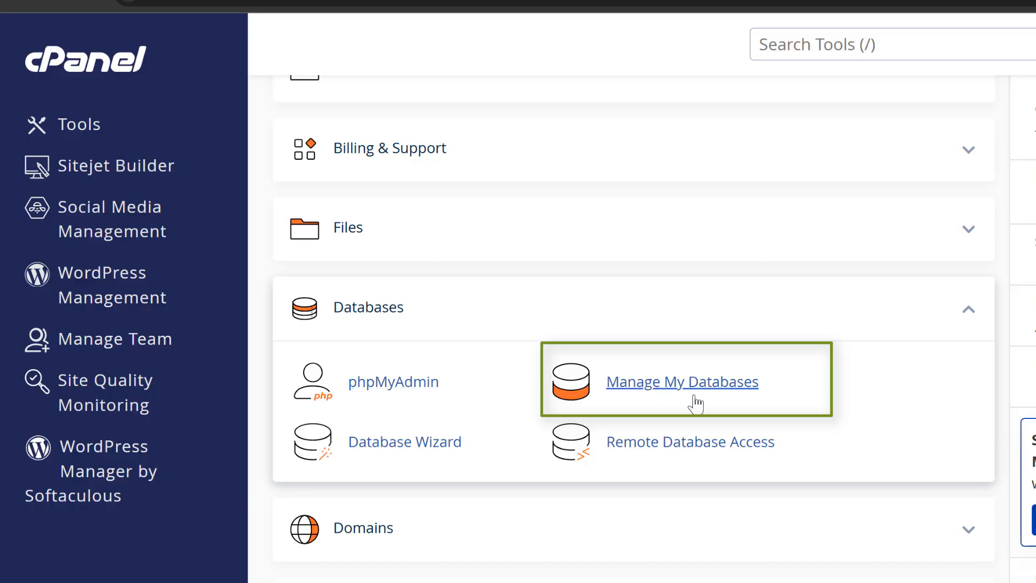
- Switch to cPanel and open Manage My Databases
left_click(652, 384)
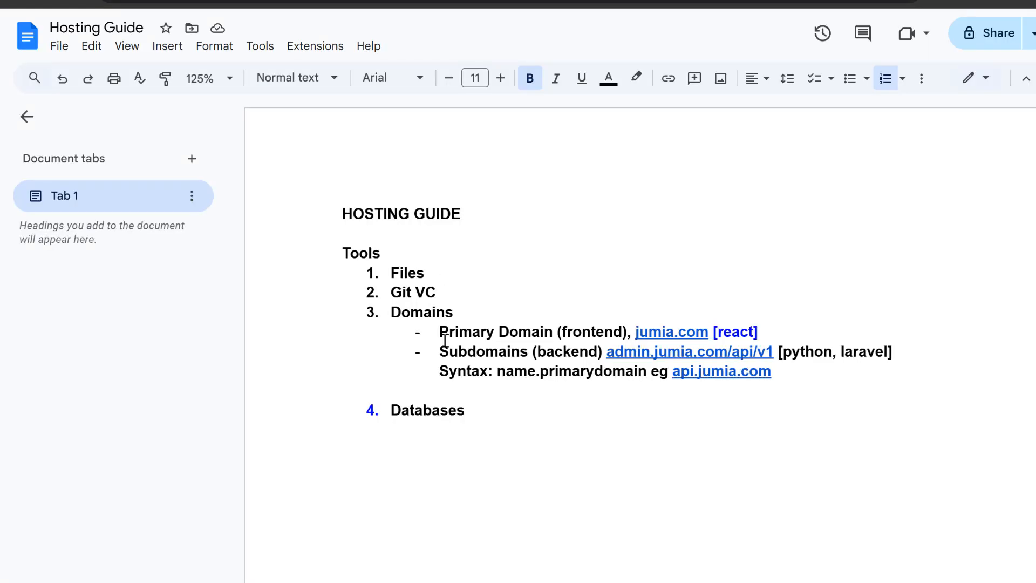
- In the Hosting Guide document, add an empty fifth list item and append "(File Manager)" to the Files item
key("Return")
left_click(439, 265)
type("(Fu")
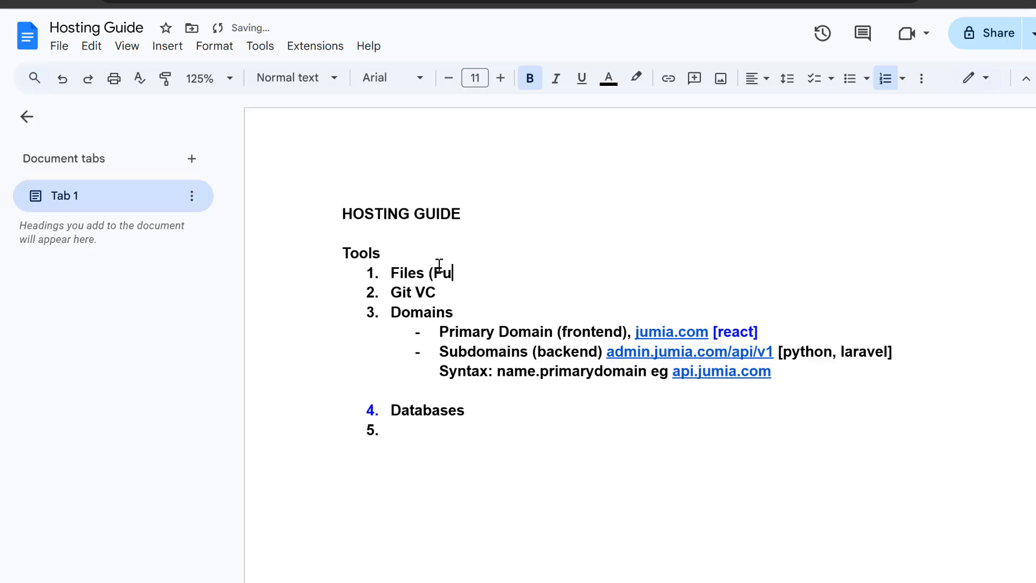
key("BackSpace")
type("ile Manager)")
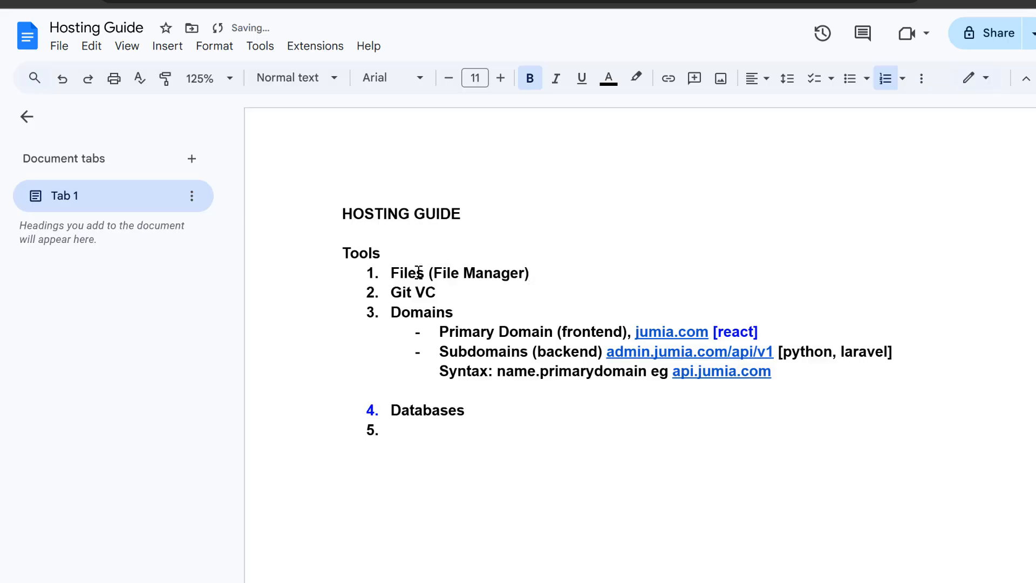
- Insert "Files" before Git VC in the second item and append "(Domains)" to the Domains item
left_click(392, 292)
type("Fi")
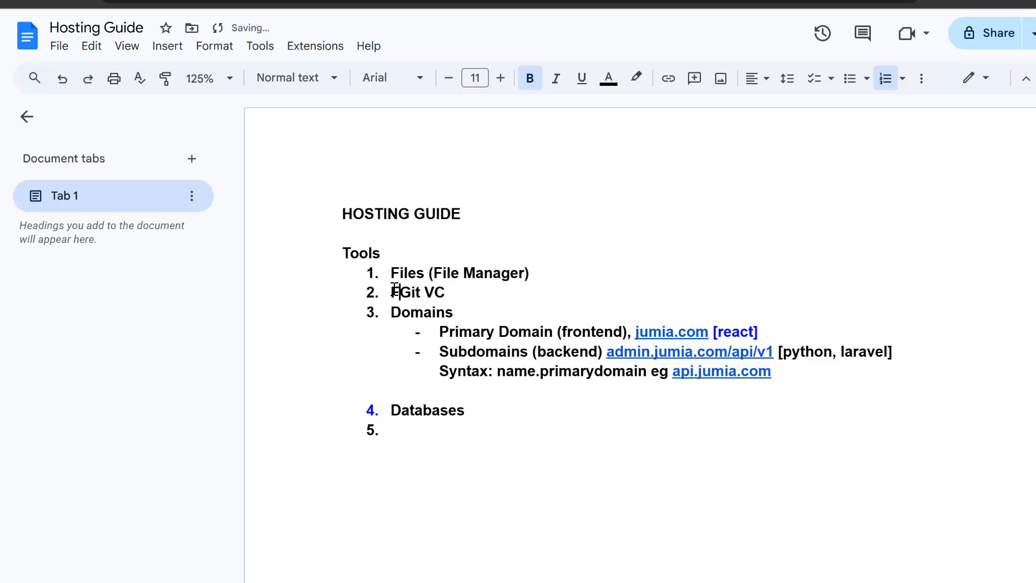
type("les")
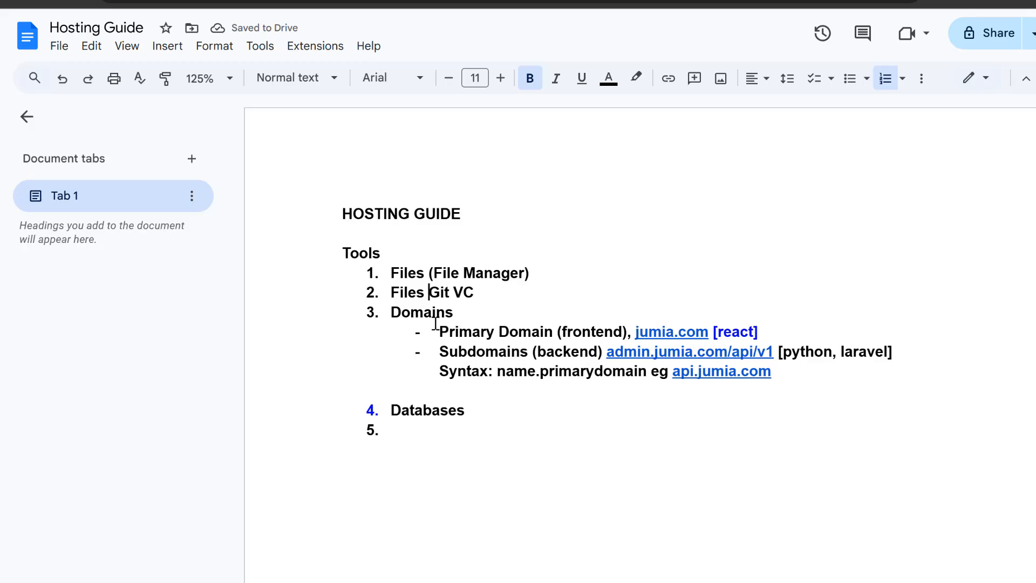
left_click(461, 313)
type("(Domains)")
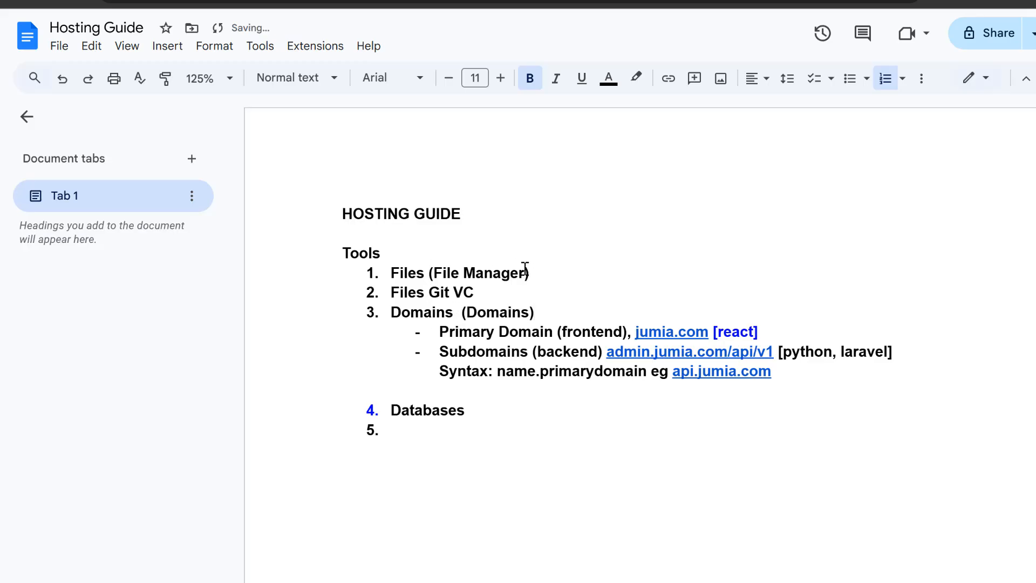
- Colour the text "File Manager" in the first list item purple
left_click_drag(524, 272, 433, 273)
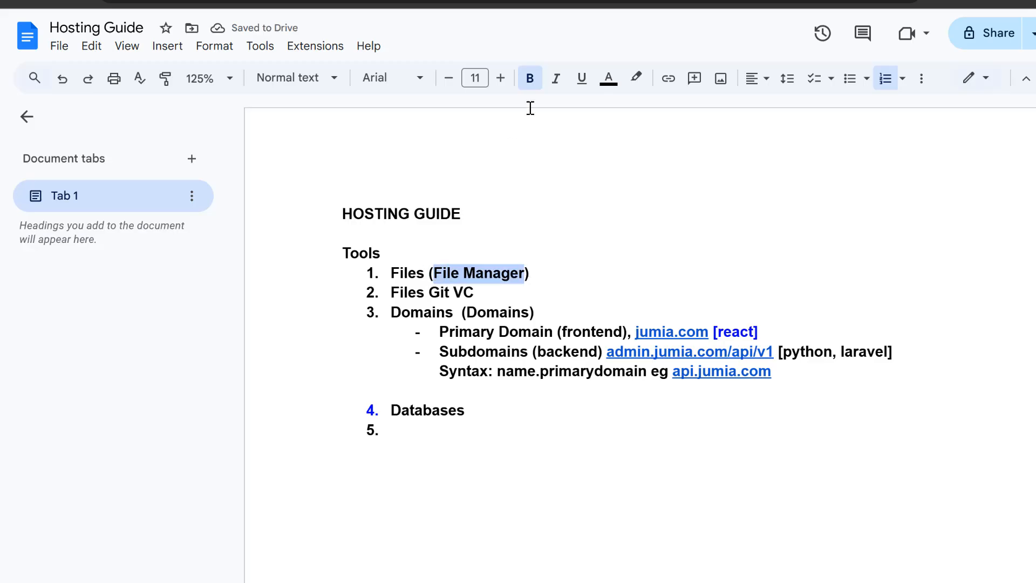
left_click(609, 79)
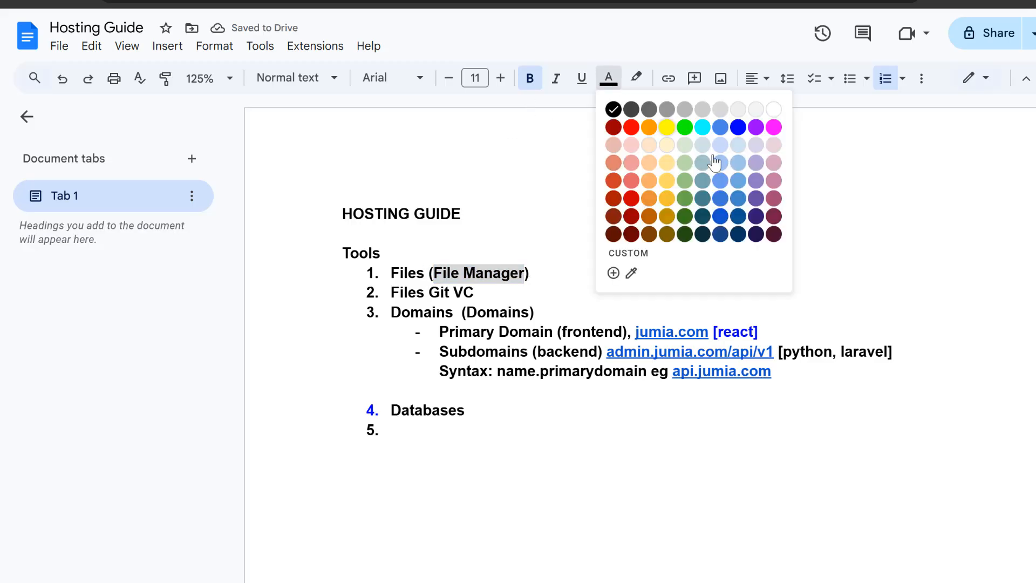
left_click(684, 162)
left_click(608, 79)
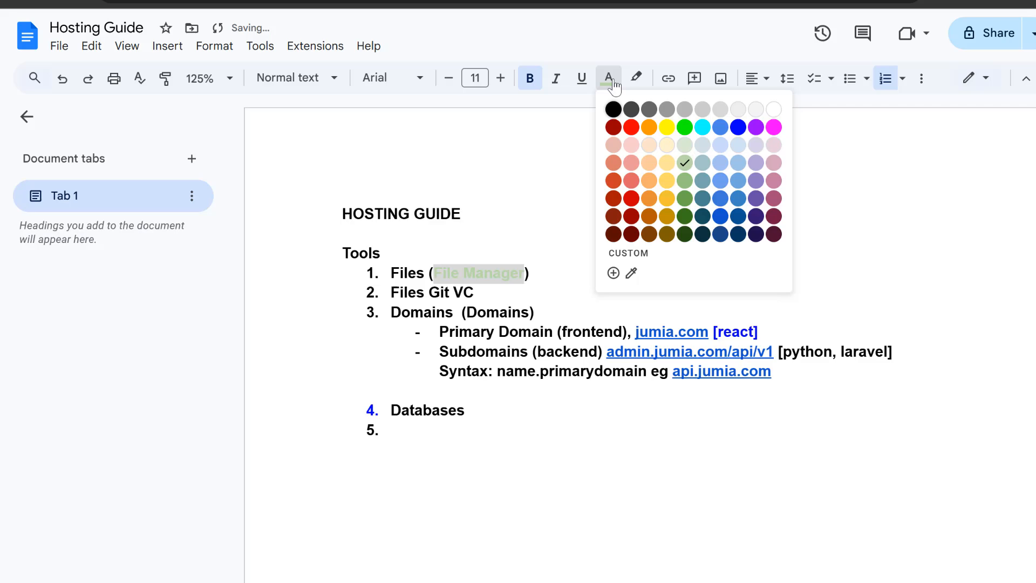
left_click(756, 127)
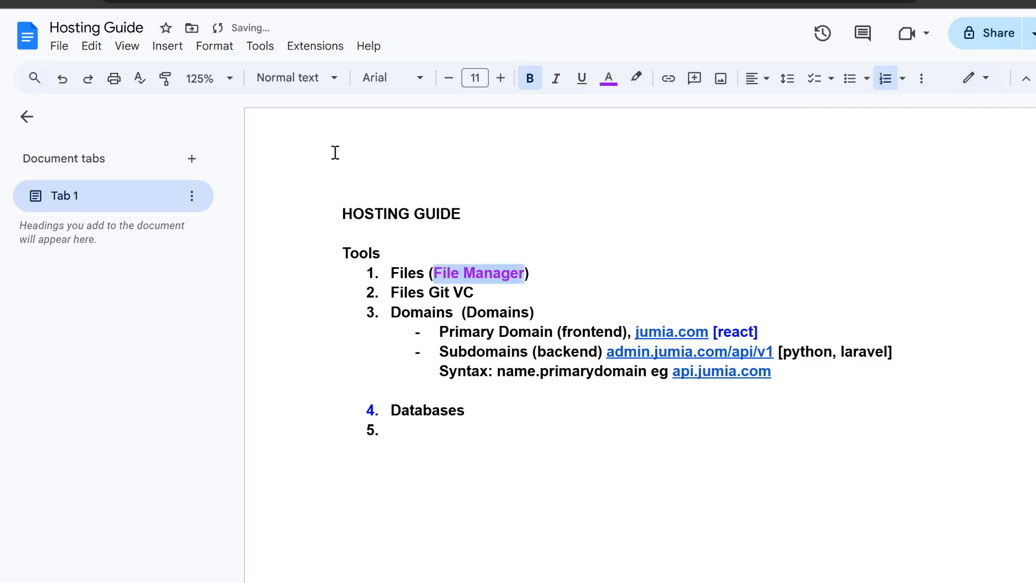
- Copy the purple formatting of "File Manager" onto "Git VC" in the second item and enclose that text in parentheses
left_click(165, 78)
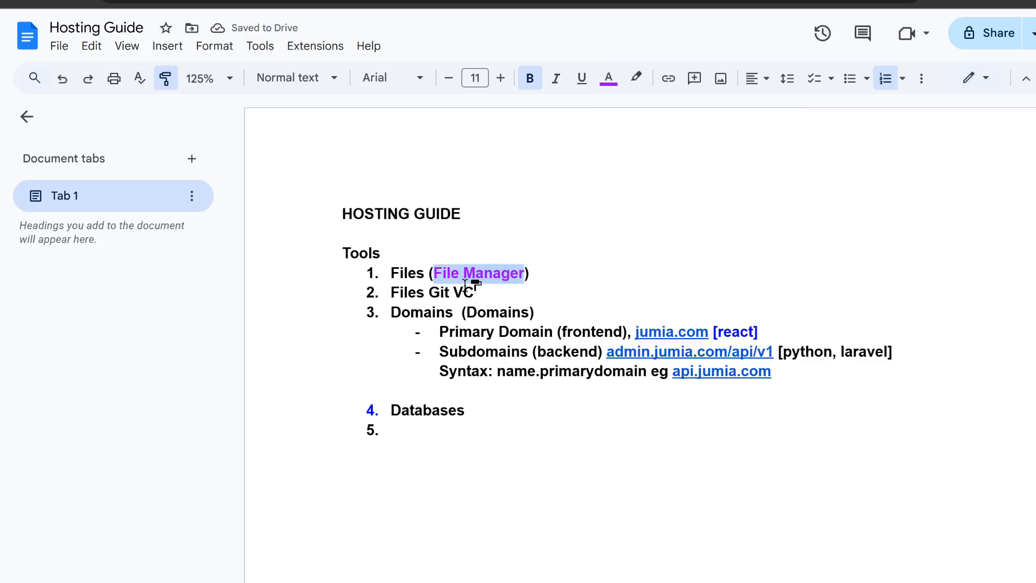
left_click_drag(473, 292, 429, 294)
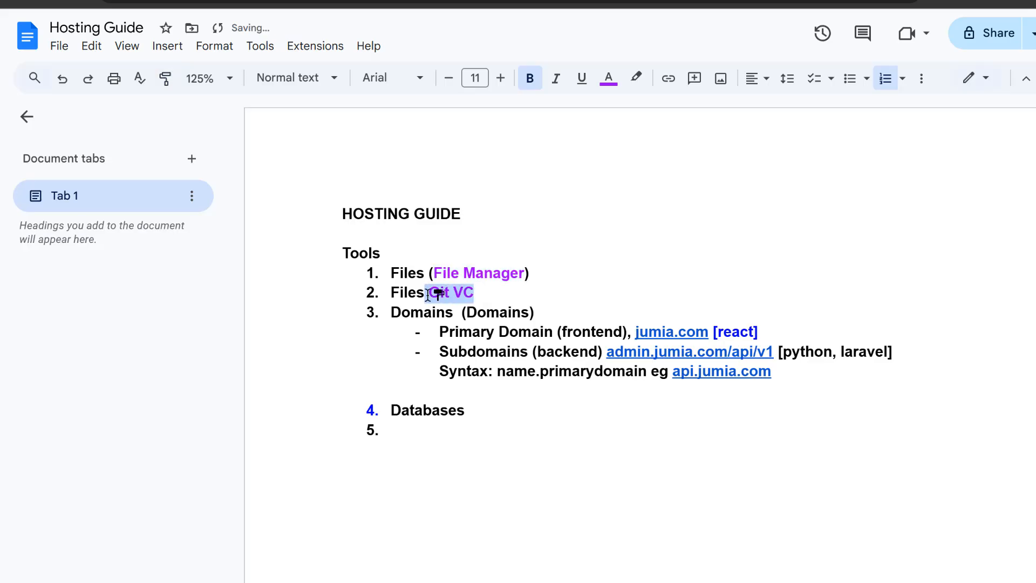
type("(")
- Copy the purple formatting onto the word "Domains" inside the parentheses of the third item
left_click(165, 78)
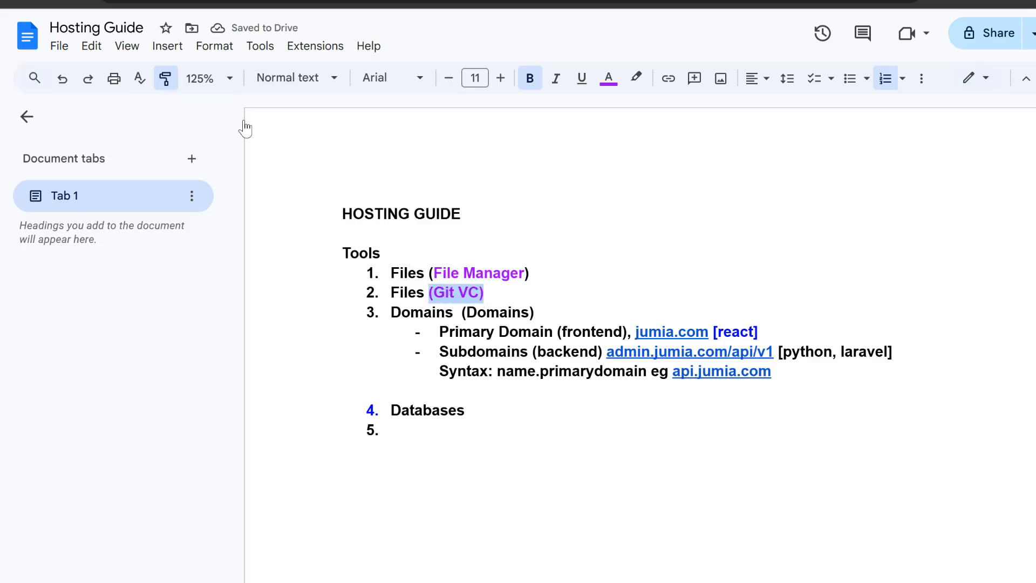
left_click_drag(522, 312, 473, 311)
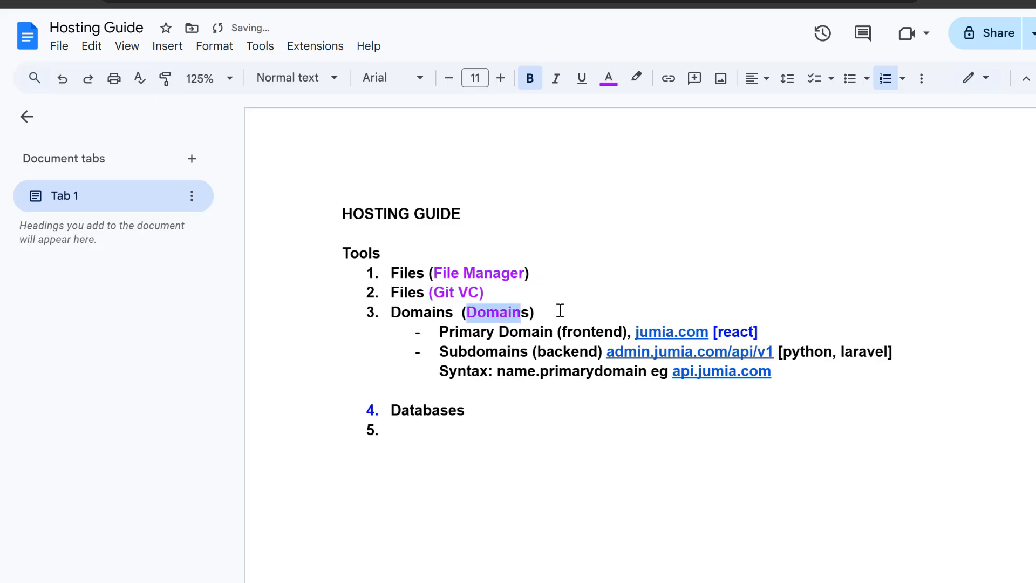
left_click(166, 78)
left_click(507, 312)
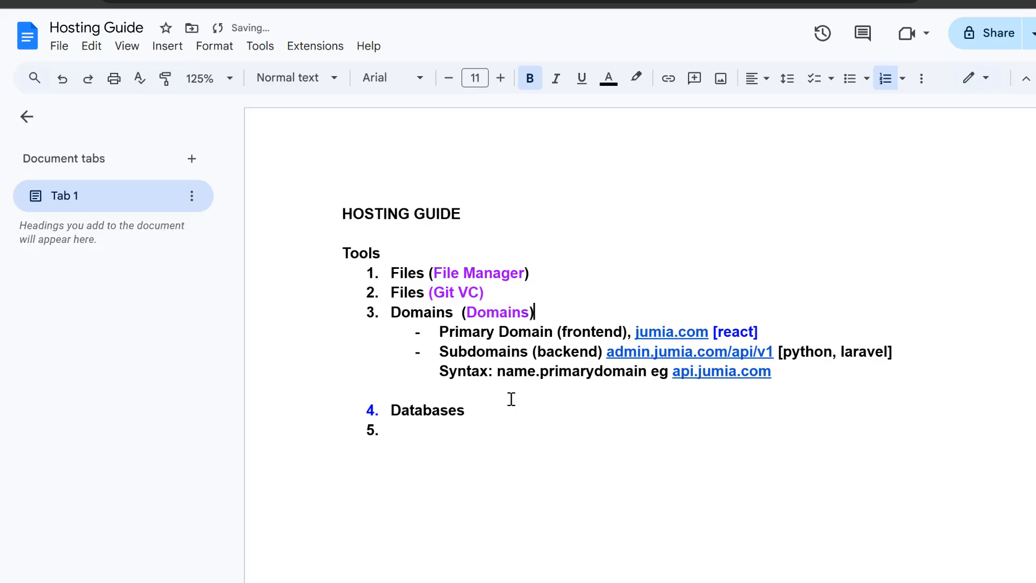
- Add the dashed sub-items "PhpMyAdmin" and "Manage My Databases" under the Databases item
scroll(472, 416, "down", 1)
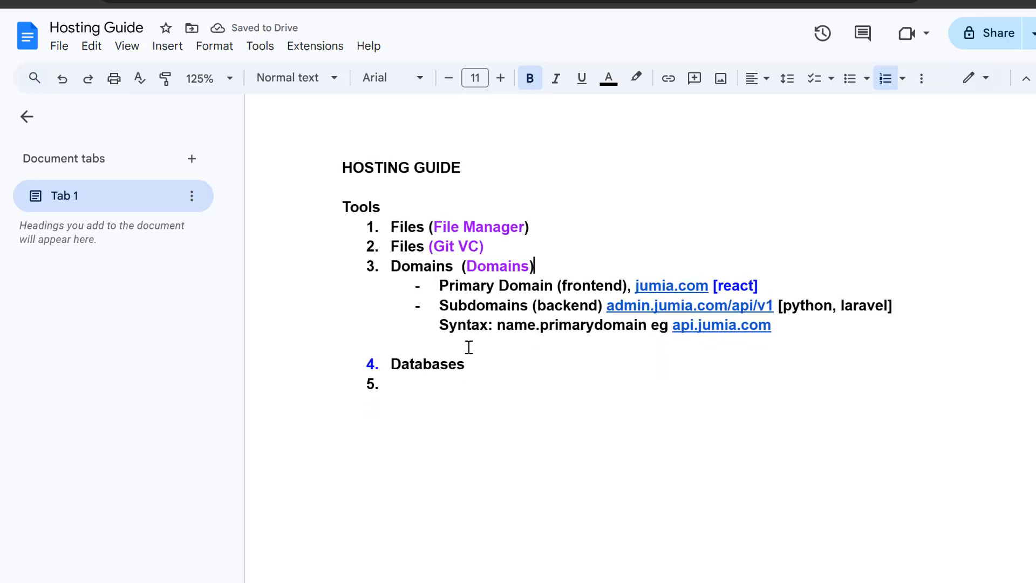
key("Return")
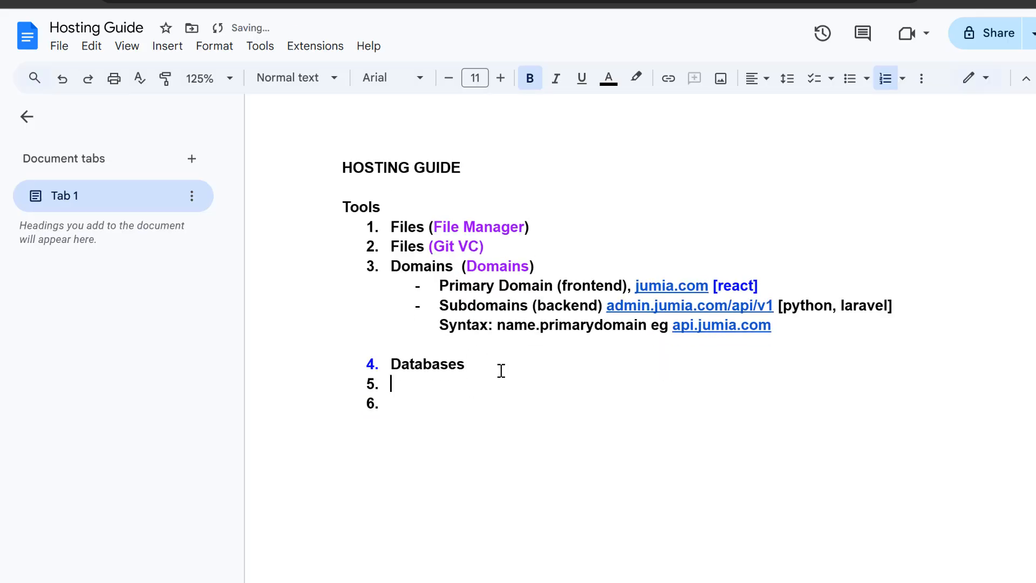
key("BackSpace")
key("ctrl+shift+8")
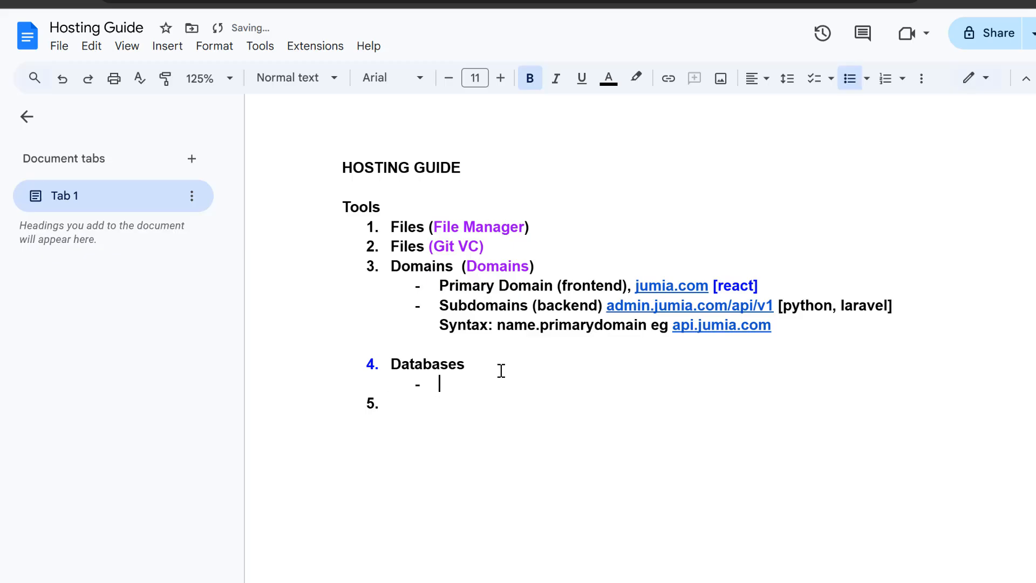
type("M")
key("BackSpace")
type("phpMyAdmin")
key("Return")
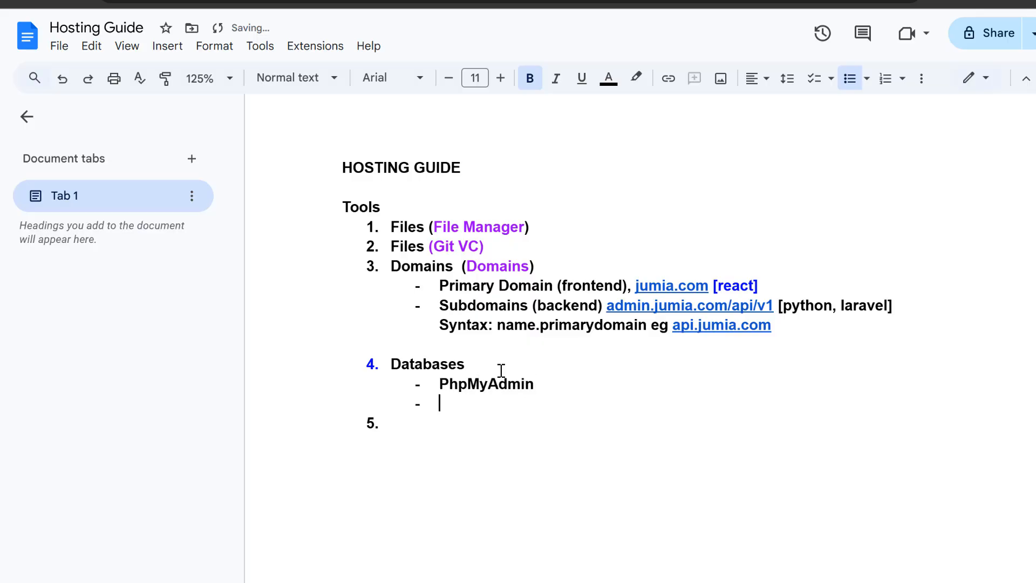
type("Manage My Databases")
key("Down")
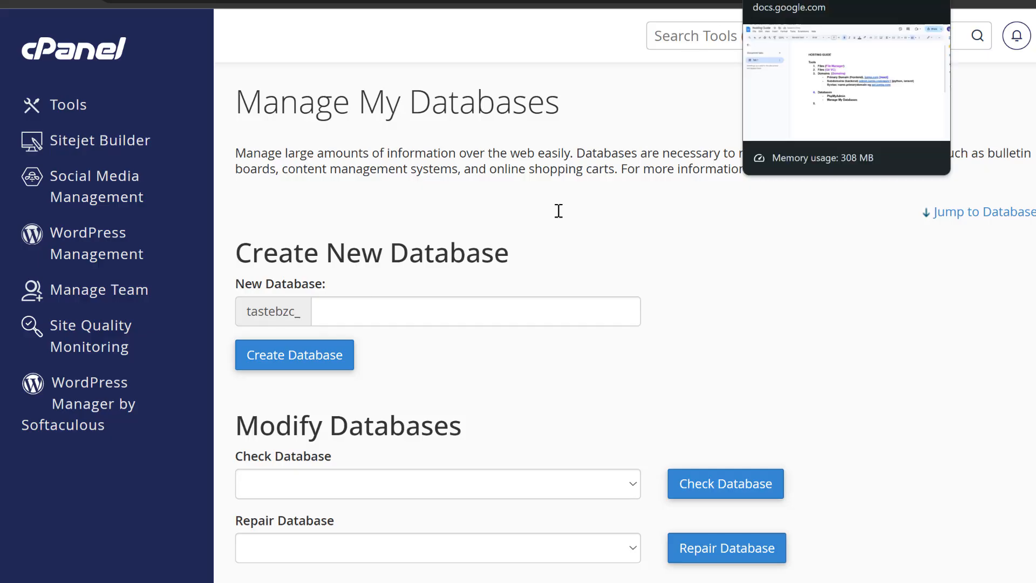
- Examine the Current Databases section in cPanel and the local XAMPP welcome page, and return to the Hosting Guide document
scroll(376, 295, "down", 1)
scroll(375, 295, "down", 3)
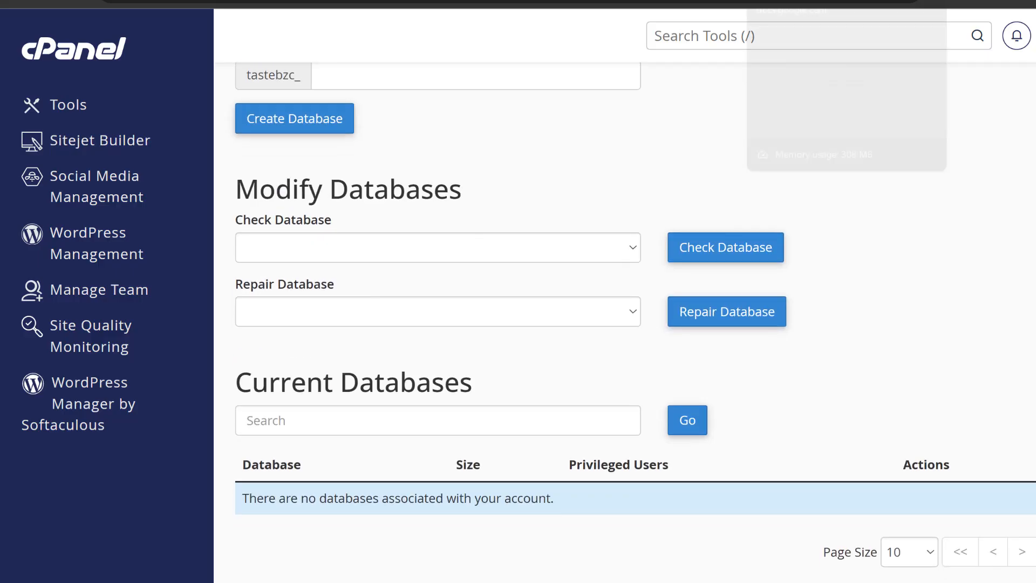
left_click(766, 1)
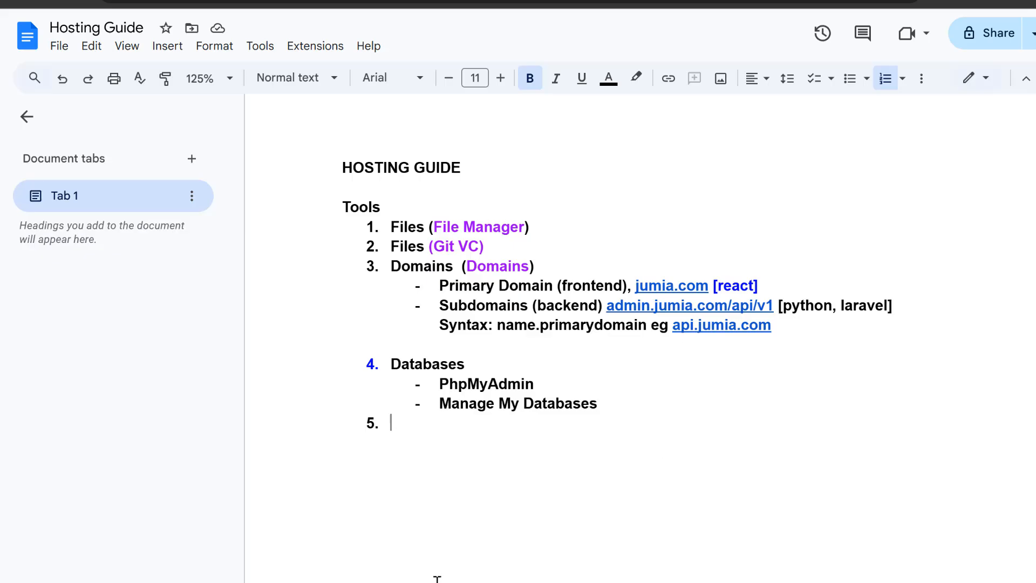
left_click(418, 582)
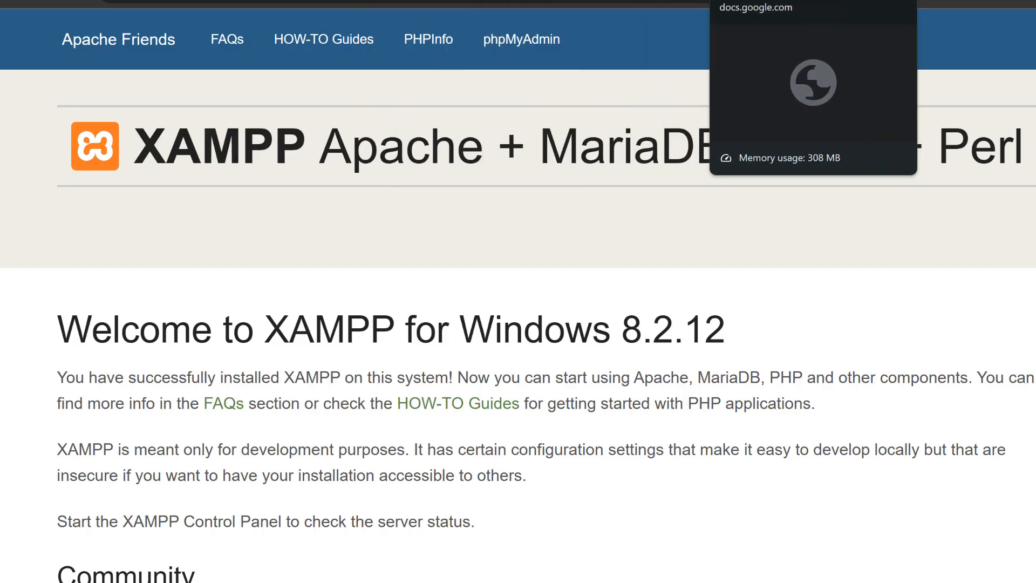
left_click(726, 0)
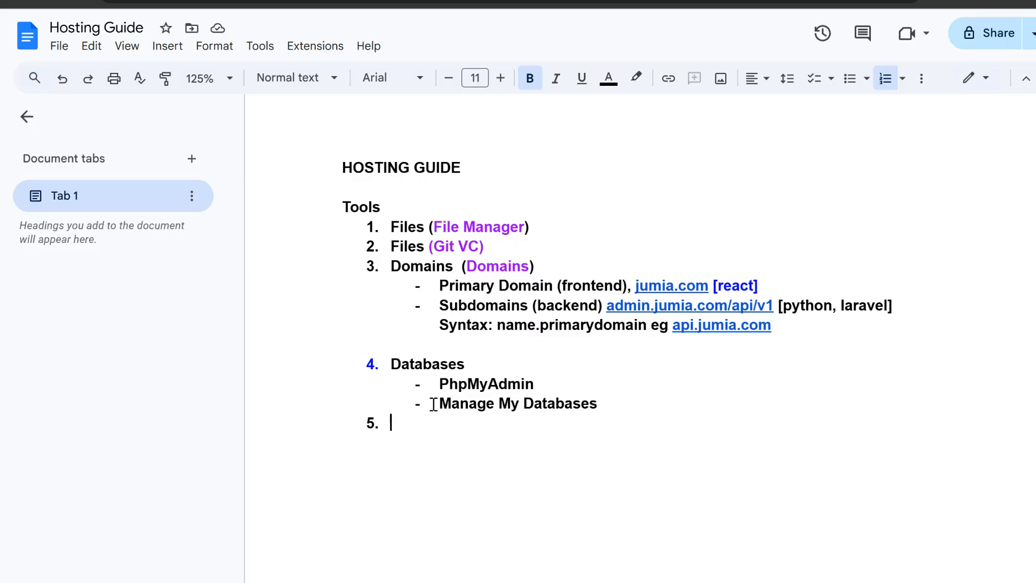
- Replace the empty fifth item with a nested numbered list containing "Create a db" and "Create a db user"
key("BackSpace")
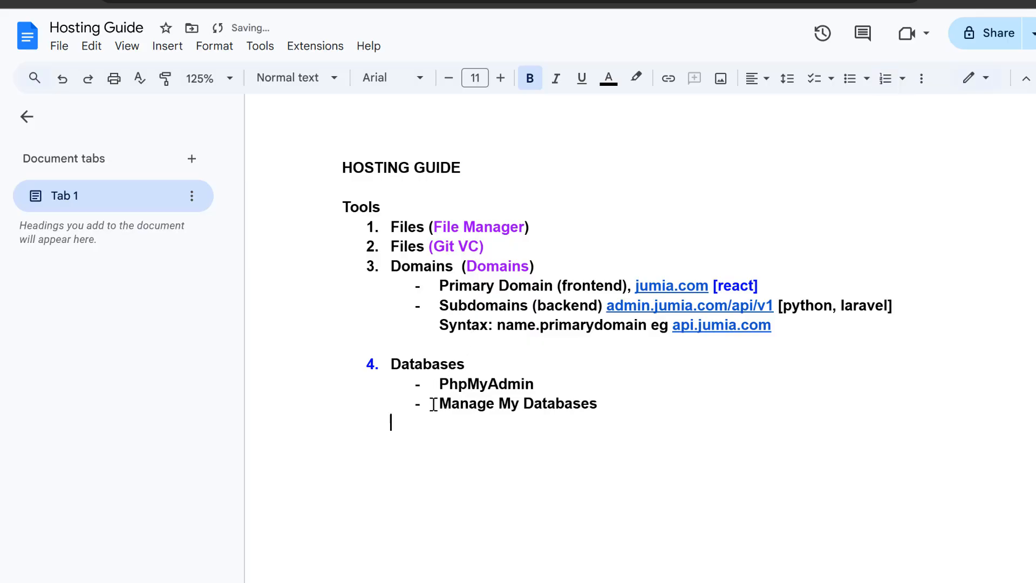
key("ctrl+shift+7")
type("Cr")
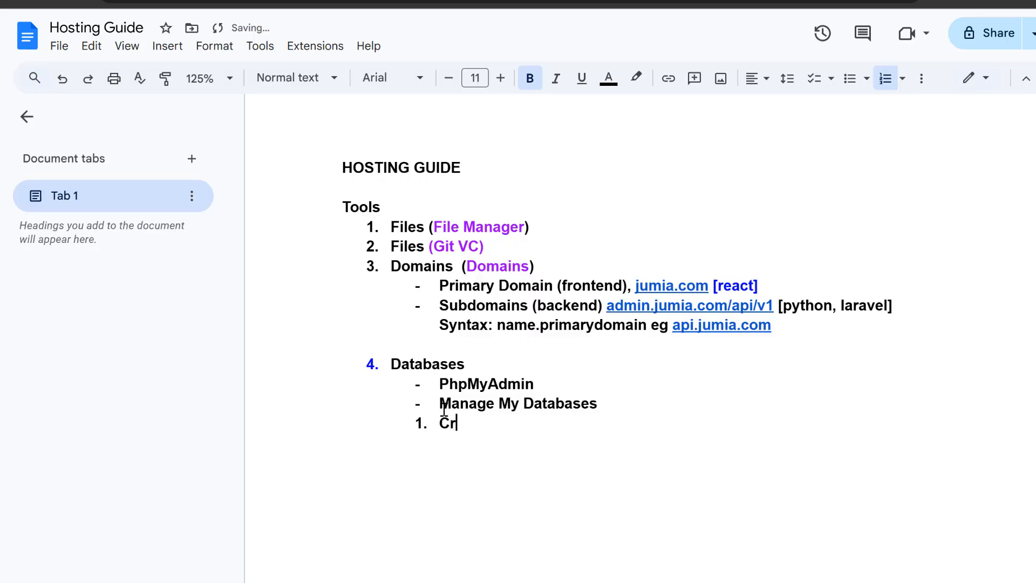
type("eate a db")
key("Return")
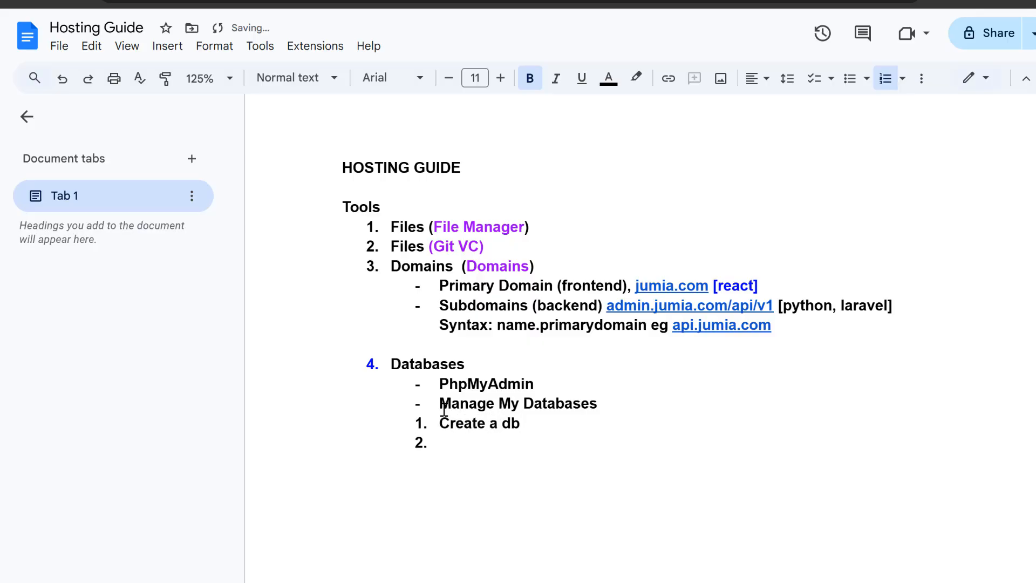
type("Create a")
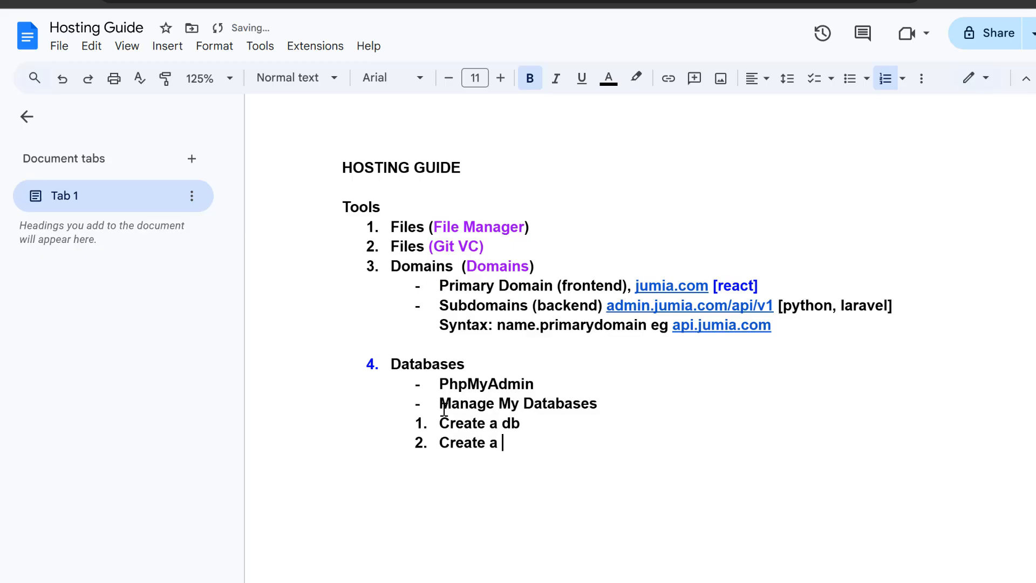
type(" db user")
key("Return")
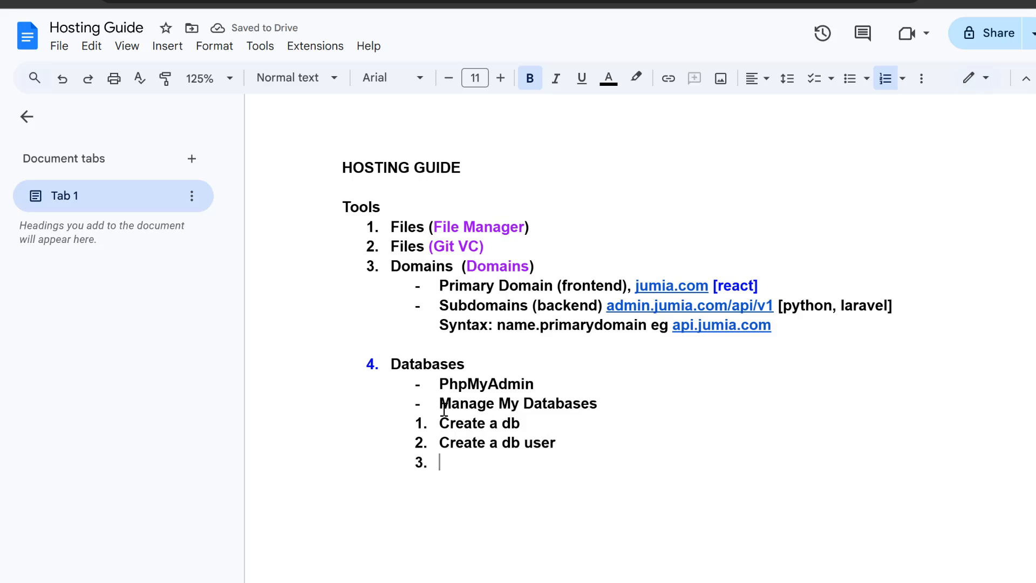
- Add the numbered items "Assign the db user to the database" and "Assign all the privileges to the db user"
type("Assign th")
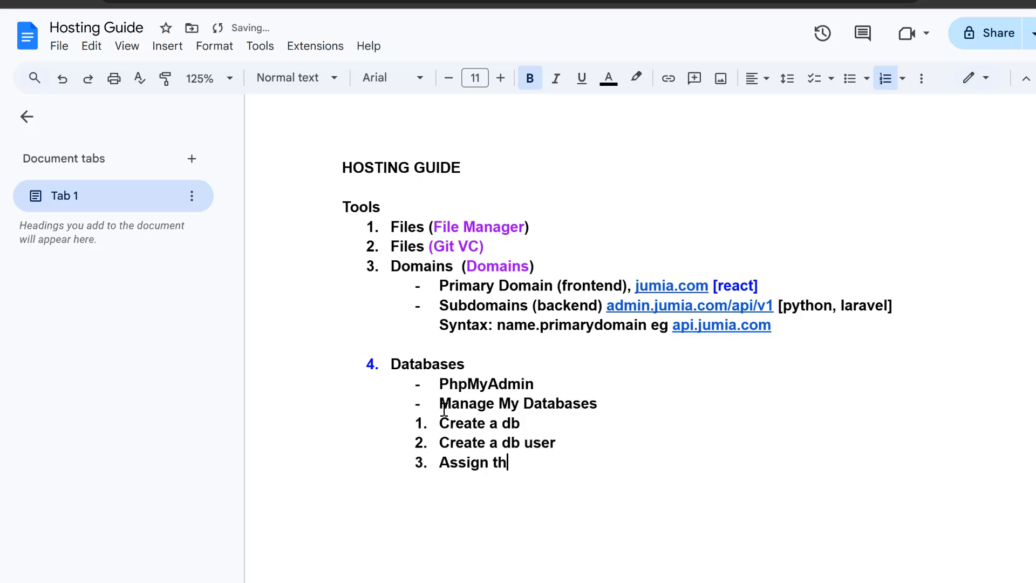
type("e db user to the databse")
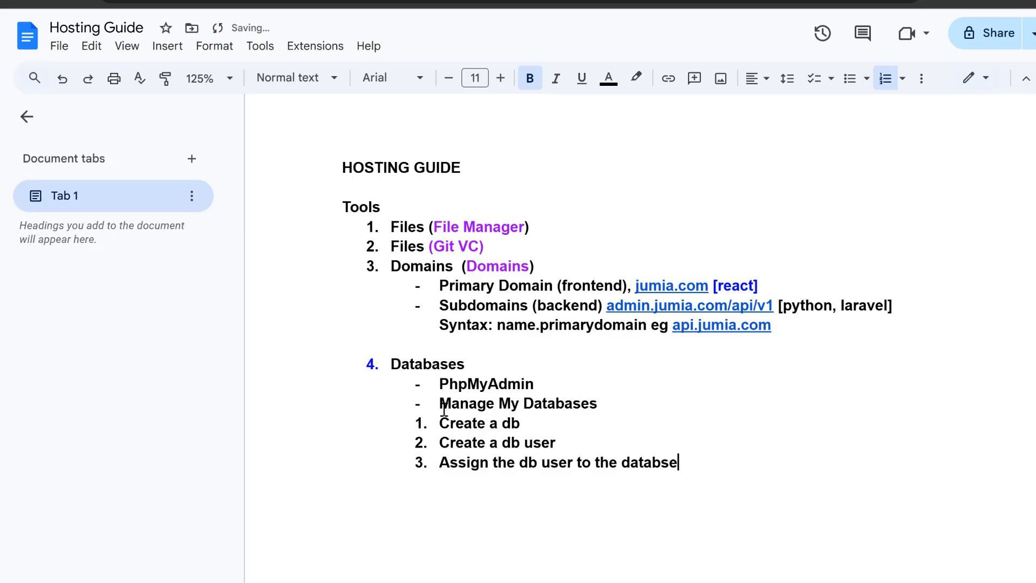
key("Return")
type("Assig")
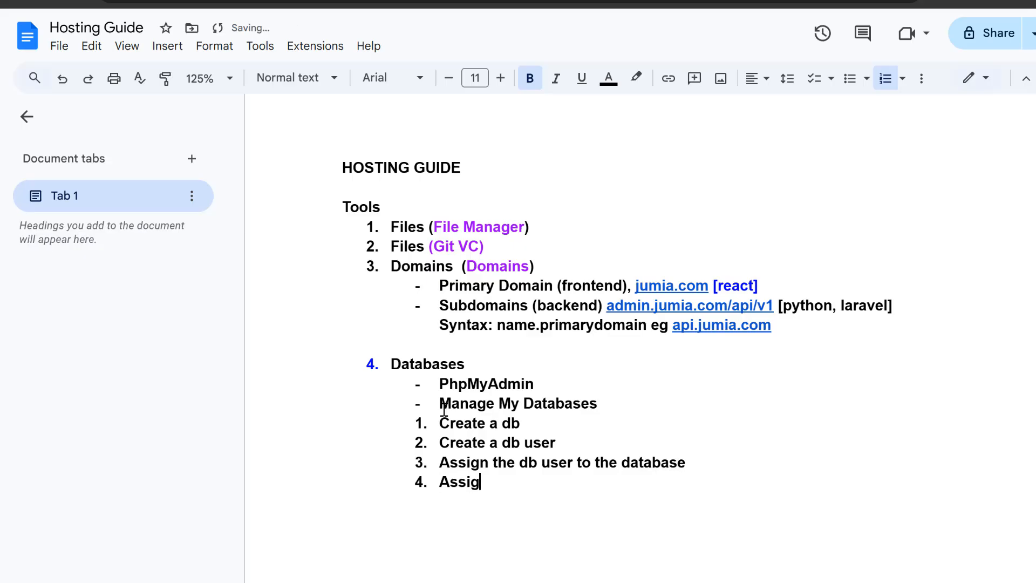
type("n all")
type("the privileges to the")
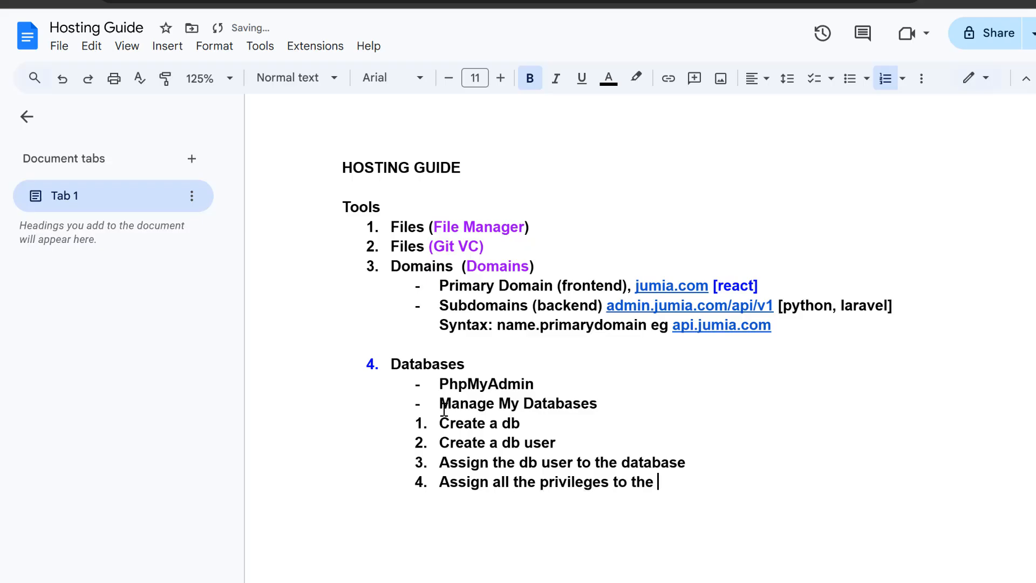
type(" db user")
- Review the Manage My Databases page in cPanel, and open the hardware_system database within its group in the local phpMyAdmin
key("ctrl+Tab")
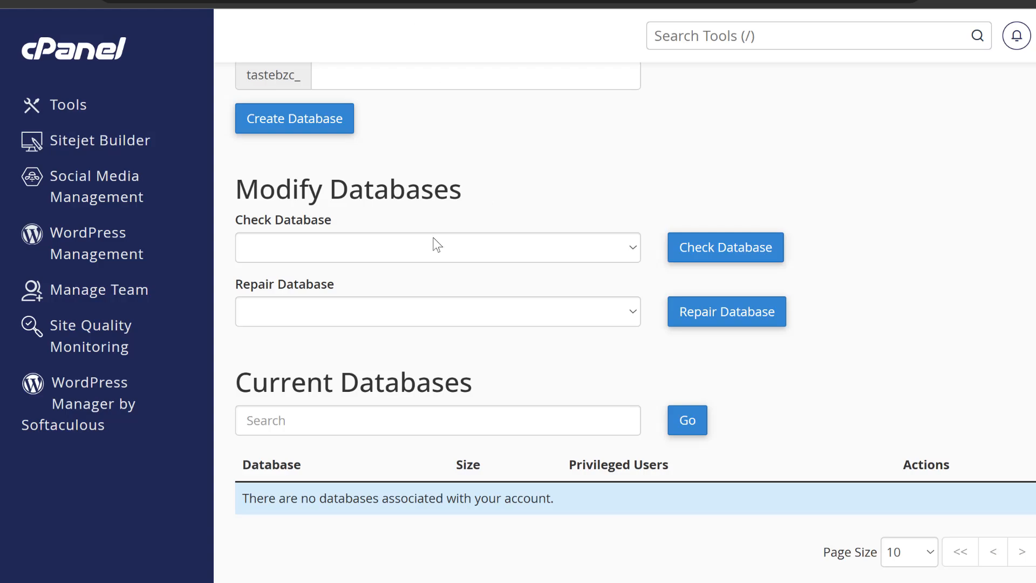
scroll(400, 259, "down", 2)
scroll(399, 259, "up", 3)
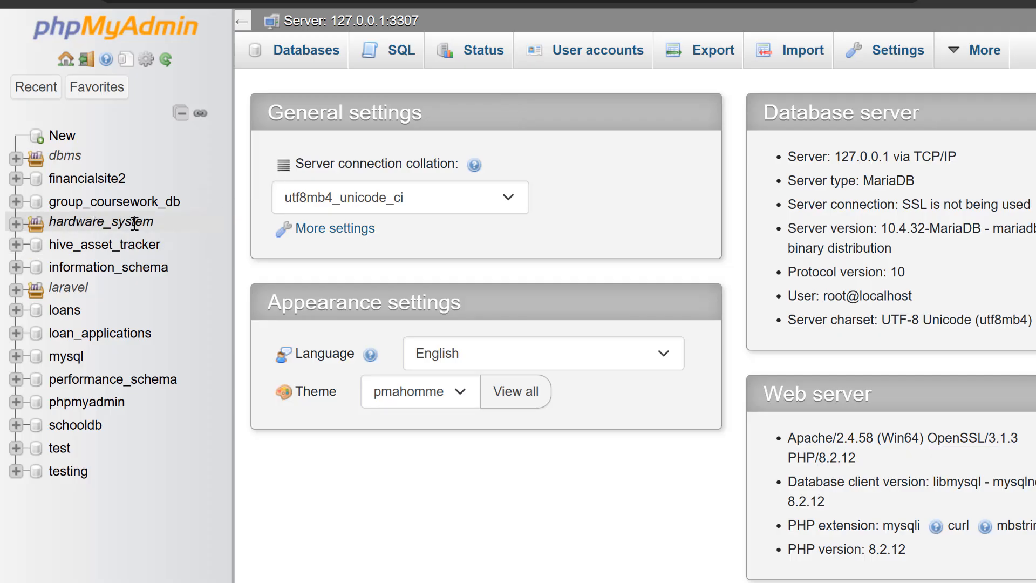
left_click(16, 223)
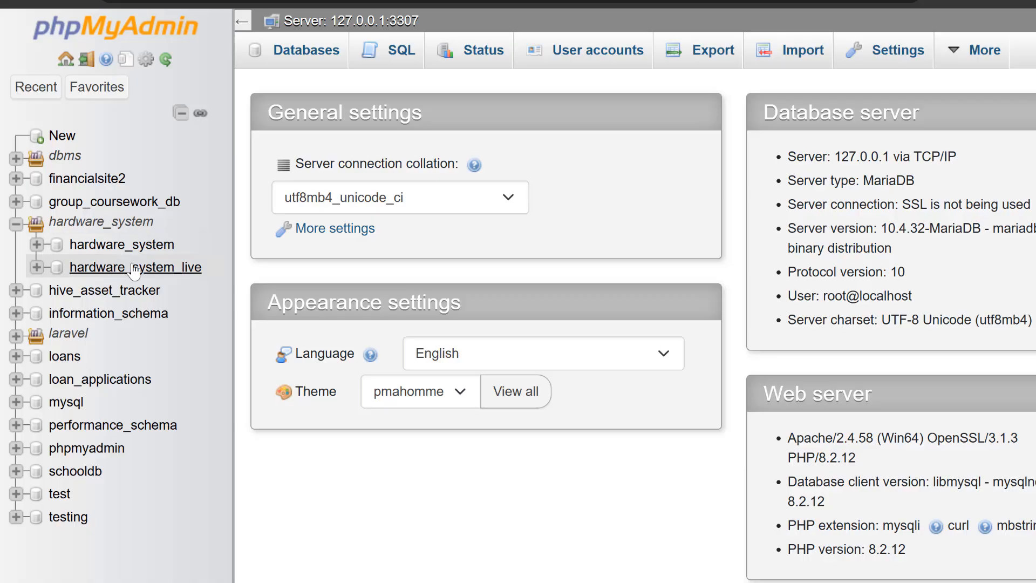
left_click(118, 246)
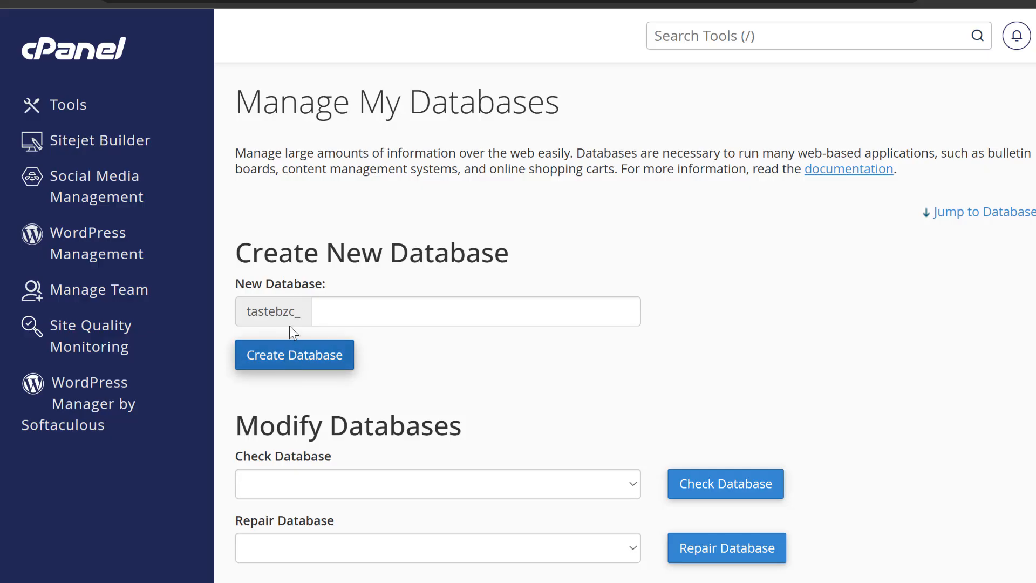
- In cPanel's Create New Database section, inspect the fixed account prefix and the name field for the new database
left_click_drag(244, 314, 303, 315)
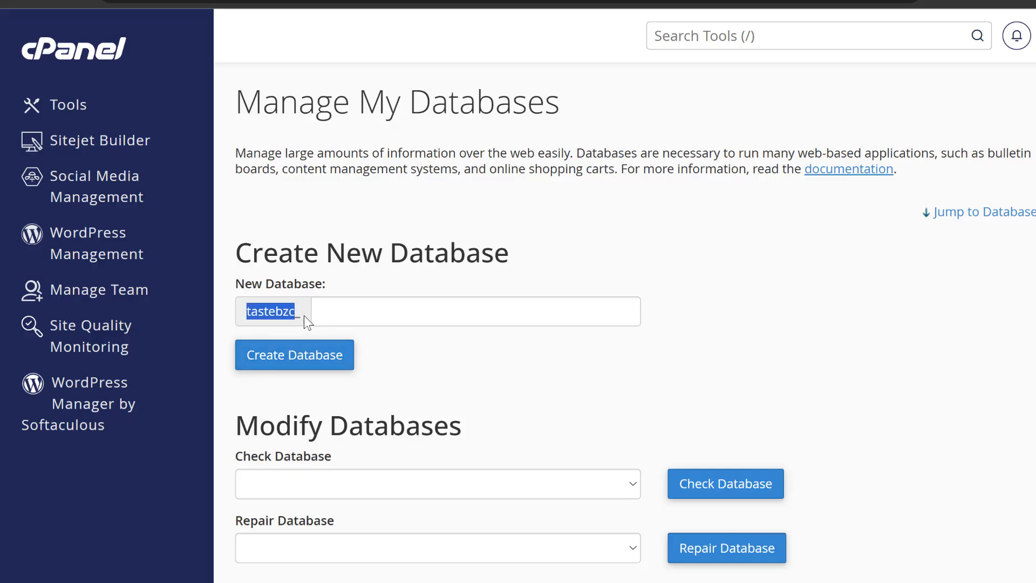
left_click(319, 302)
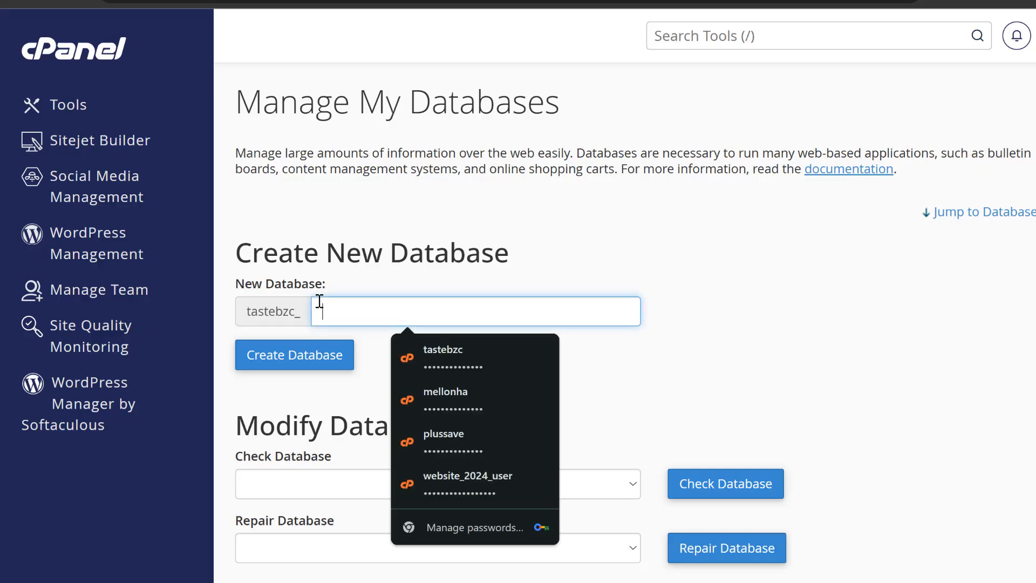
scroll(517, 321, "down", 1)
left_click(487, 374)
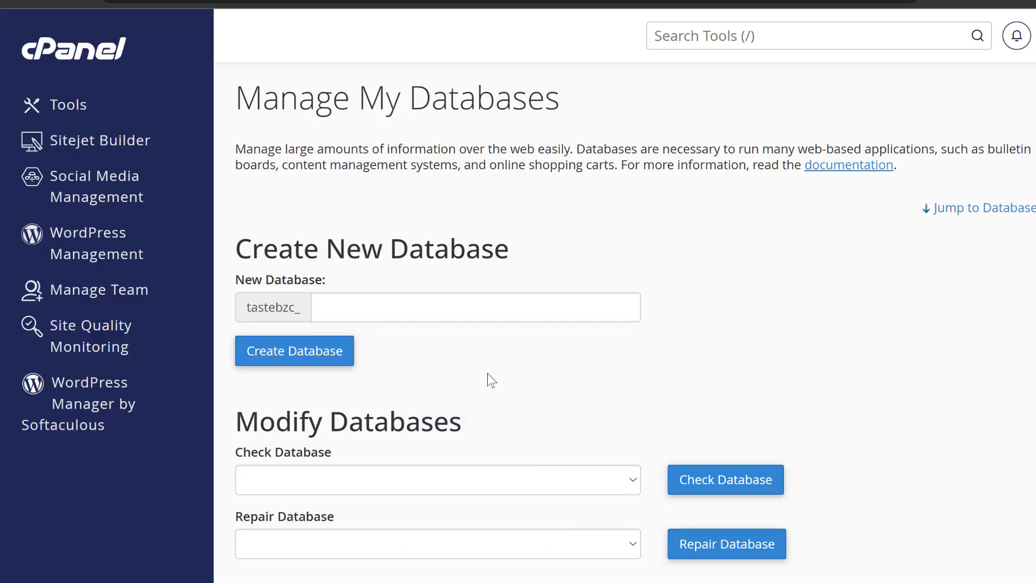
scroll(433, 305, "down", 1)
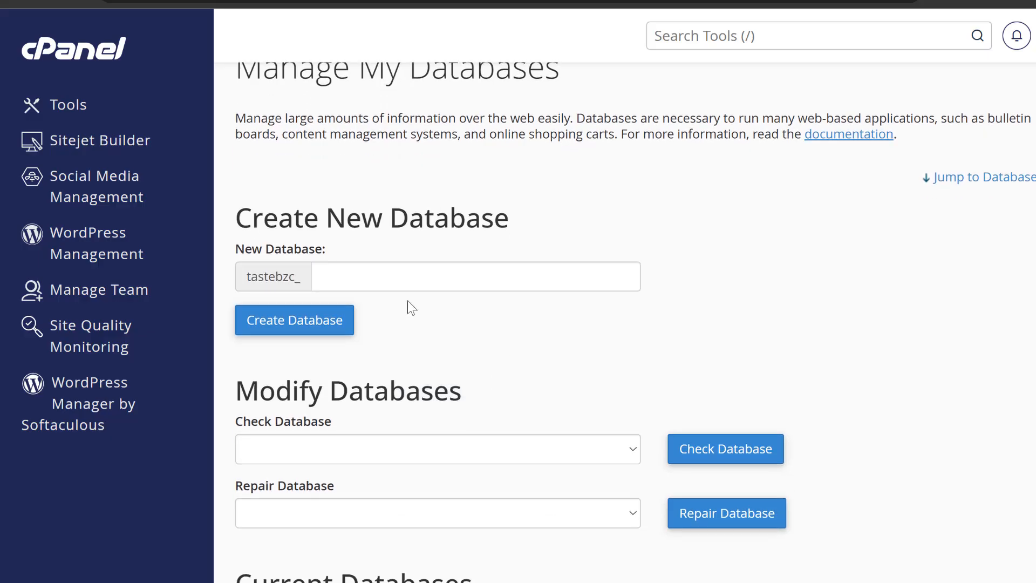
- Create a new database named "db" under the account prefix, and return to the database management page
left_click(357, 276)
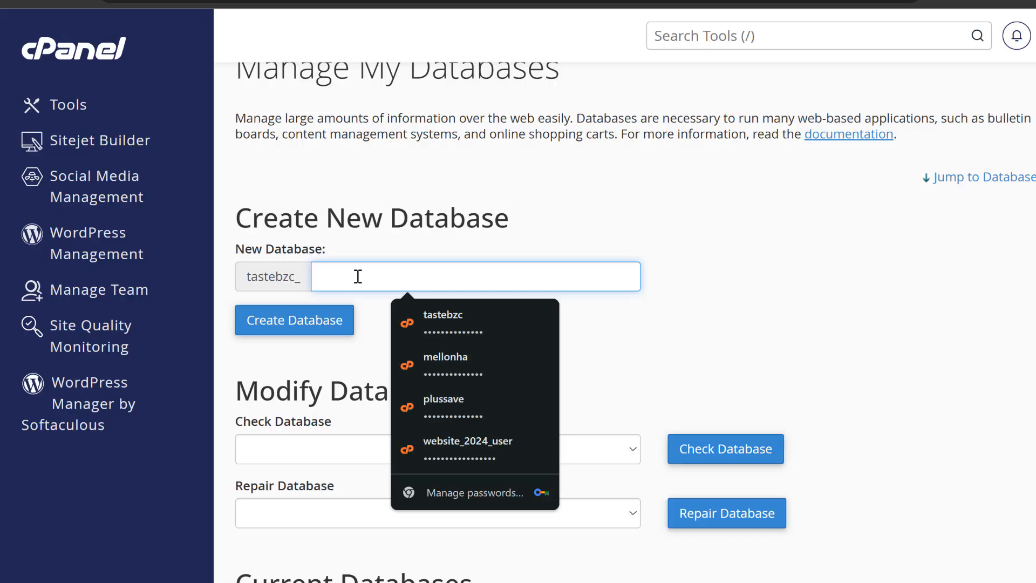
type("da")
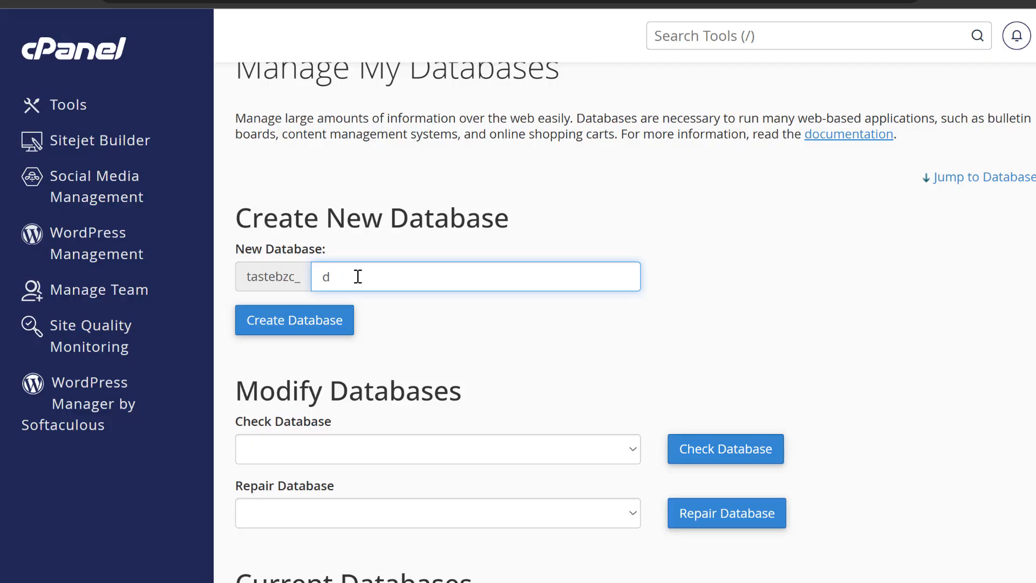
type("b")
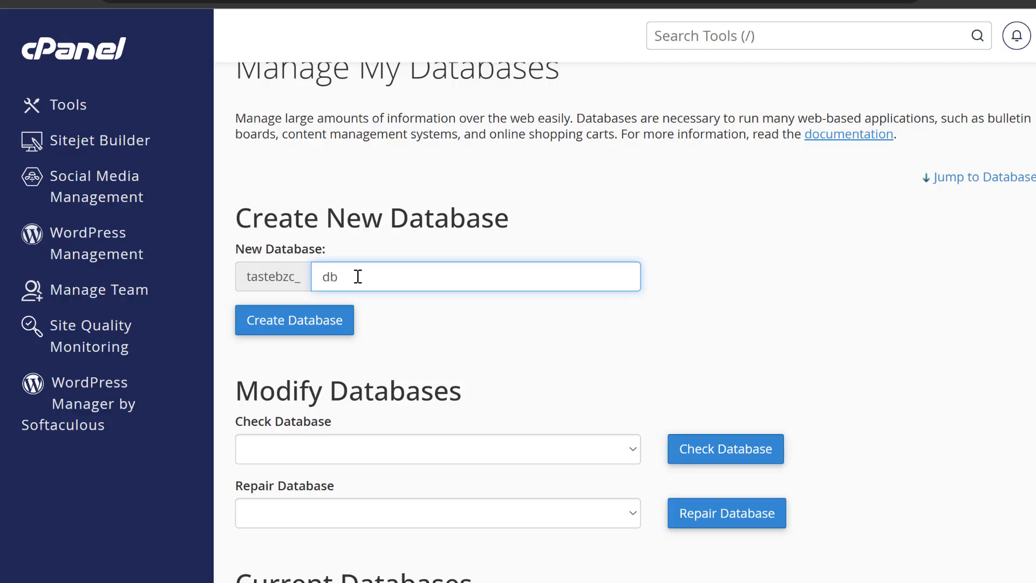
left_click(309, 324)
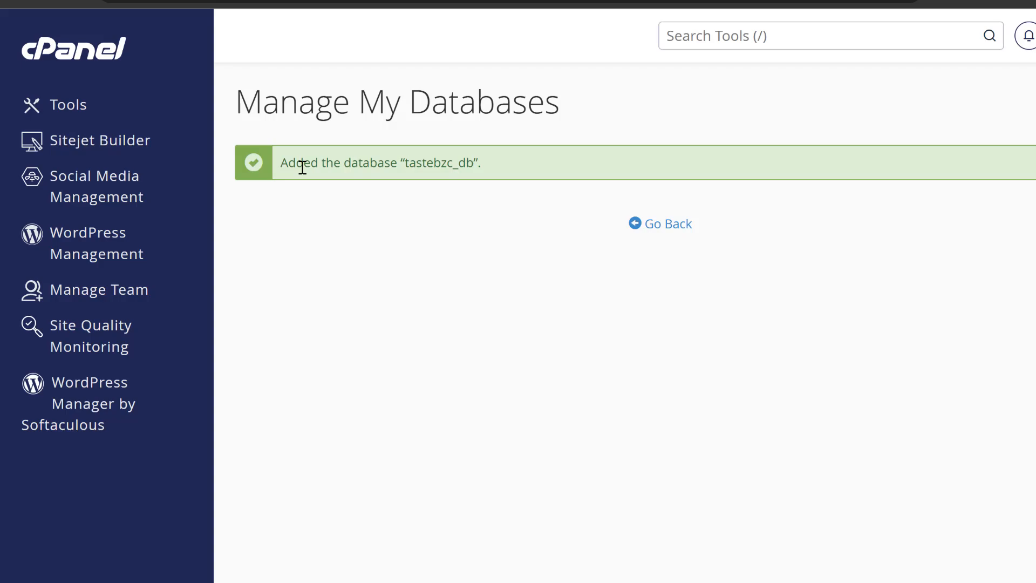
left_click_drag(279, 162, 473, 172)
left_click(561, 195)
left_click(661, 224)
- Examine the new database's entry in the Current Databases list, including its name and the Privileged Users column
scroll(670, 216, "down", 1)
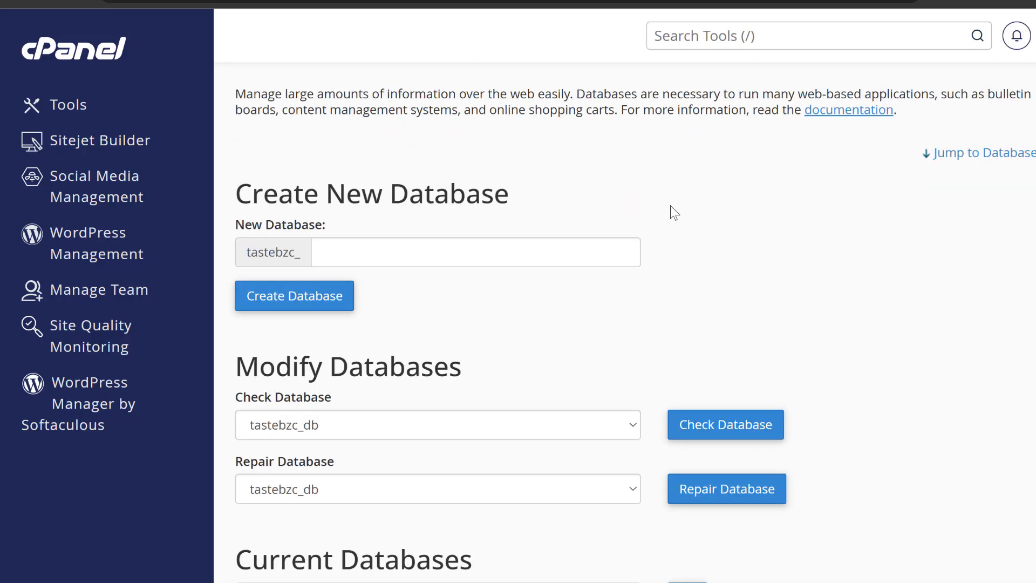
scroll(670, 205, "down", 2)
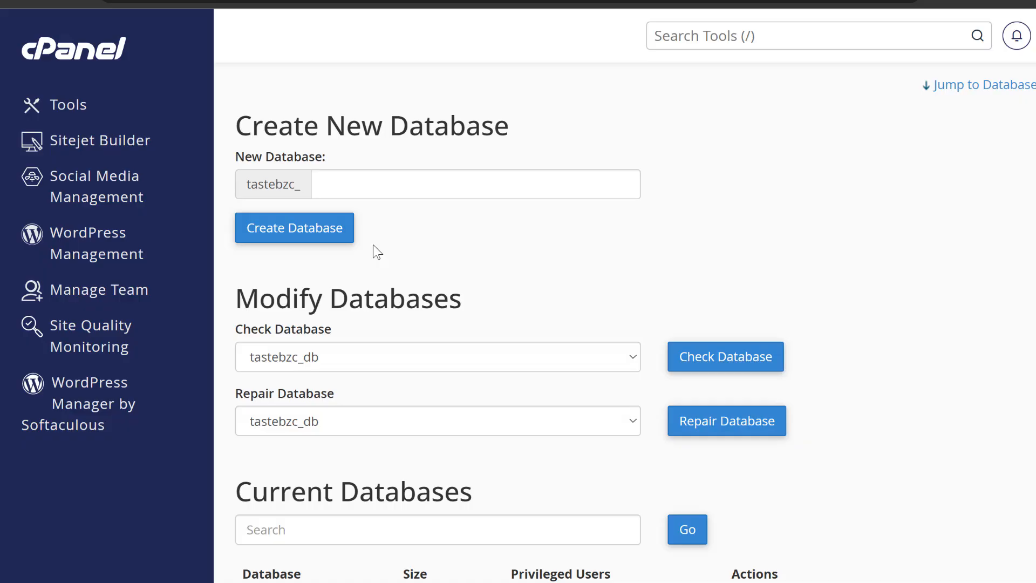
scroll(376, 252, "down", 1)
scroll(376, 251, "down", 3)
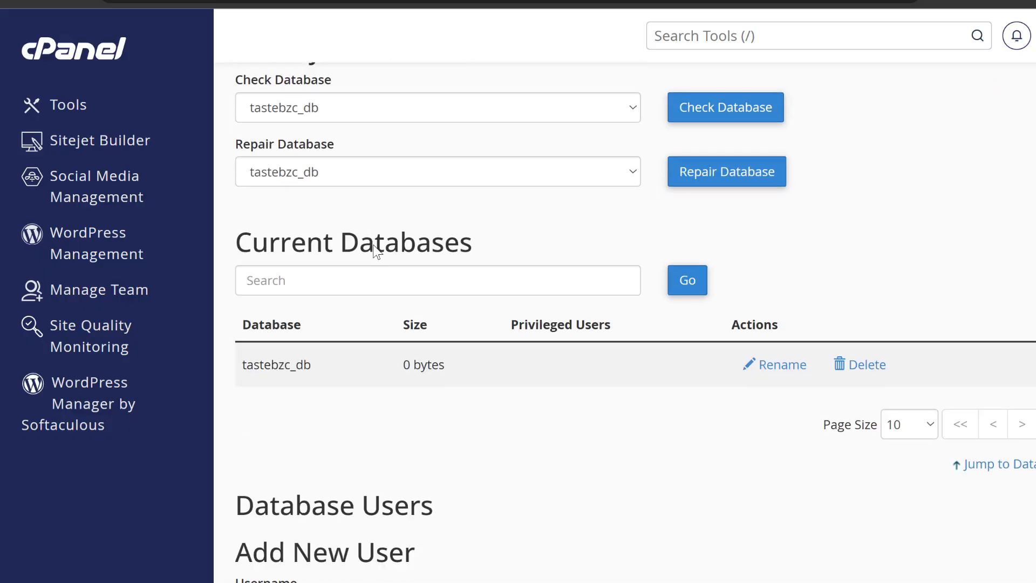
left_click_drag(238, 238, 515, 262)
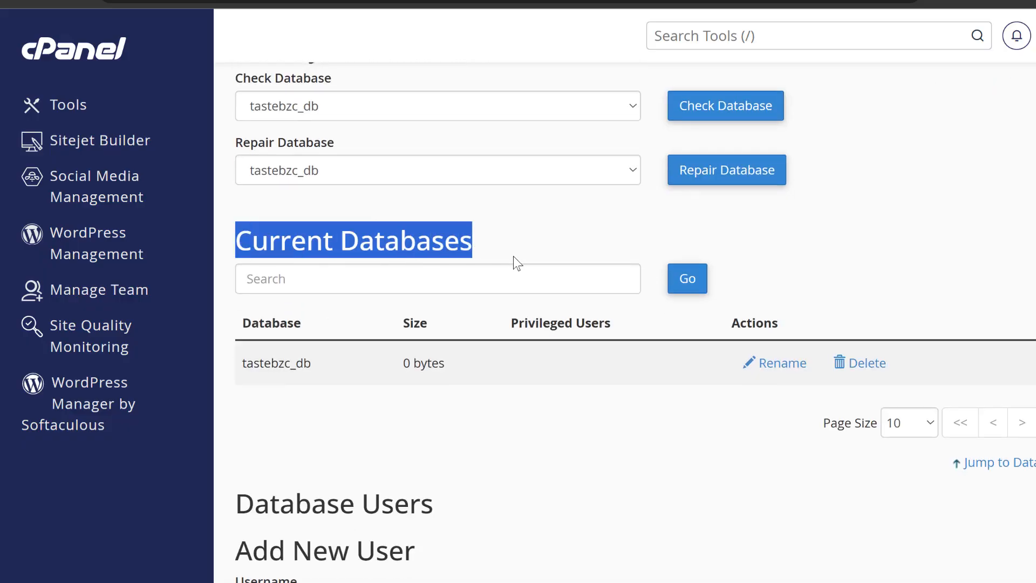
left_click(493, 239)
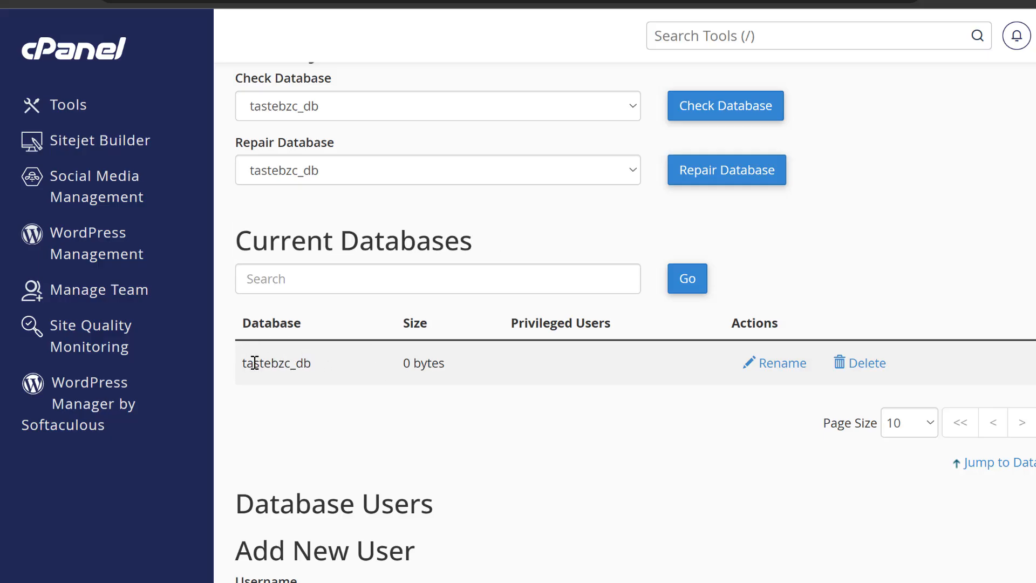
left_click_drag(241, 369, 309, 366)
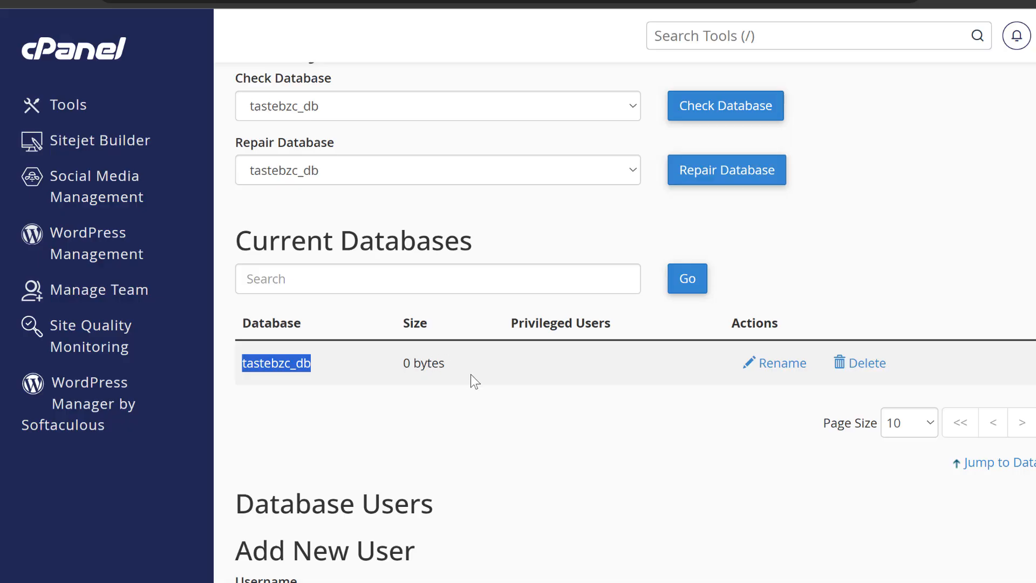
left_click_drag(512, 326, 639, 323)
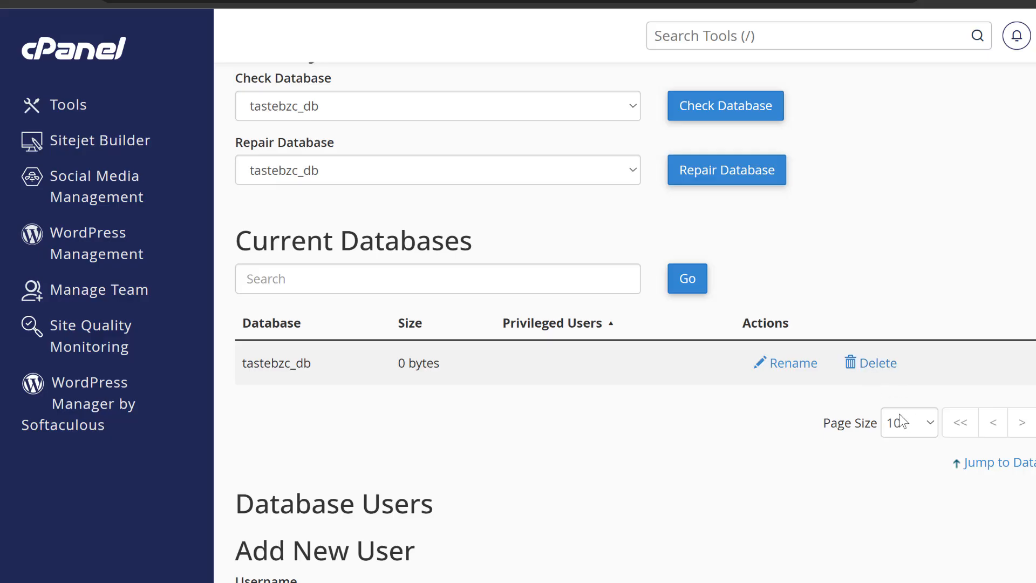
- Enter "user" after the account prefix as the username in the Add New User form
scroll(900, 421, "down", 1)
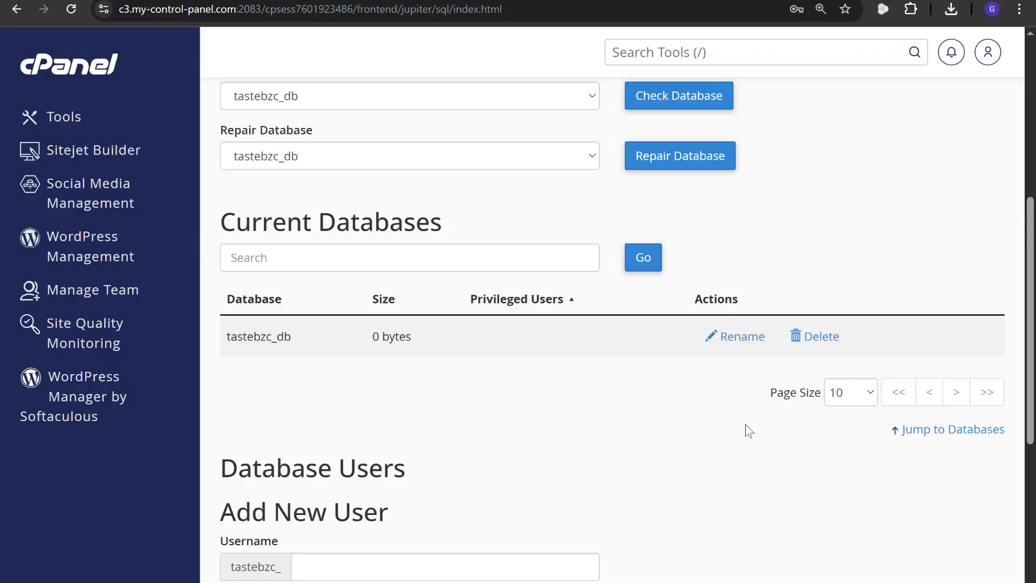
scroll(745, 424, "down", 1)
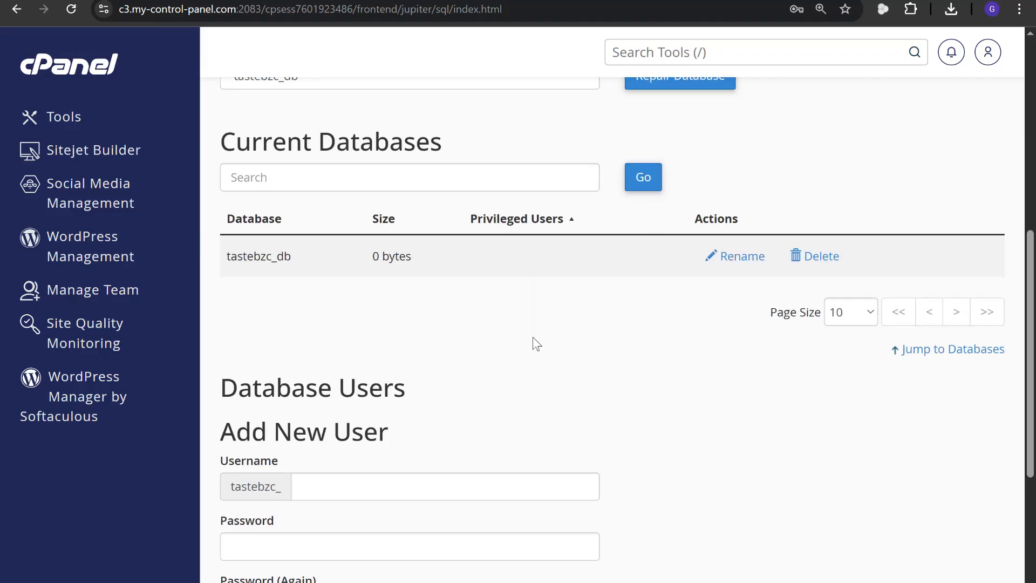
scroll(533, 339, "down", 3)
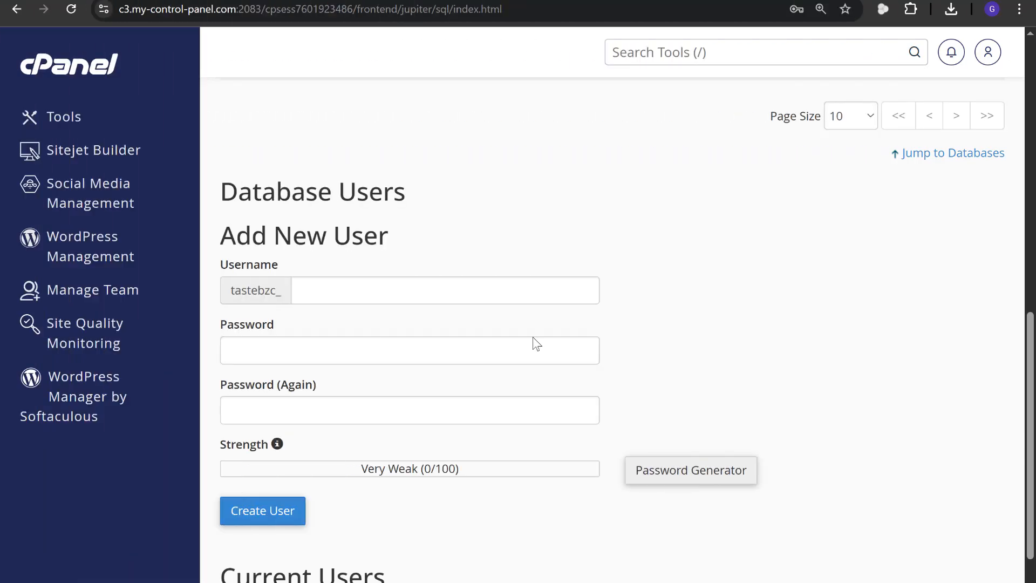
scroll(532, 343, "up", 5)
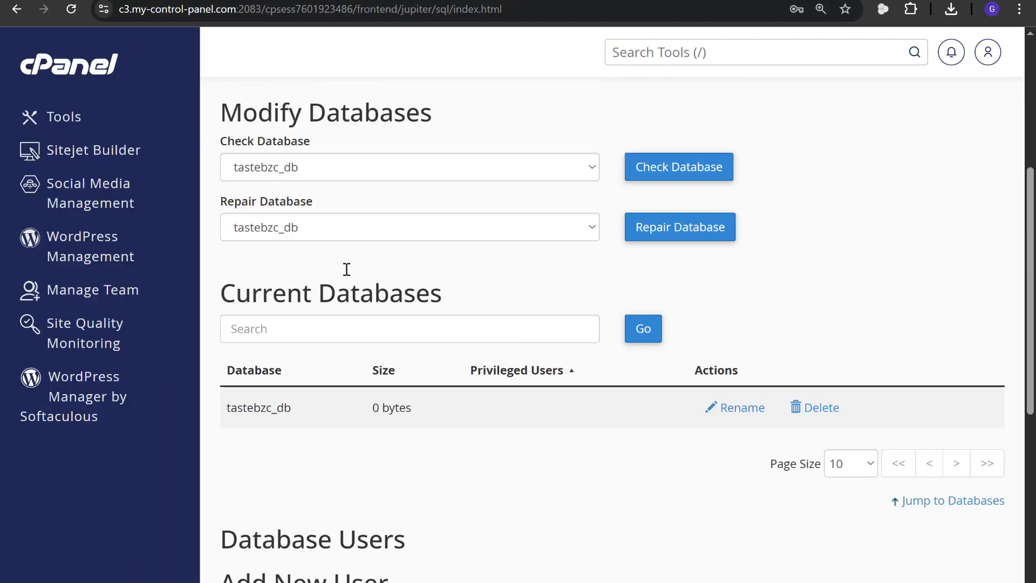
scroll(296, 294, "down", 6)
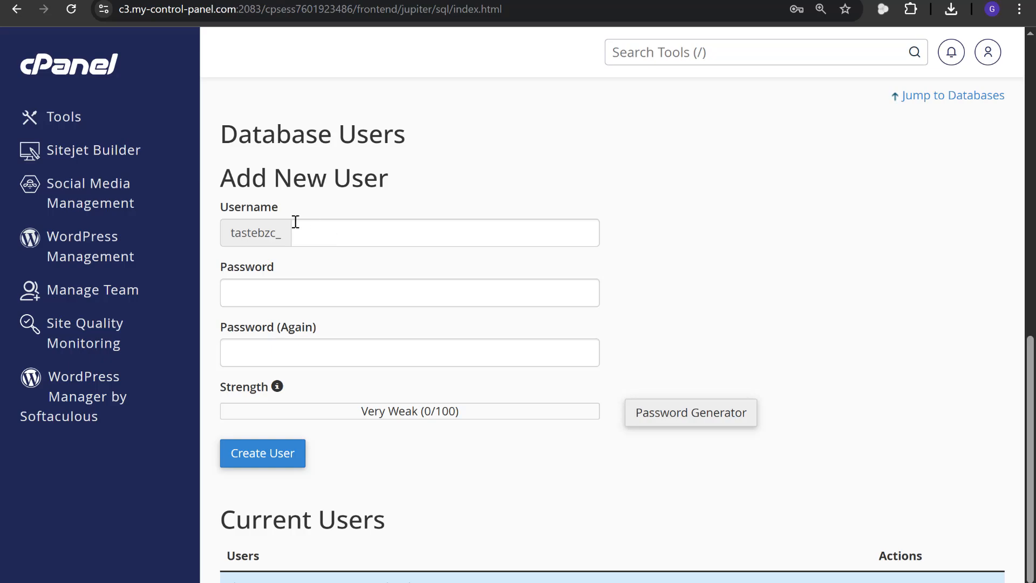
double_click(229, 230)
left_click(316, 232)
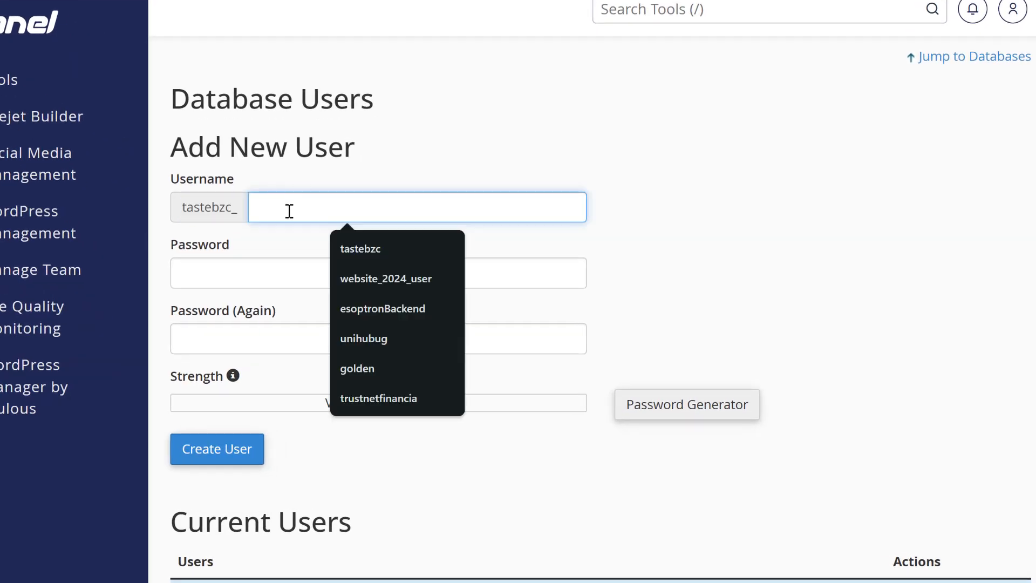
left_click(214, 270)
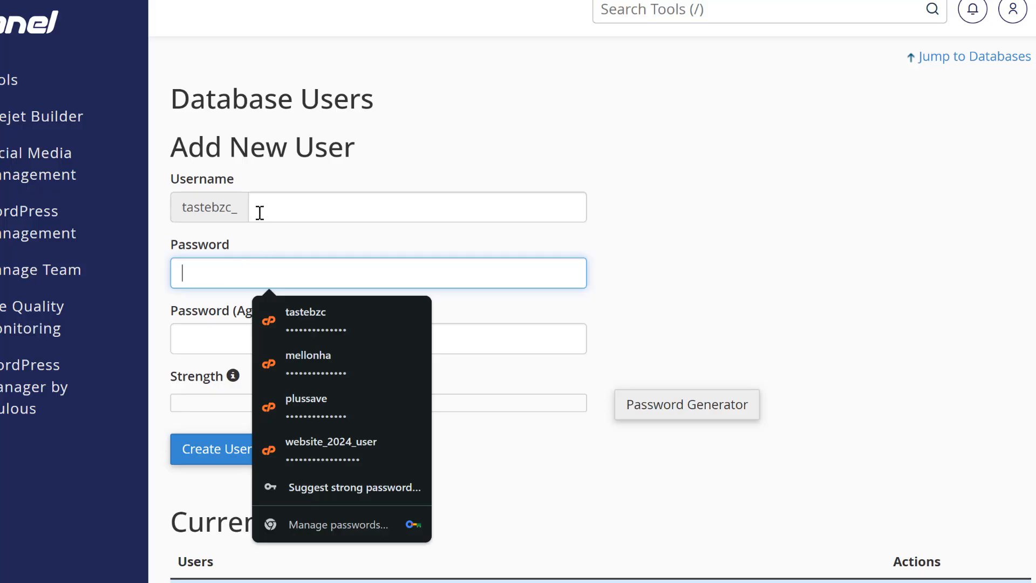
left_click_drag(246, 211, 185, 208)
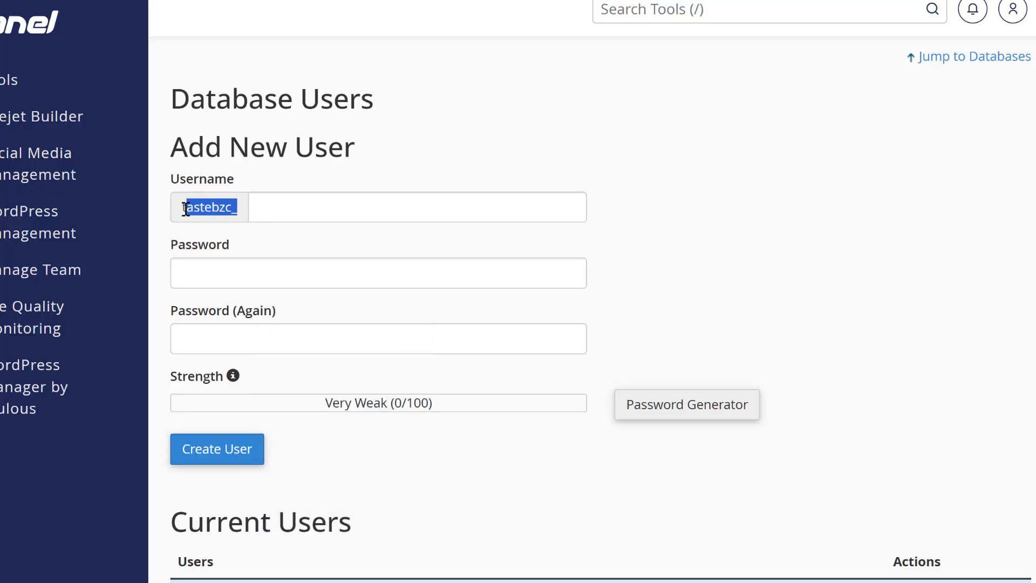
left_click(289, 209)
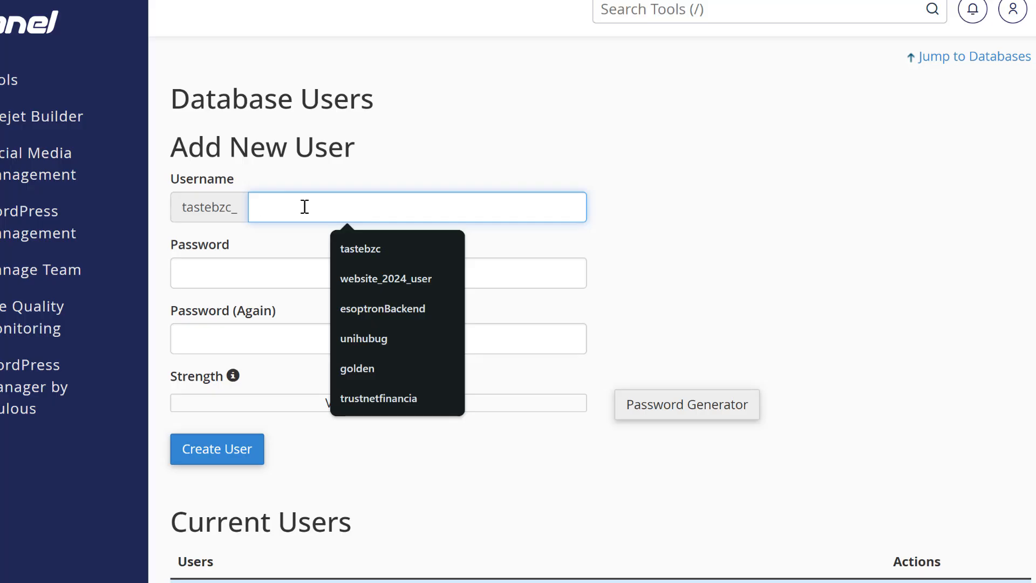
type("user")
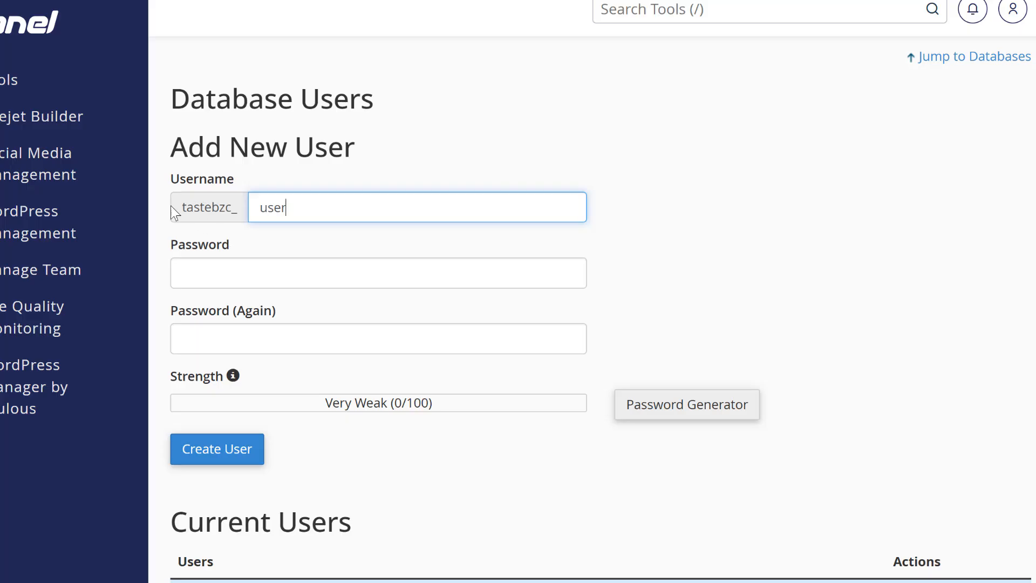
- Open the Password Generator for the new database user and generate fresh random passwords until one is chosen
scroll(291, 214, "down", 1)
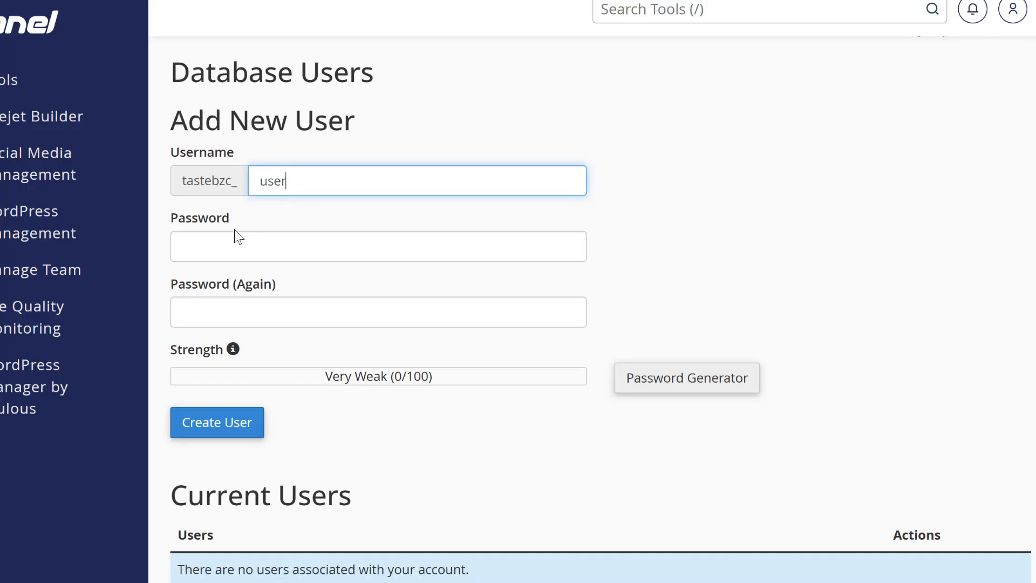
left_click(232, 251)
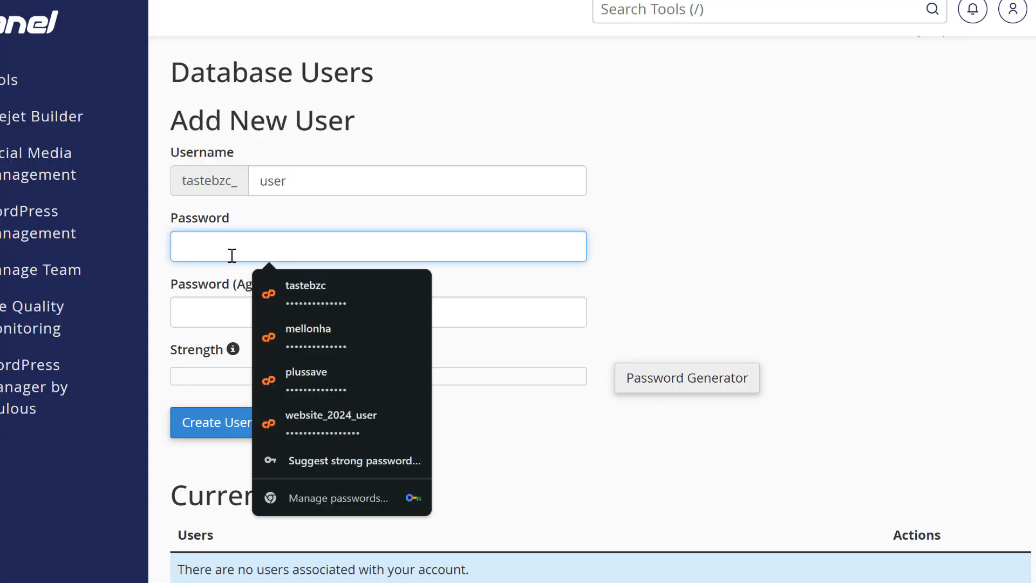
left_click(201, 310)
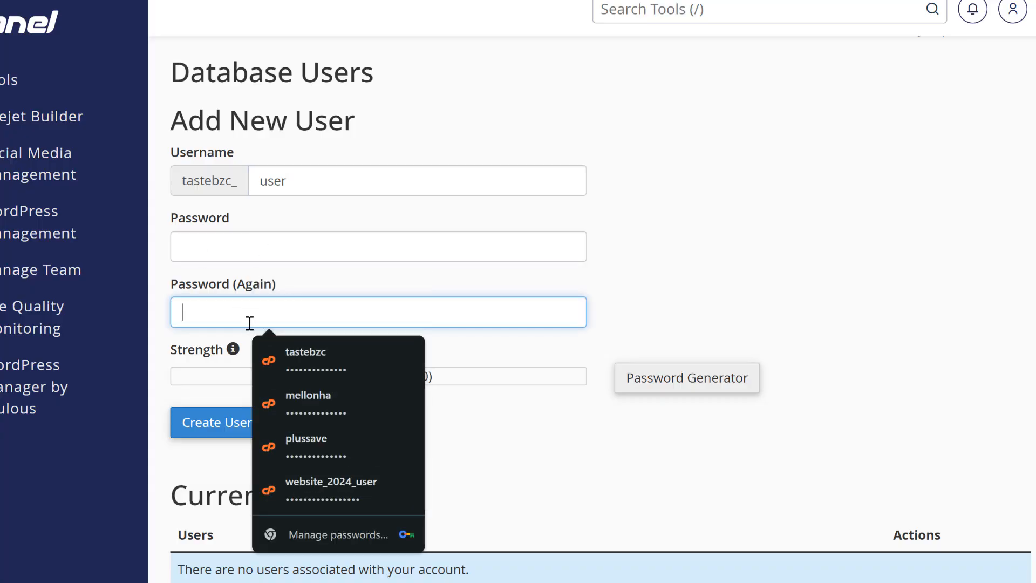
left_click(356, 279)
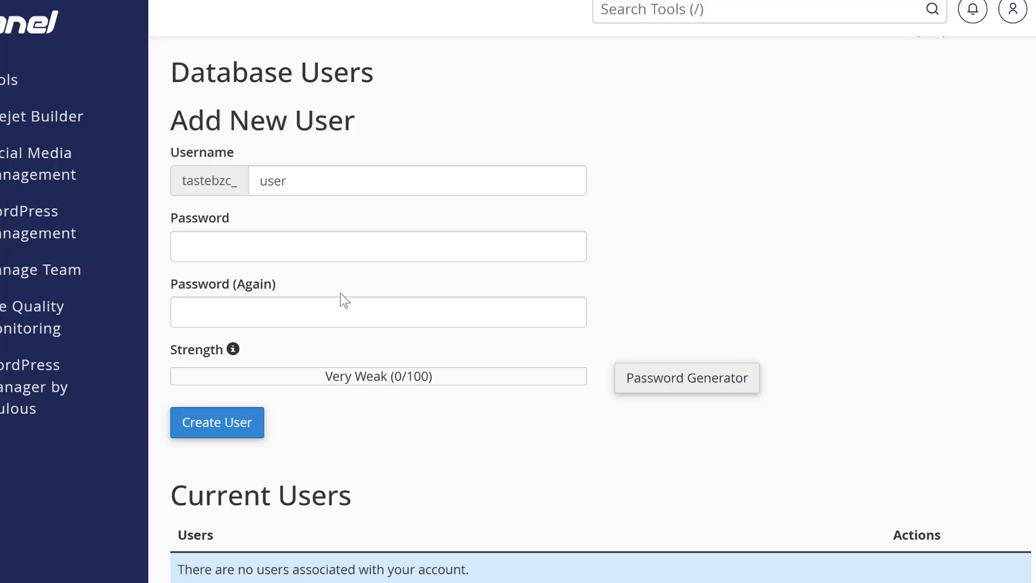
left_click(689, 390)
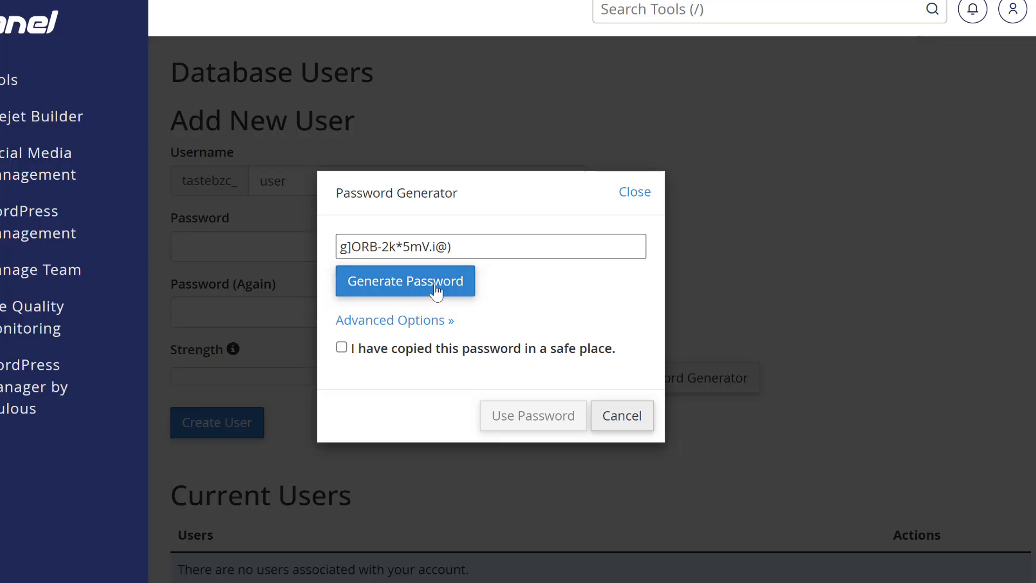
left_click(393, 293)
left_click(392, 293)
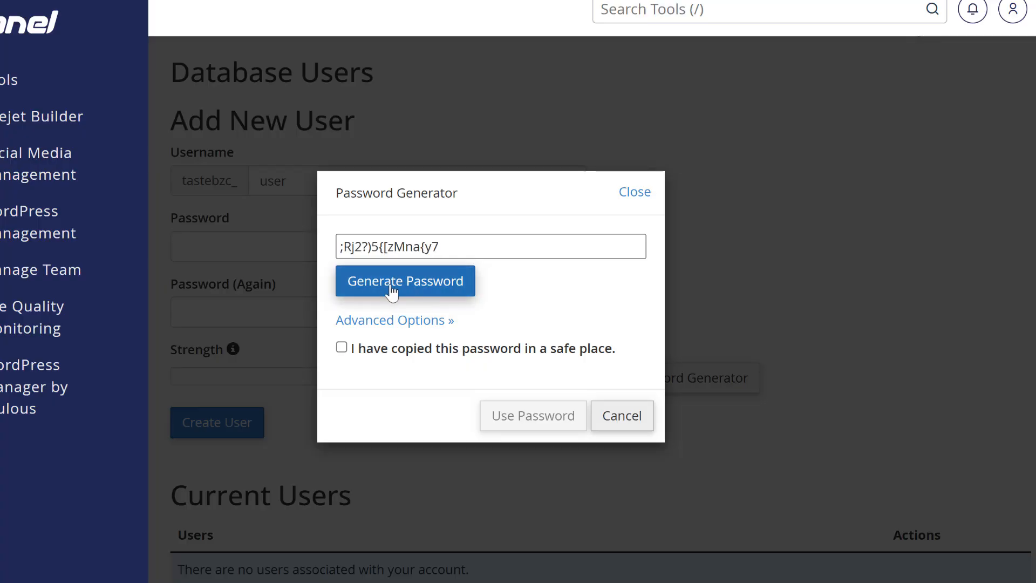
left_click(434, 290)
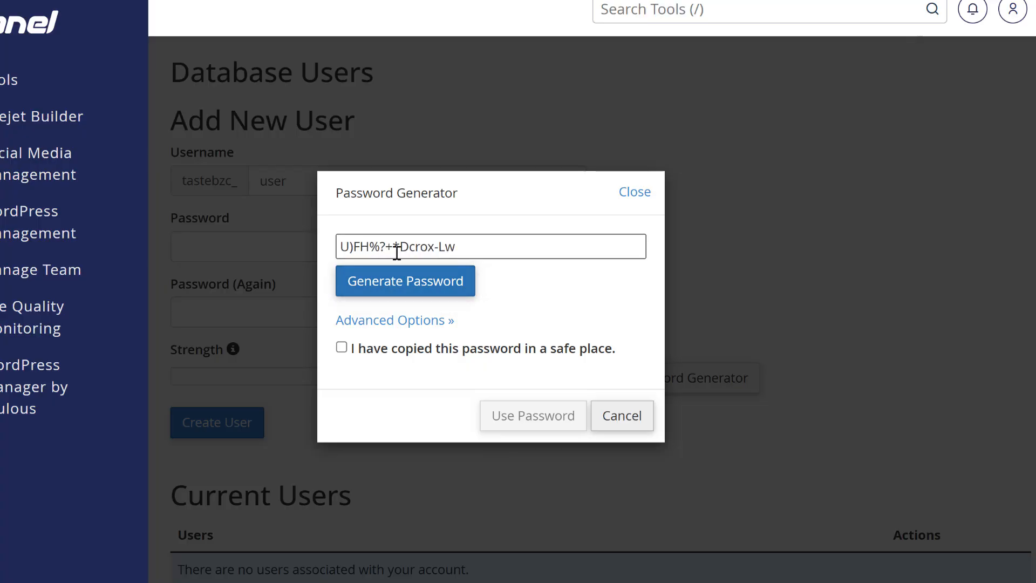
triple_click(525, 247)
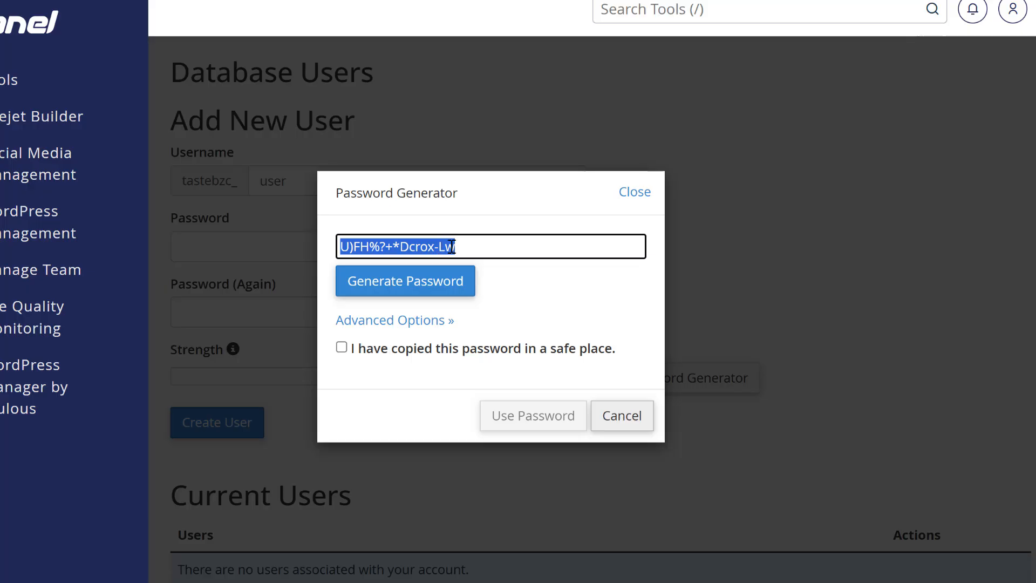
left_click(527, 287)
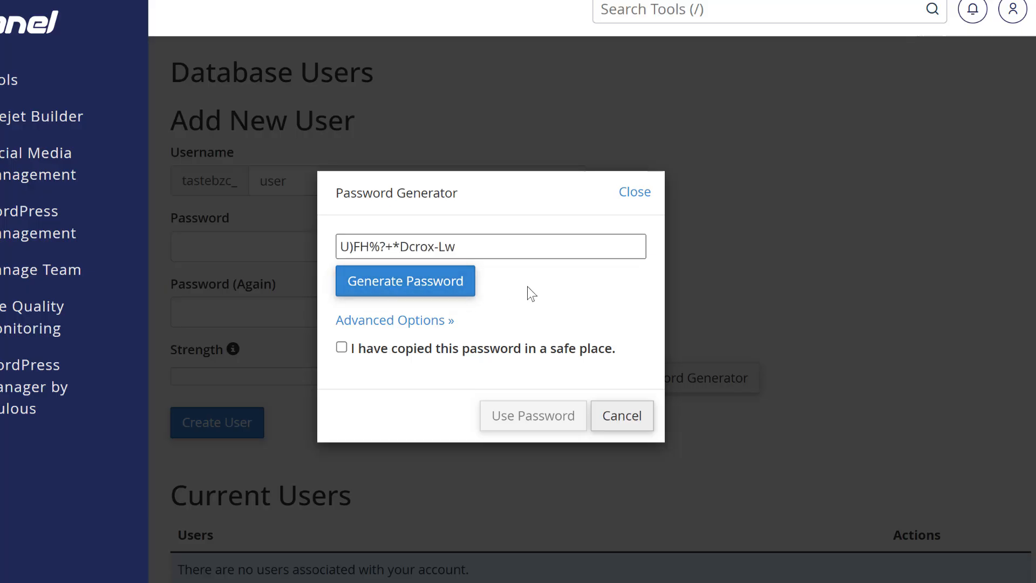
- Acknowledge that the password is stored safely, copy the generated password, and use it for both of the new user's password fields
left_click(341, 347)
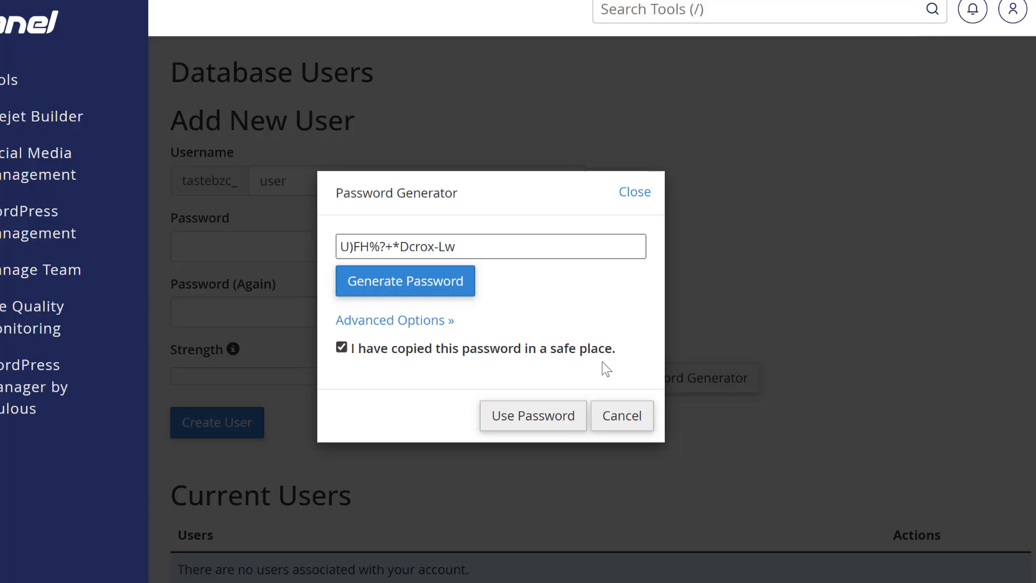
left_click_drag(499, 254, 296, 253)
key("ctrl+c")
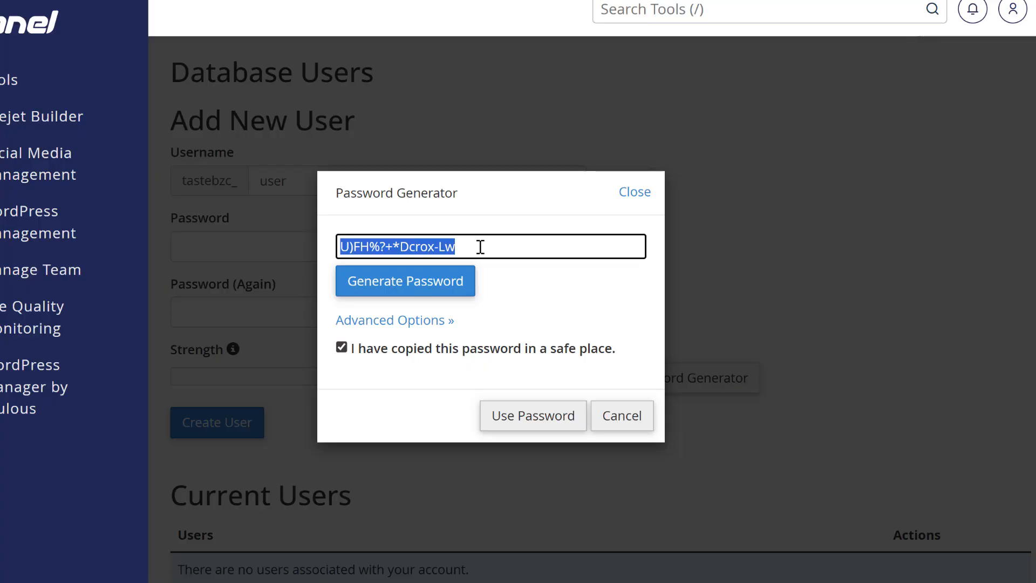
left_click(509, 421)
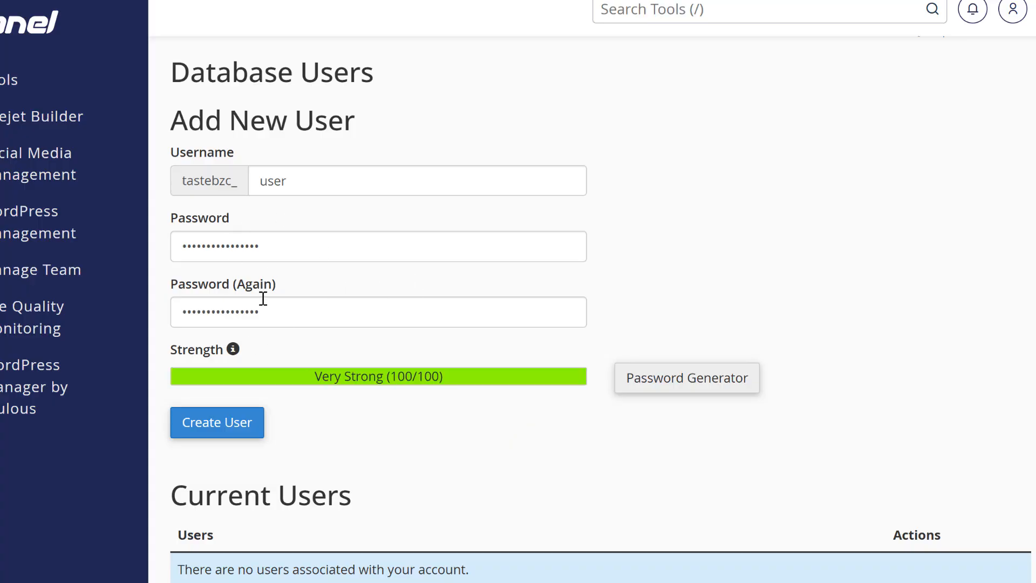
- Switch to the hosting guide in Google Docs and append "db" with the copied database user password in parentheses to the privileges item
scroll(258, 312, "down", 1)
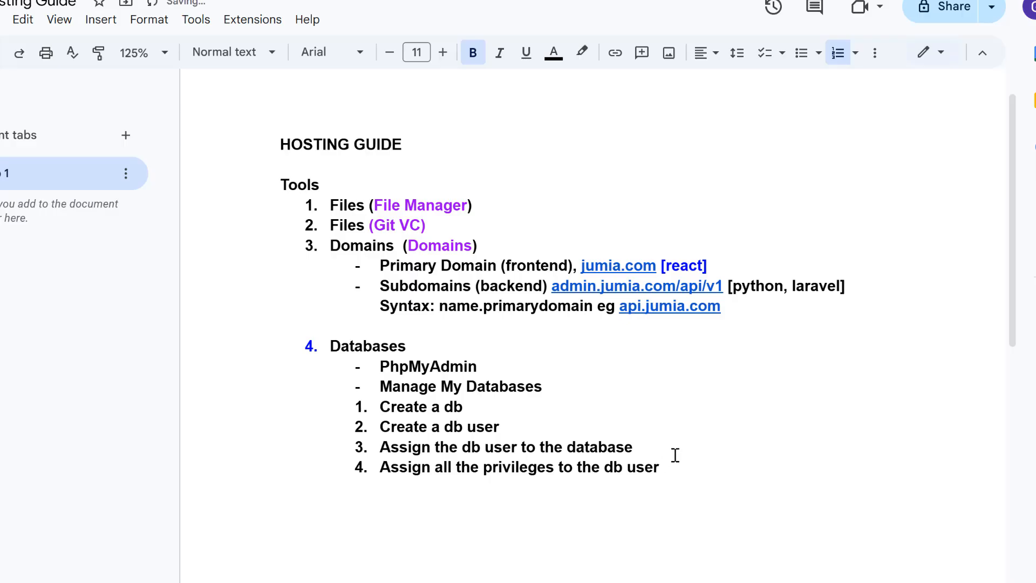
type("db (")
key("ctrl+v")
type(")")
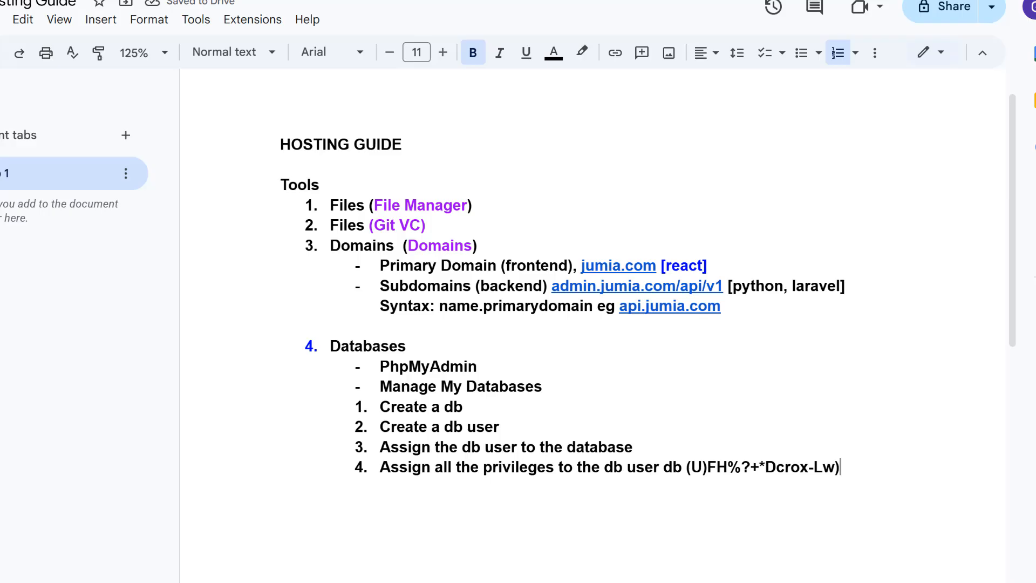
- Switch back to cPanel, create the database user, save its login in the browser, and return to the database management page
key("ctrl+Tab")
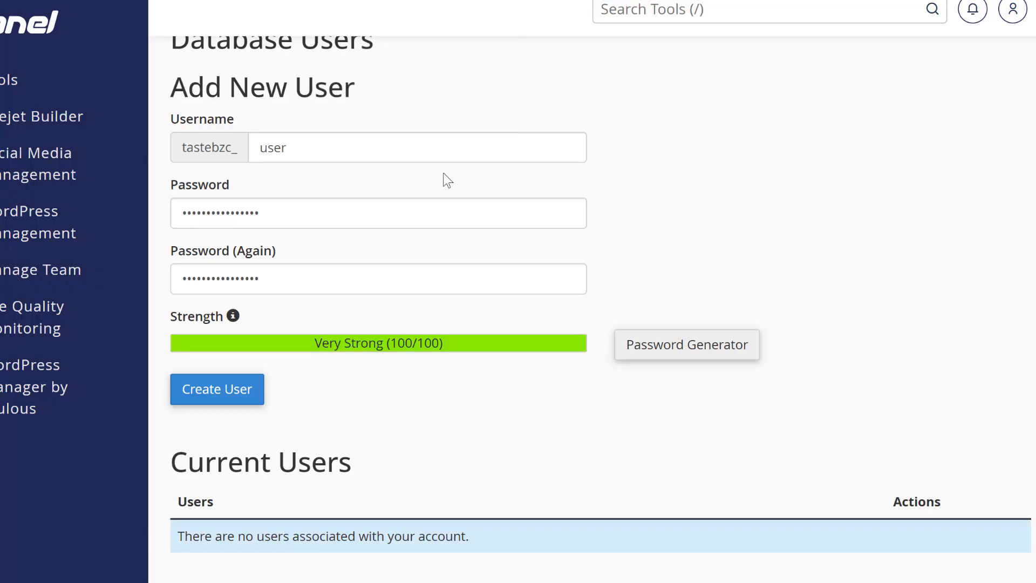
scroll(447, 180, "up", 1)
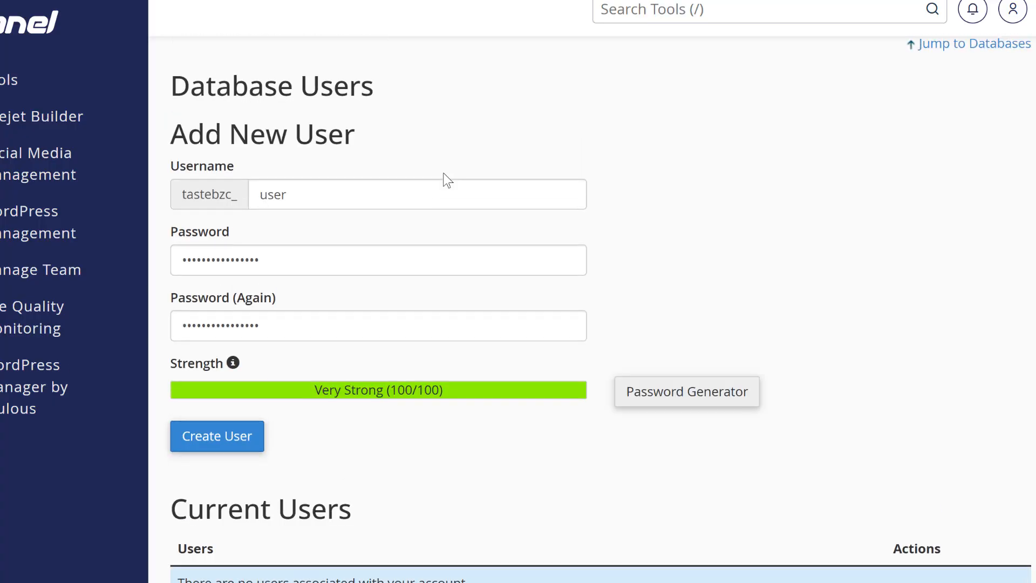
scroll(447, 181, "down", 1)
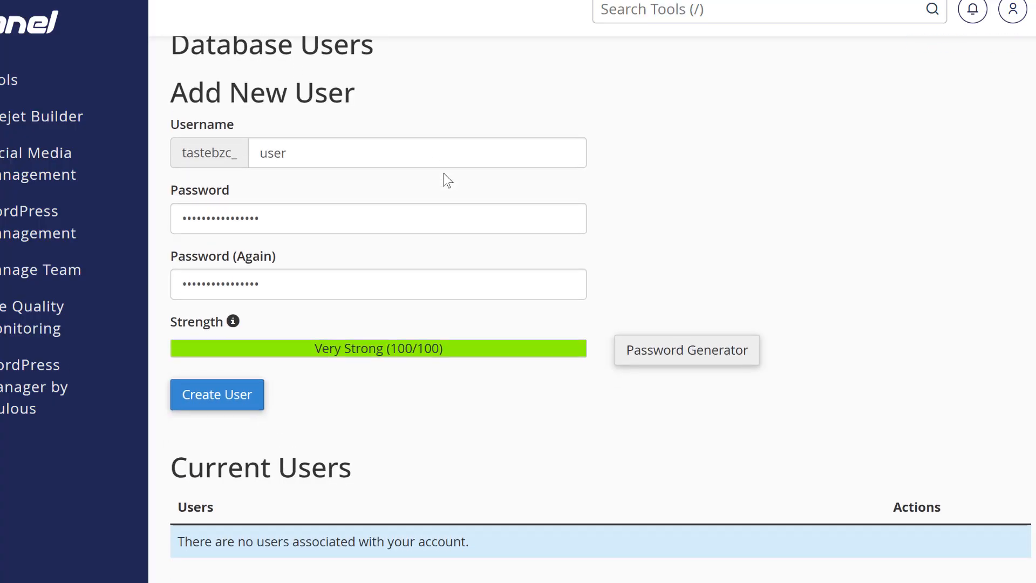
scroll(447, 180, "down", 1)
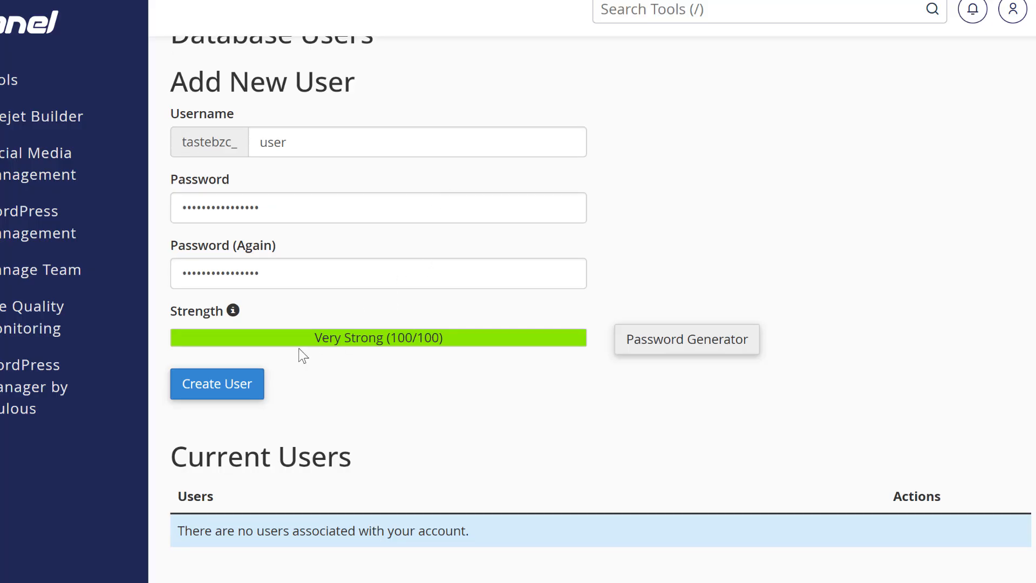
left_click(217, 392)
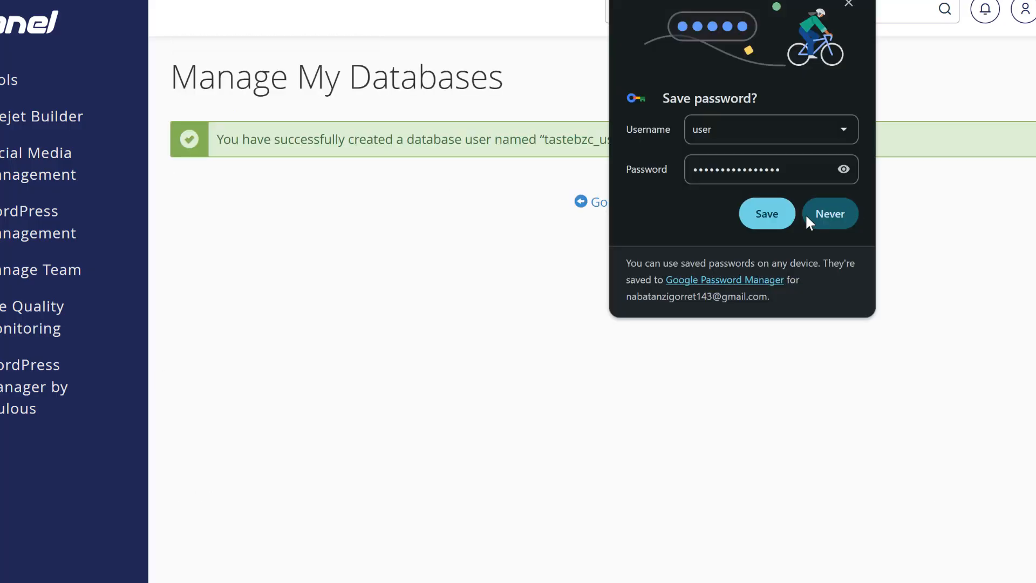
left_click(768, 211)
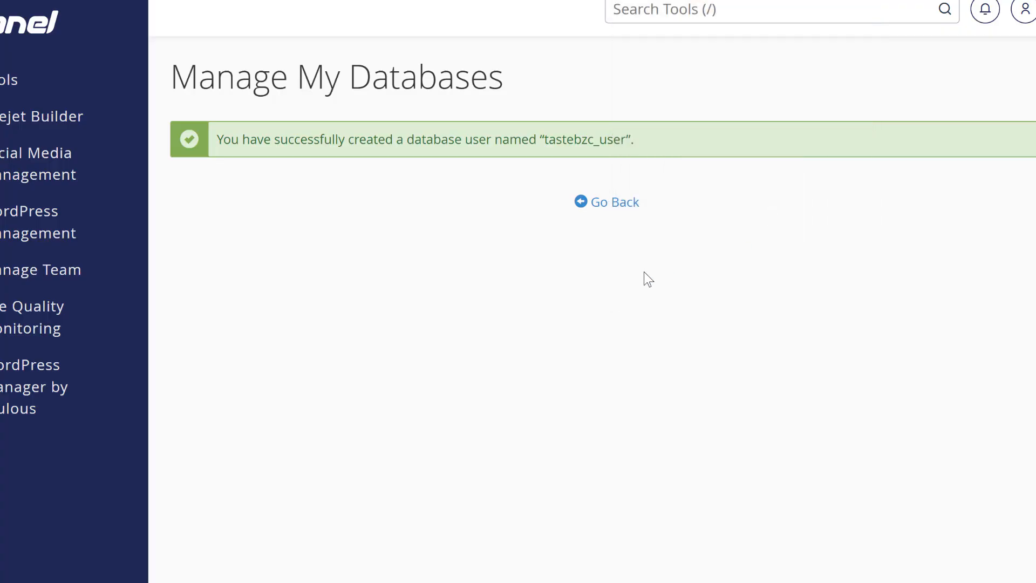
left_click(592, 213)
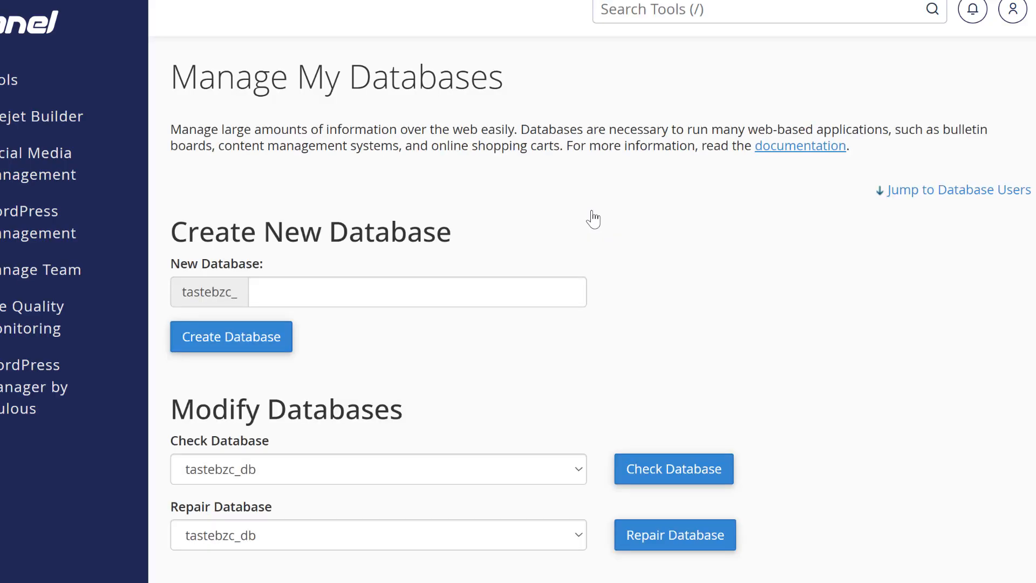
- Review the Current Databases, Add User To Database and Current Users sections to check the entry for the new database user
scroll(592, 213, "down", 2)
scroll(593, 219, "down", 1)
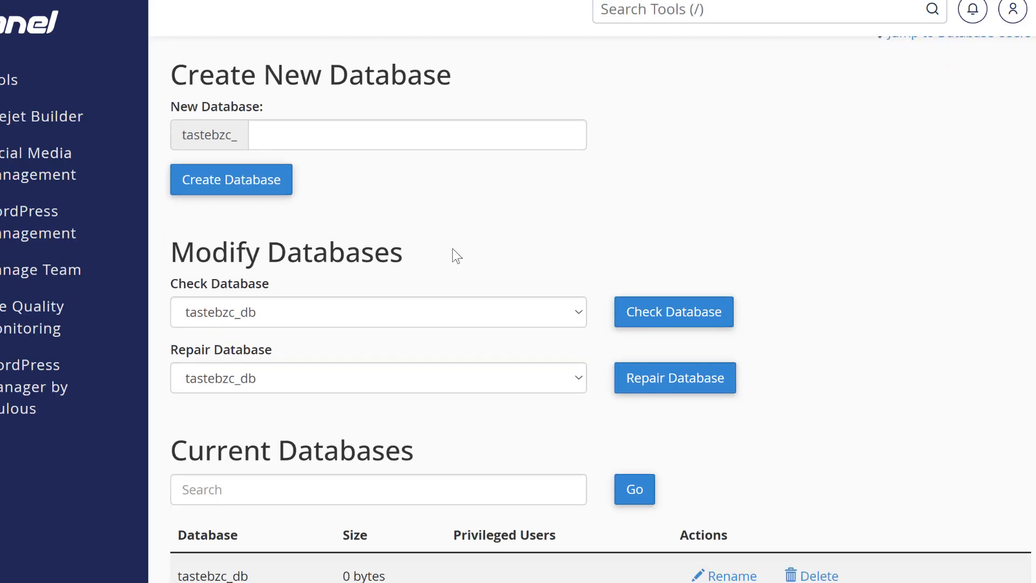
scroll(454, 249, "down", 3)
scroll(452, 248, "down", 8)
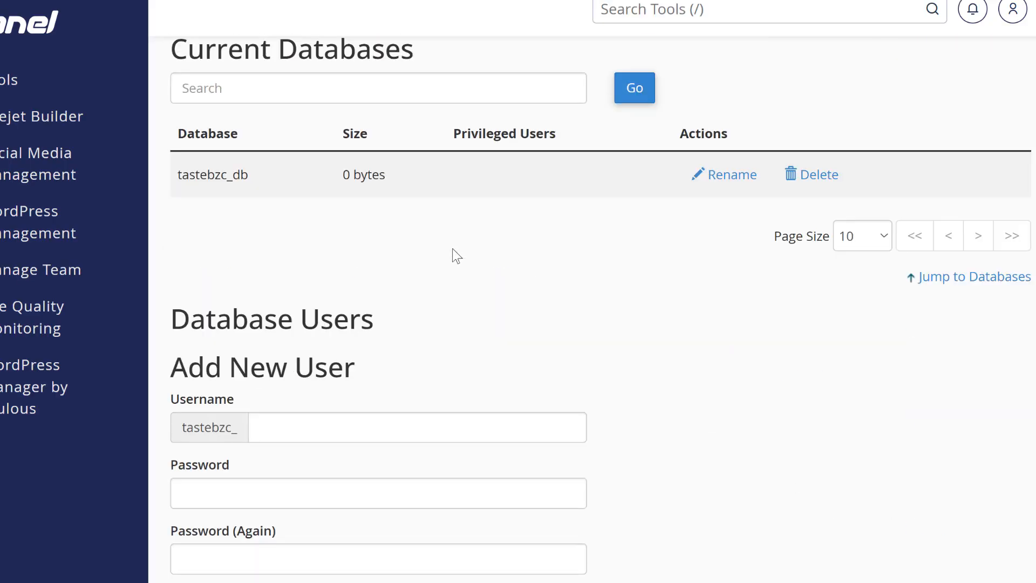
scroll(397, 230, "down", 1)
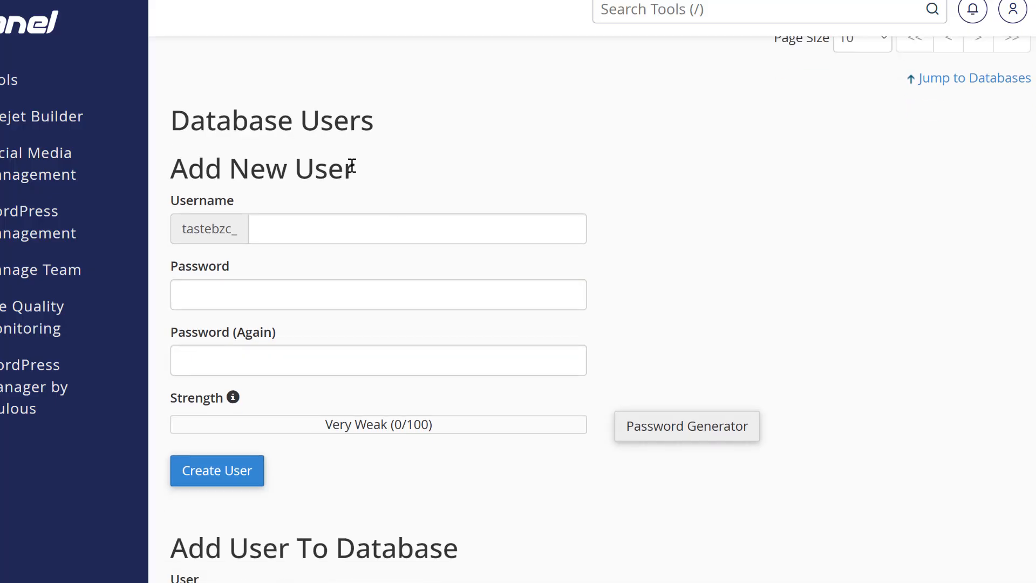
scroll(334, 157, "down", 4)
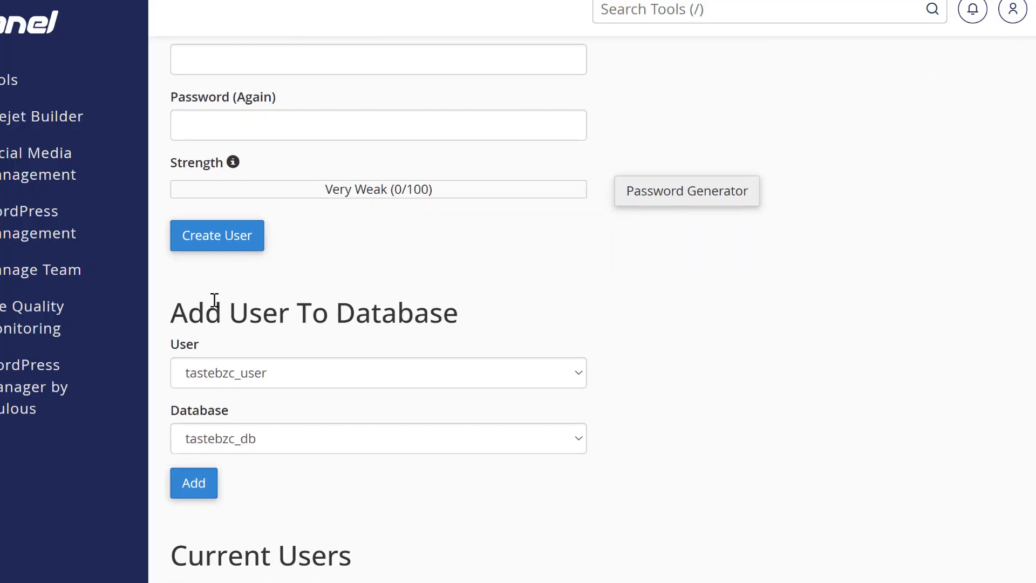
scroll(214, 302, "down", 2)
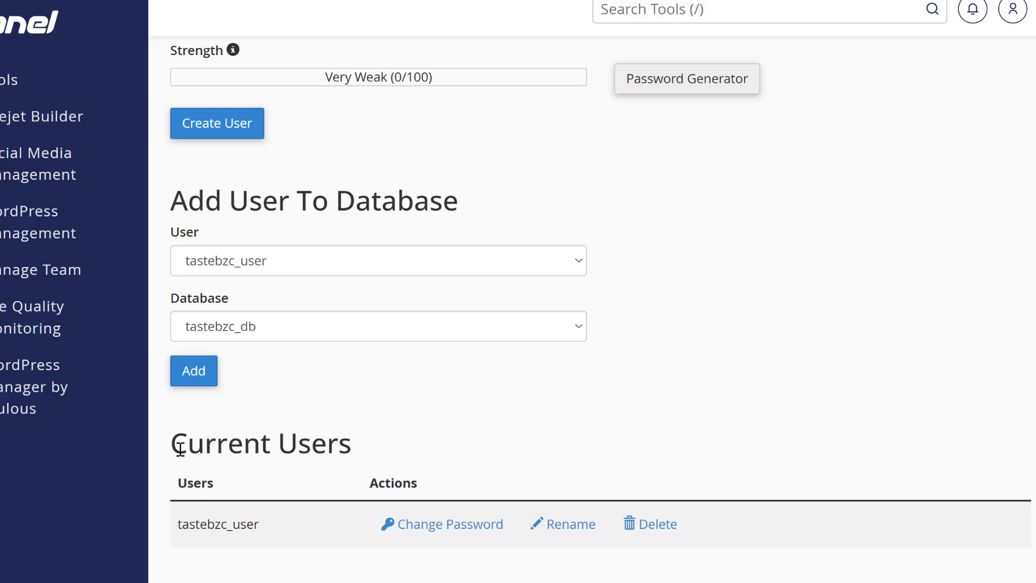
left_click_drag(183, 447, 426, 461)
left_click(415, 459)
left_click_drag(274, 525, 128, 525)
left_click(245, 491)
left_click_drag(261, 524, 116, 514)
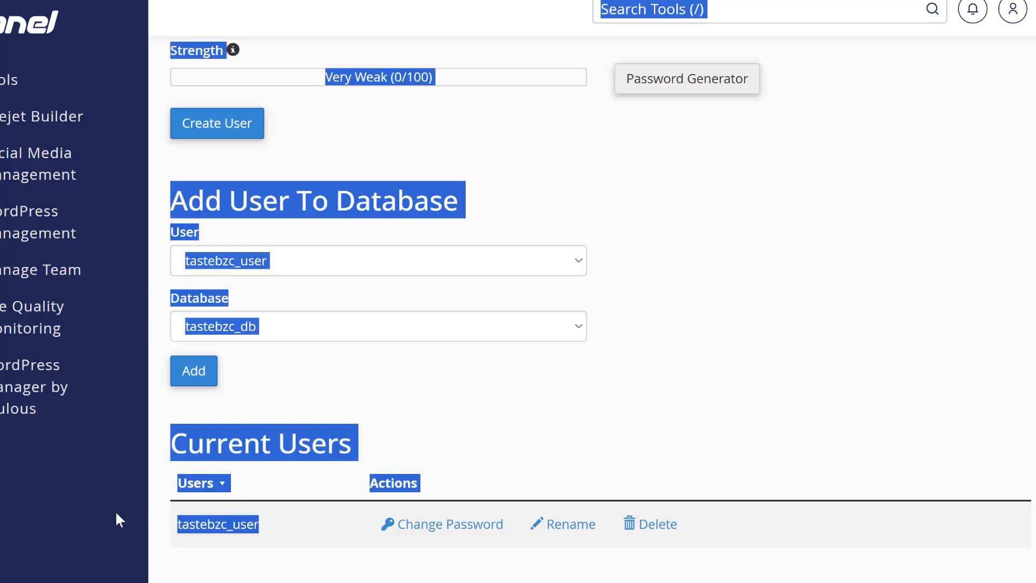
left_click(267, 458)
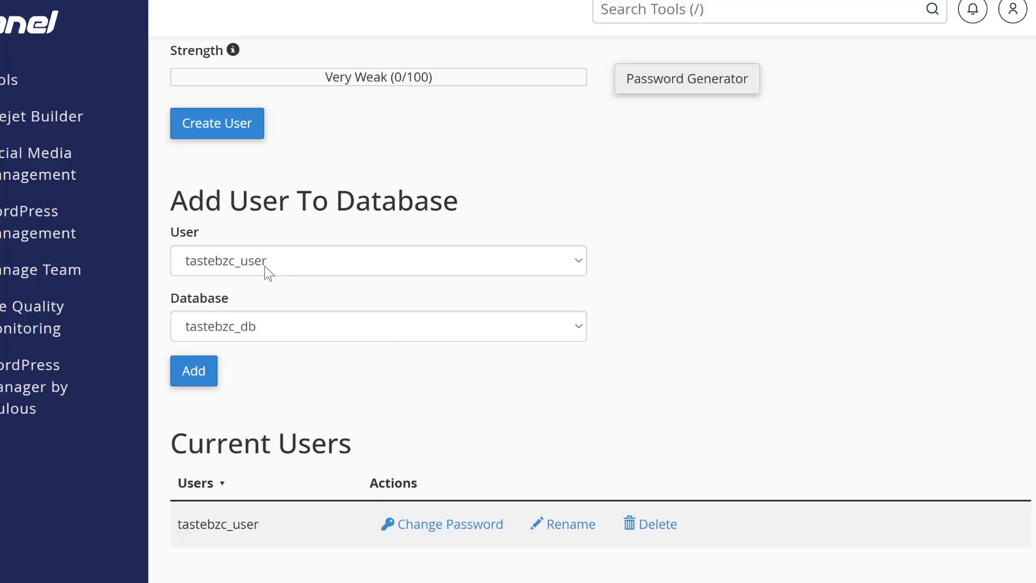
- Add the user tastebzc_user to the database tastebzc_db
left_click(287, 266)
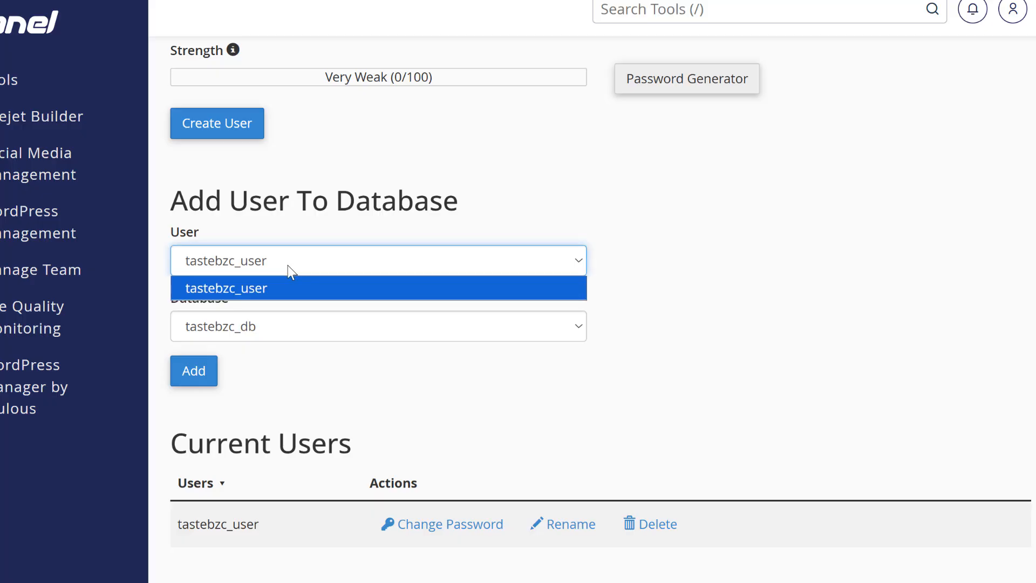
left_click(218, 287)
left_click(269, 325)
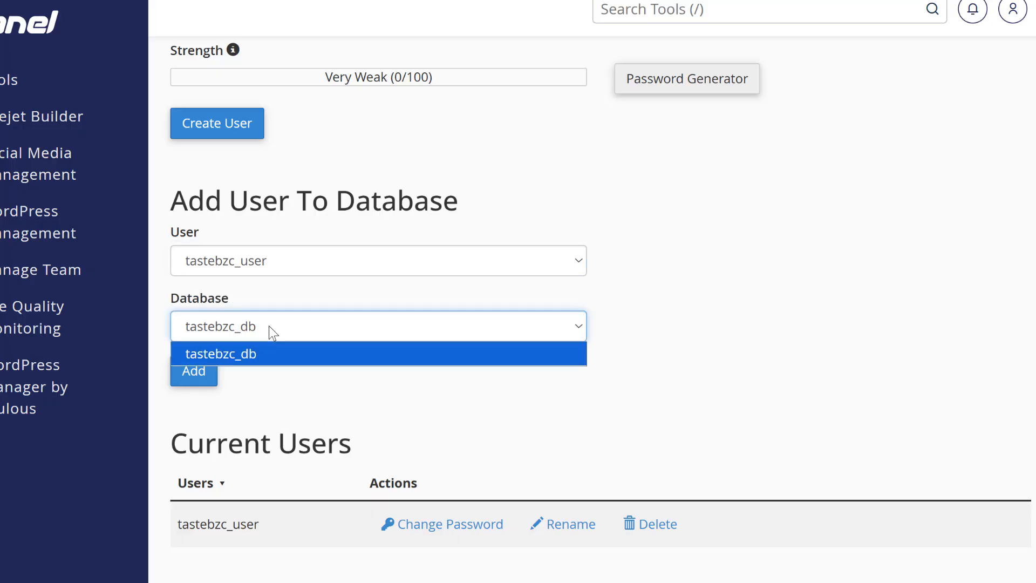
left_click(303, 321)
left_click(244, 262)
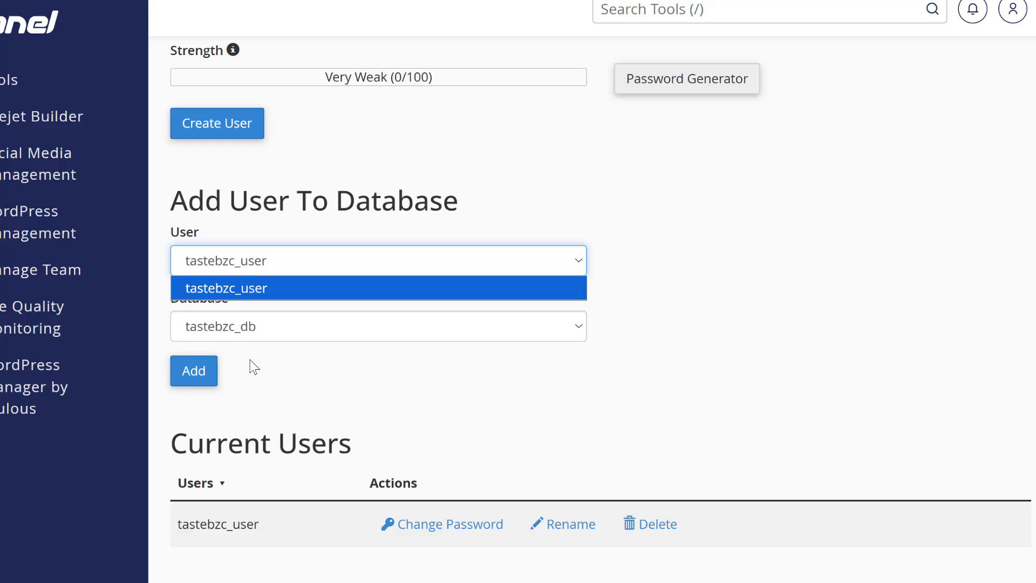
left_click(273, 372)
left_click(192, 372)
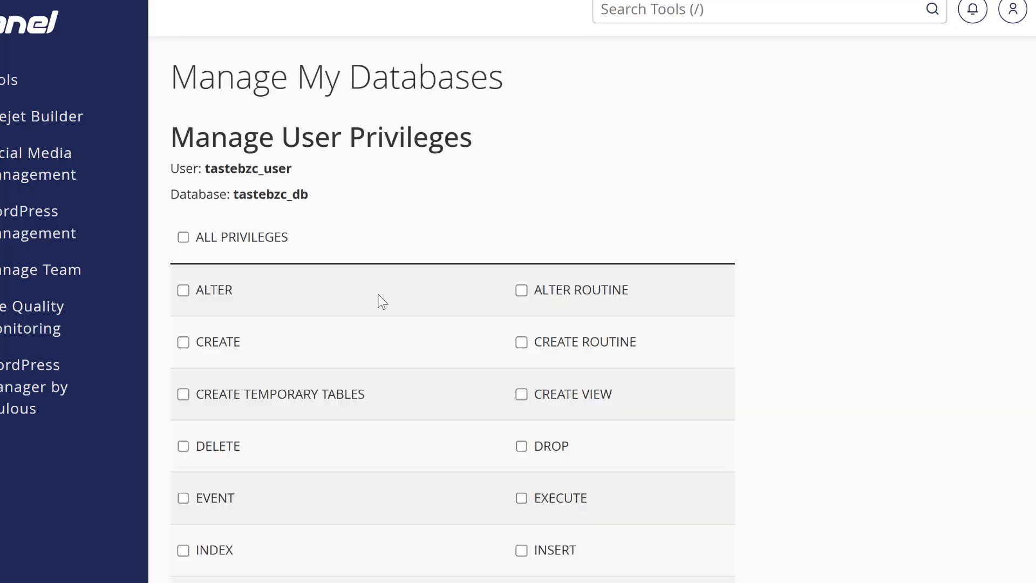
- Grant tastebzc_user ALL PRIVILEGES on tastebzc_db, save the changes, and return to the database management page
scroll(382, 301, "down", 1)
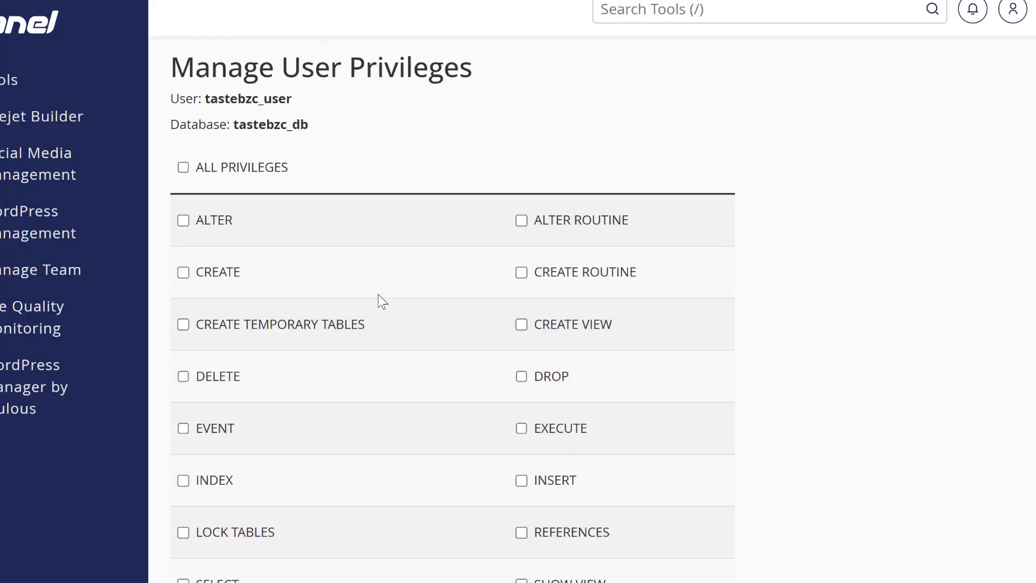
left_click_drag(294, 99, 224, 99)
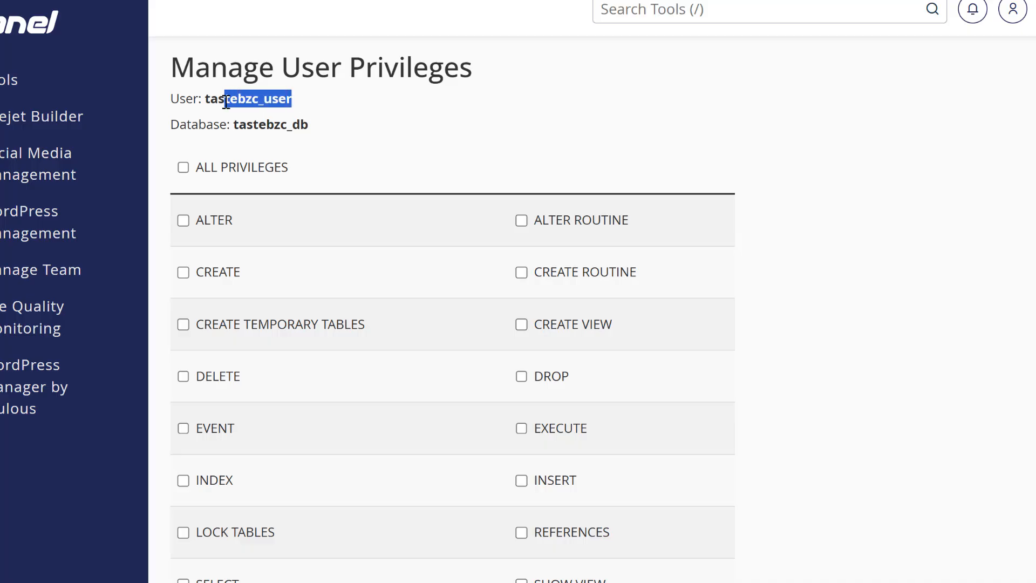
left_click(312, 121)
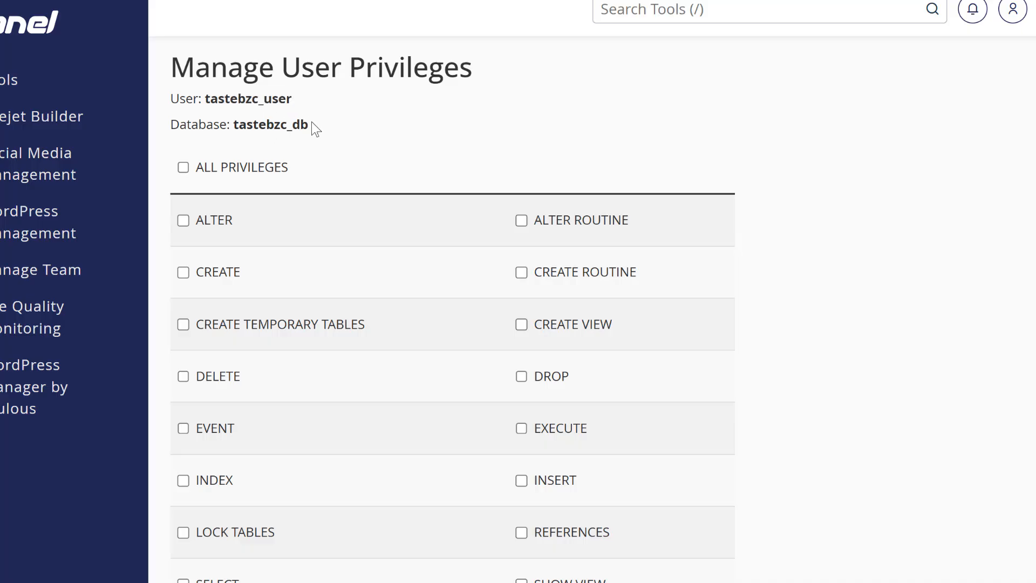
scroll(311, 121, "up", 1)
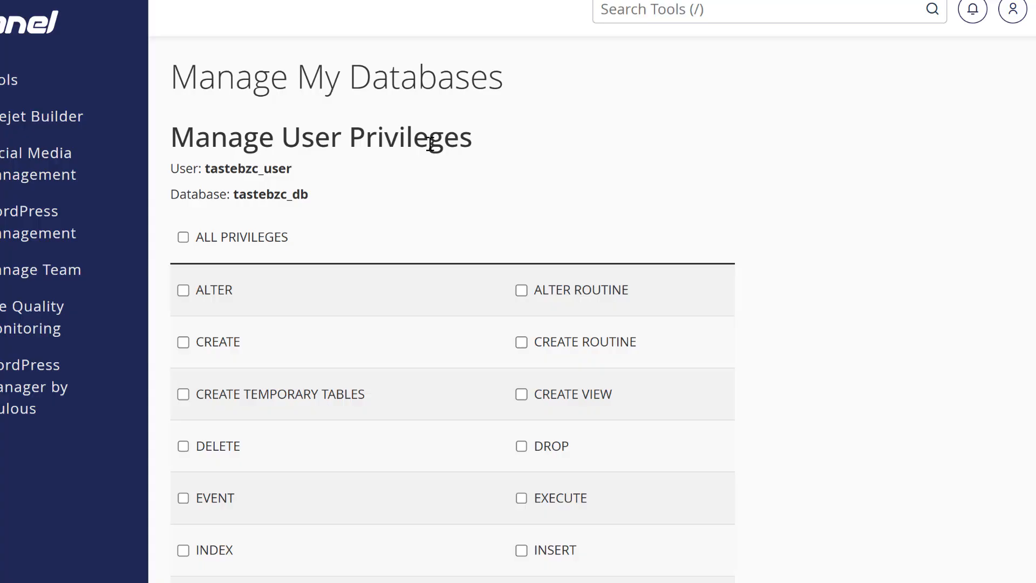
scroll(430, 143, "down", 1)
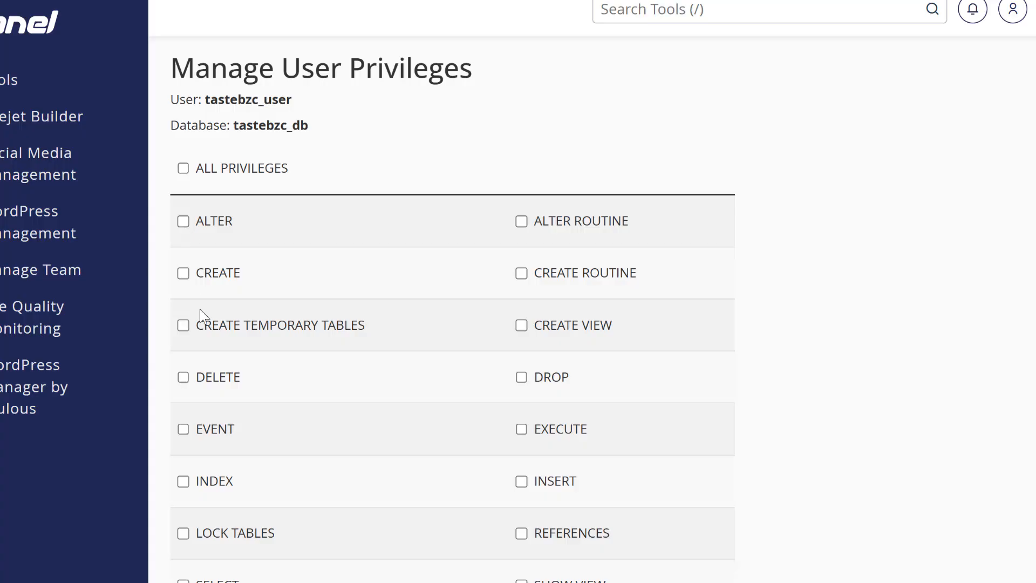
scroll(533, 351, "down", 1)
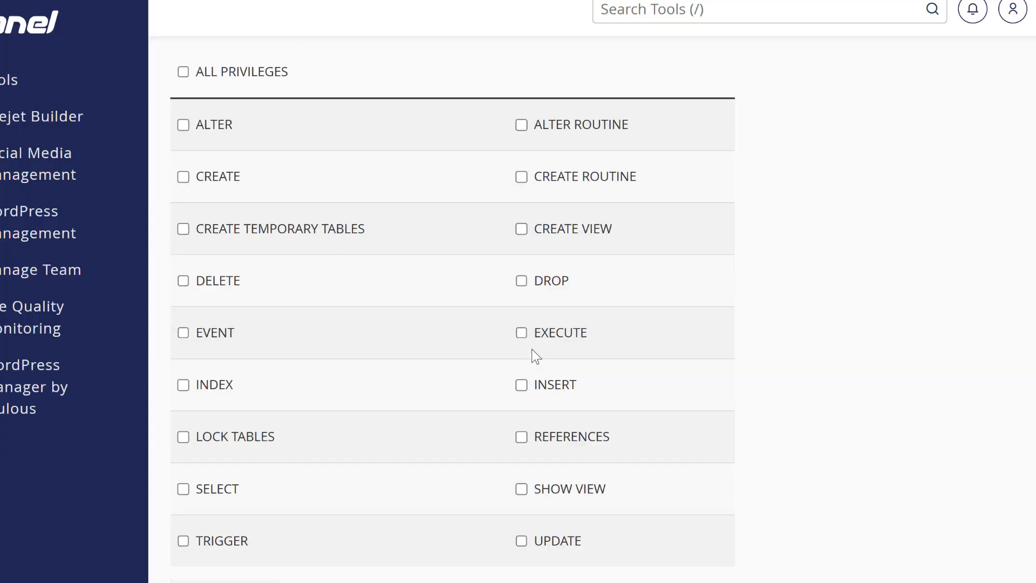
scroll(619, 374, "up", 2)
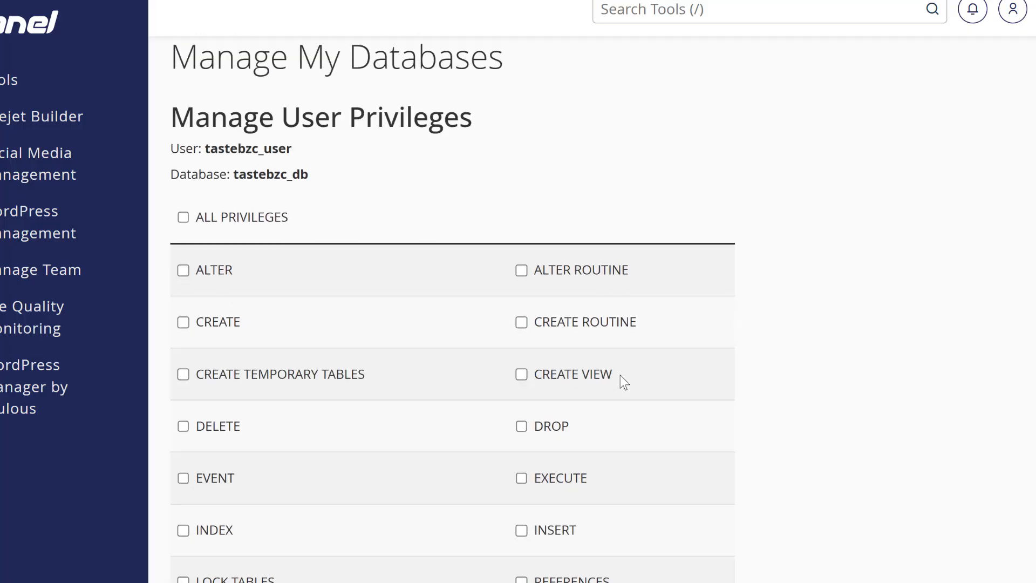
left_click(183, 217)
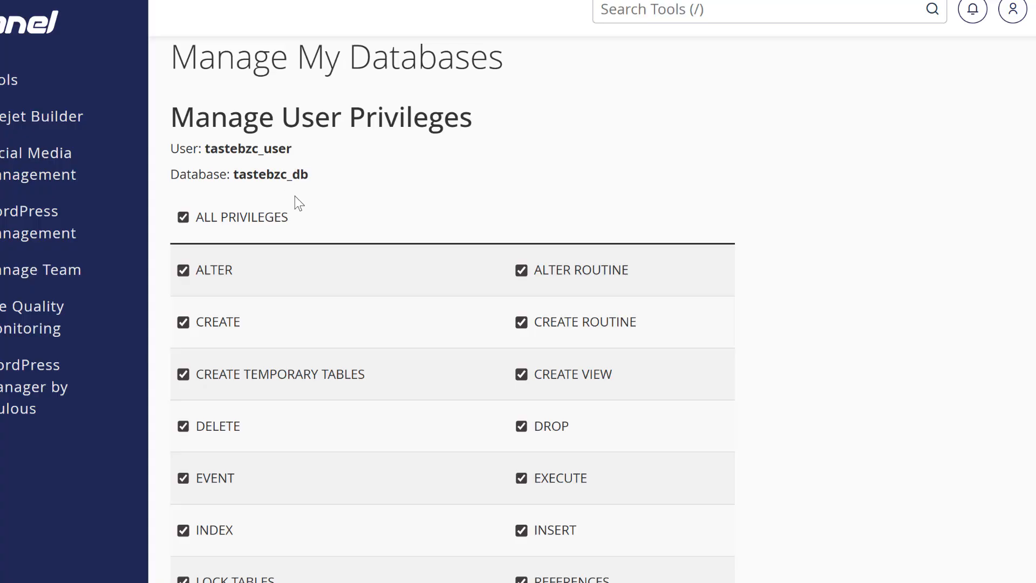
scroll(389, 281, "down", 5)
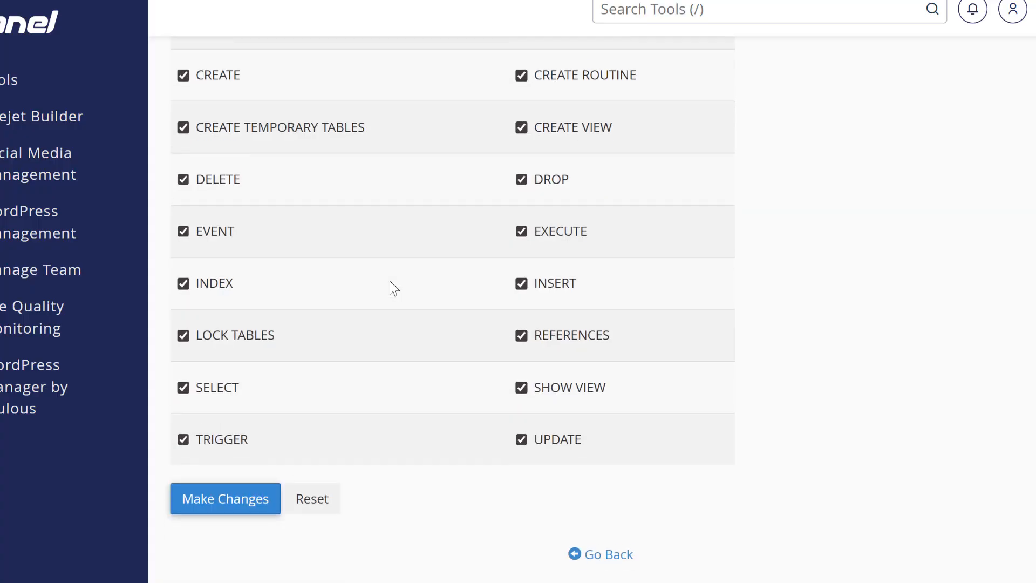
left_click(244, 492)
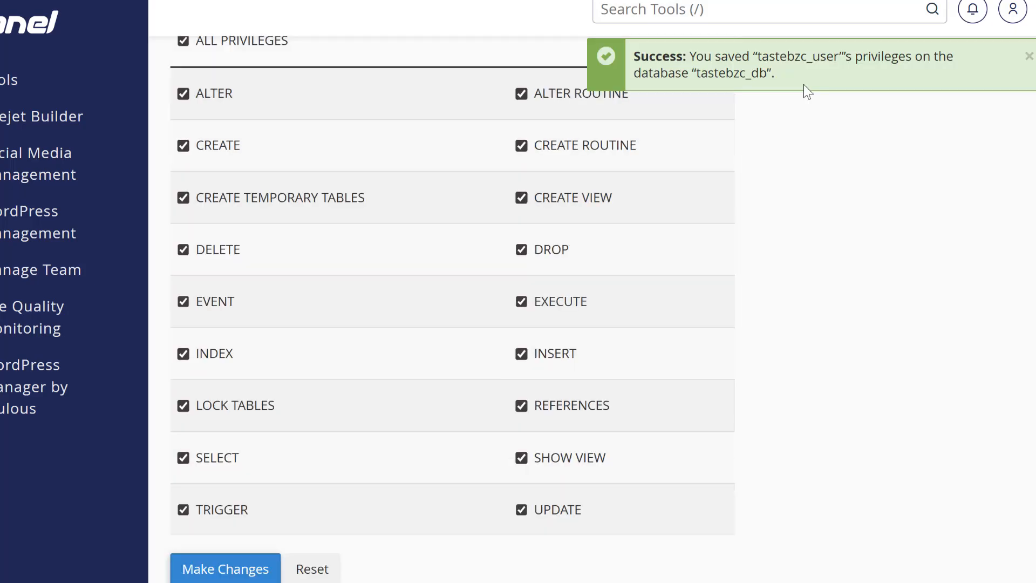
scroll(804, 84, "down", 3)
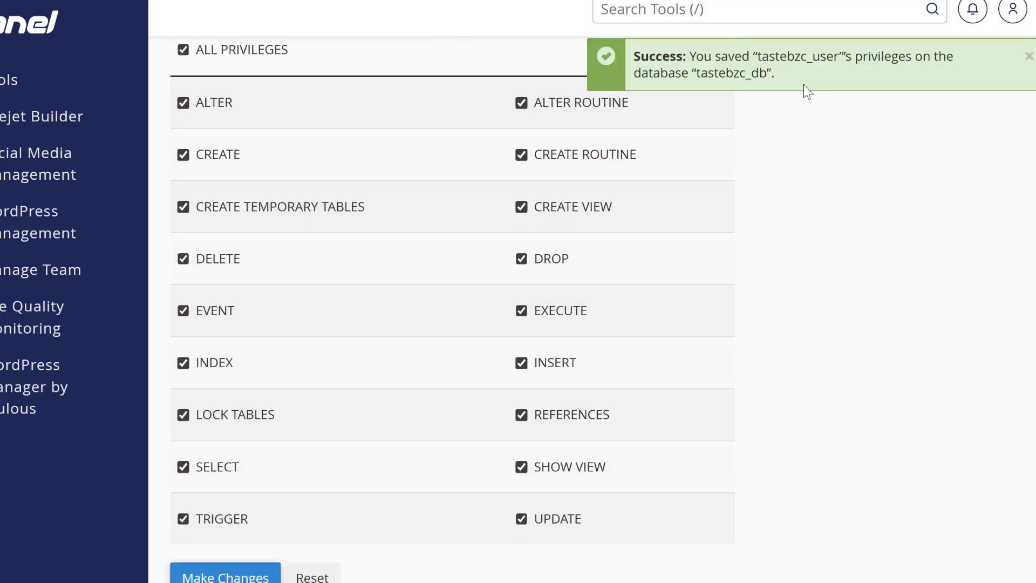
left_click(605, 548)
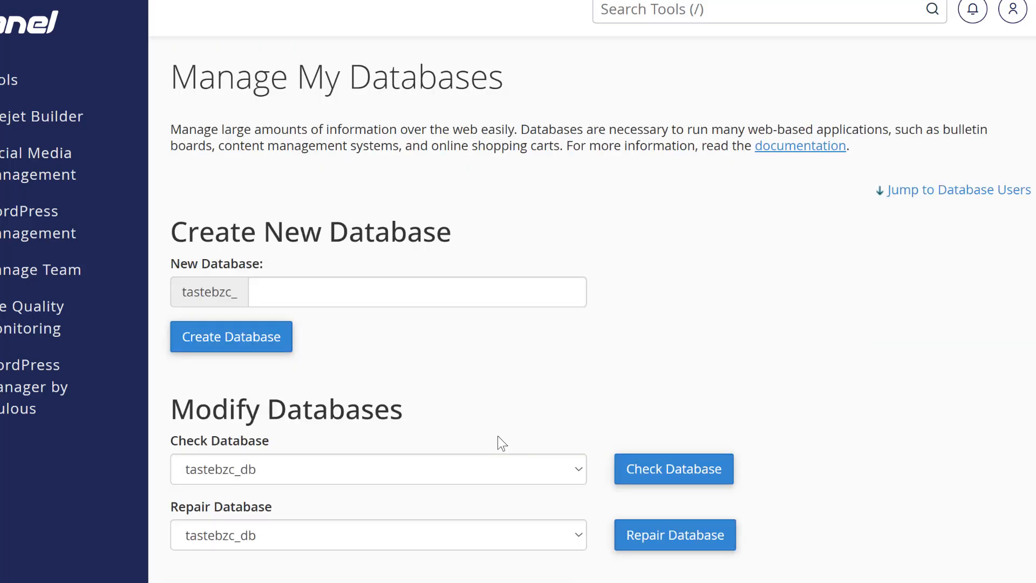
- Check the privileged user assigned to tastebzc_db under Current Databases and look over the database user sections
scroll(497, 435, "down", 5)
scroll(497, 435, "down", 2)
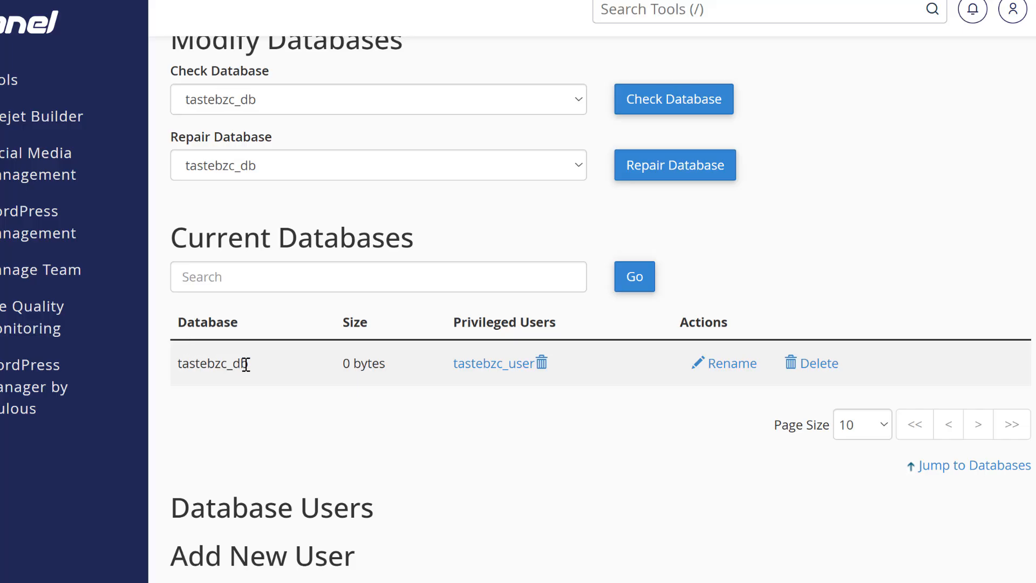
scroll(429, 388, "down", 9)
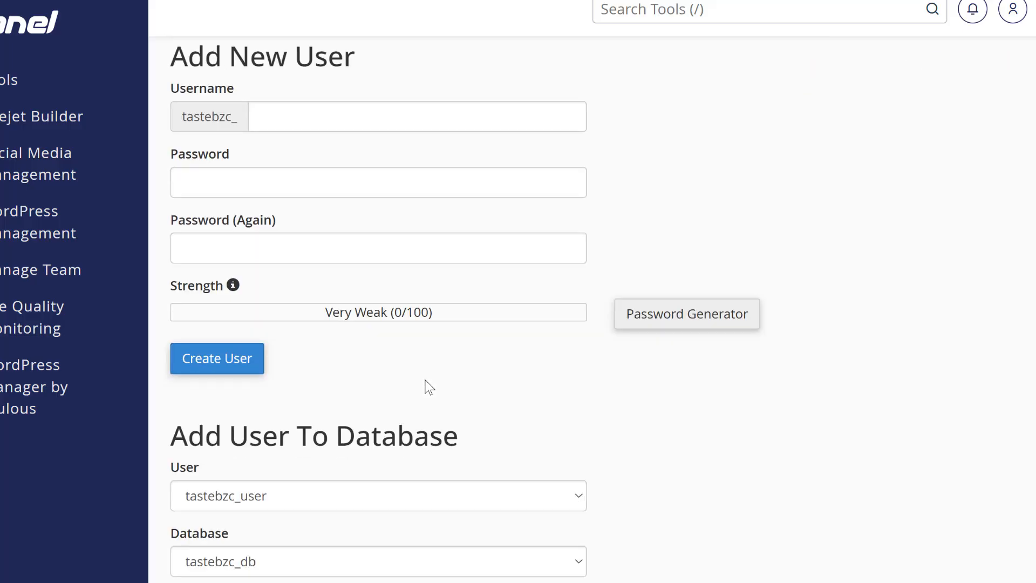
scroll(429, 387, "down", 3)
scroll(429, 387, "up", 3)
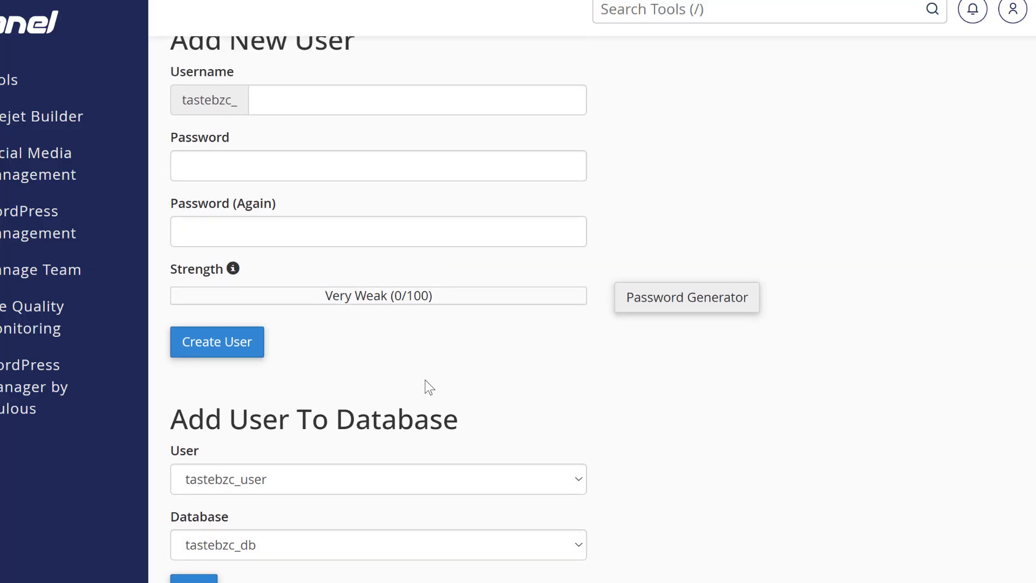
scroll(429, 387, "up", 5)
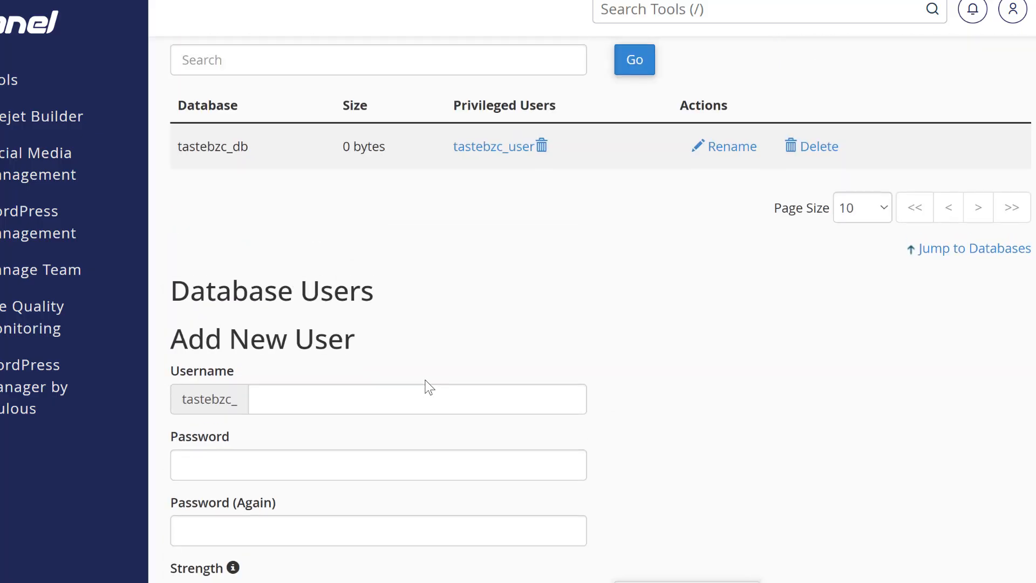
scroll(429, 387, "up", 7)
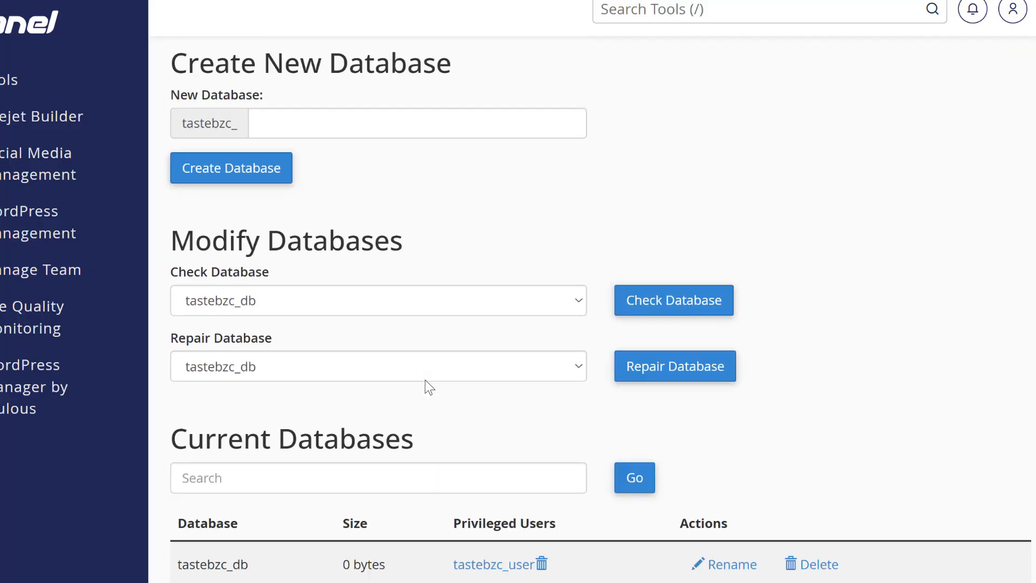
- Switch to the hosting account's phpMyAdmin, refresh it, and open the tastebzc_db database
scroll(429, 388, "up", 1)
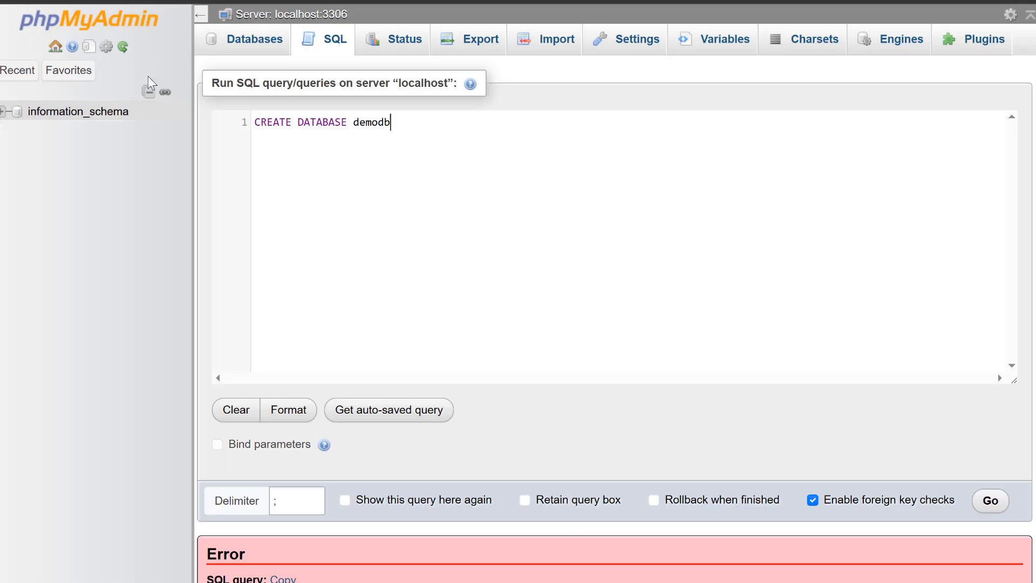
left_click(300, 22)
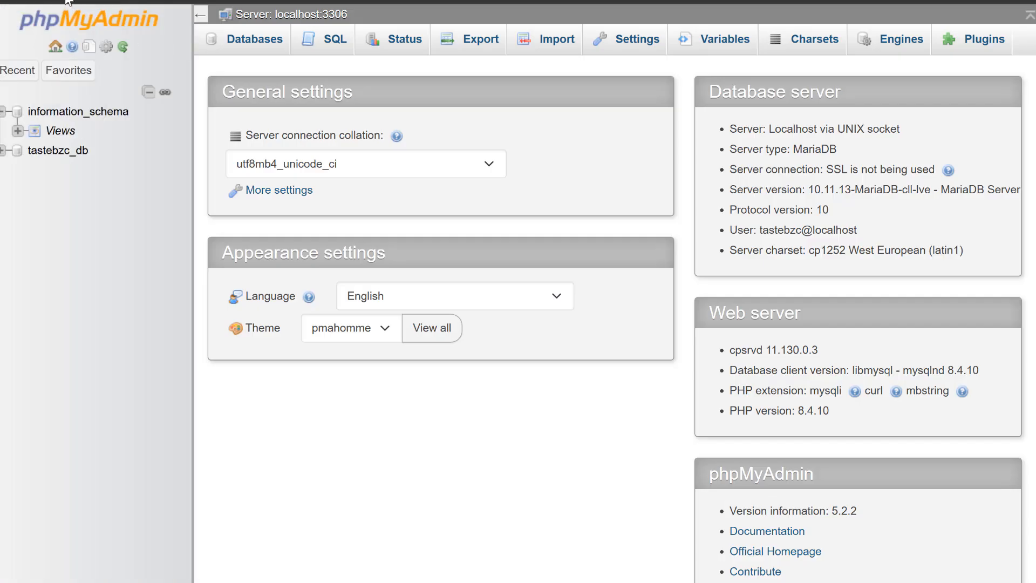
left_click(44, 154)
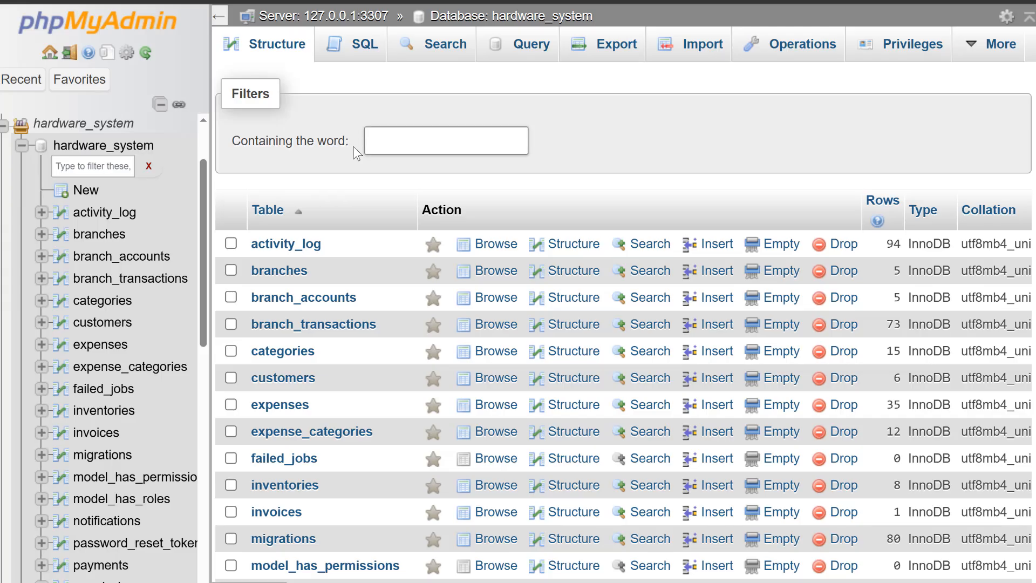
- Export the local hardware_system database with the Quick method in SQL format and check the downloaded file
scroll(356, 153, "down", 1)
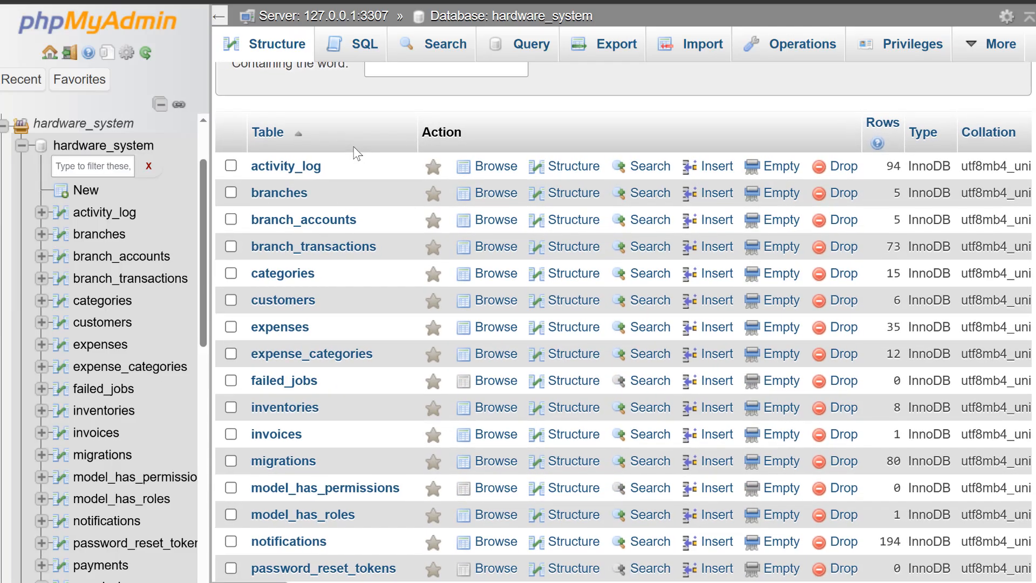
scroll(356, 153, "up", 1)
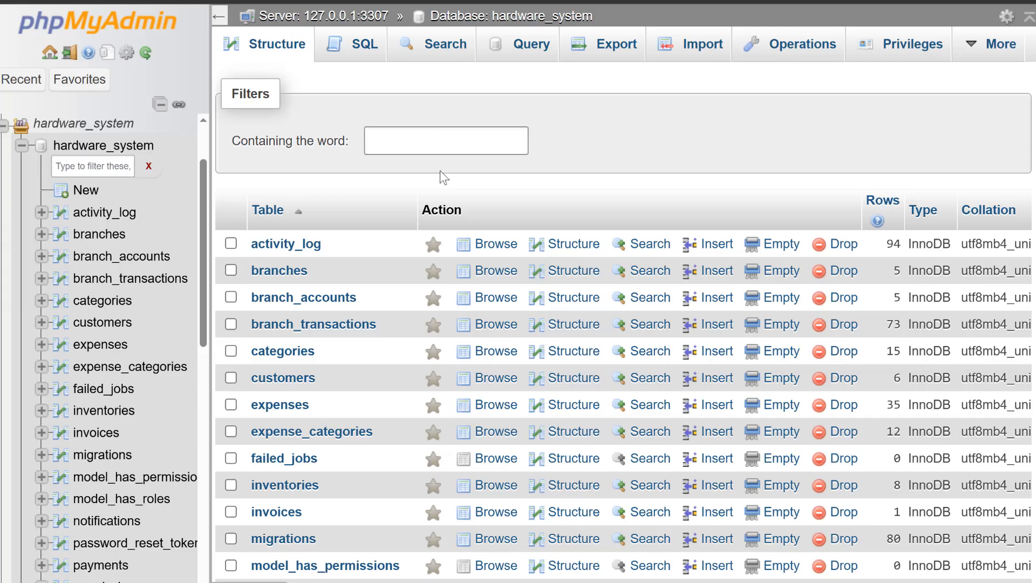
left_click(23, 147)
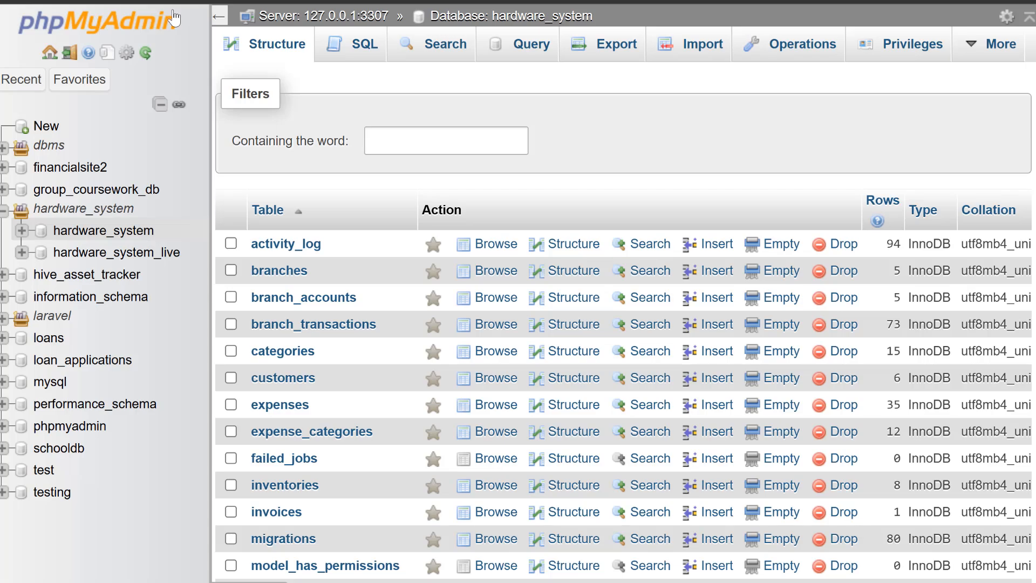
left_click(603, 50)
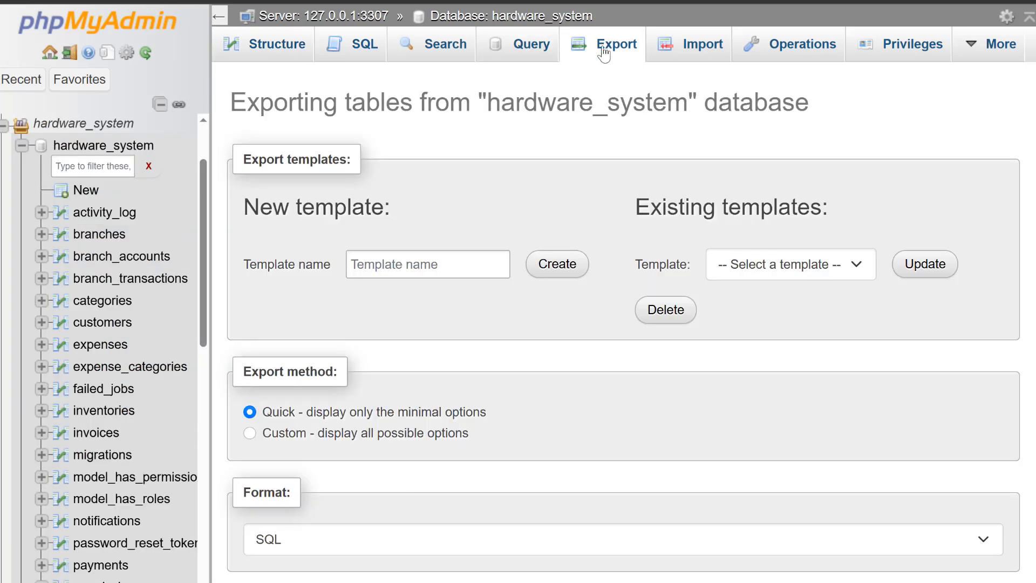
scroll(603, 50, "down", 1)
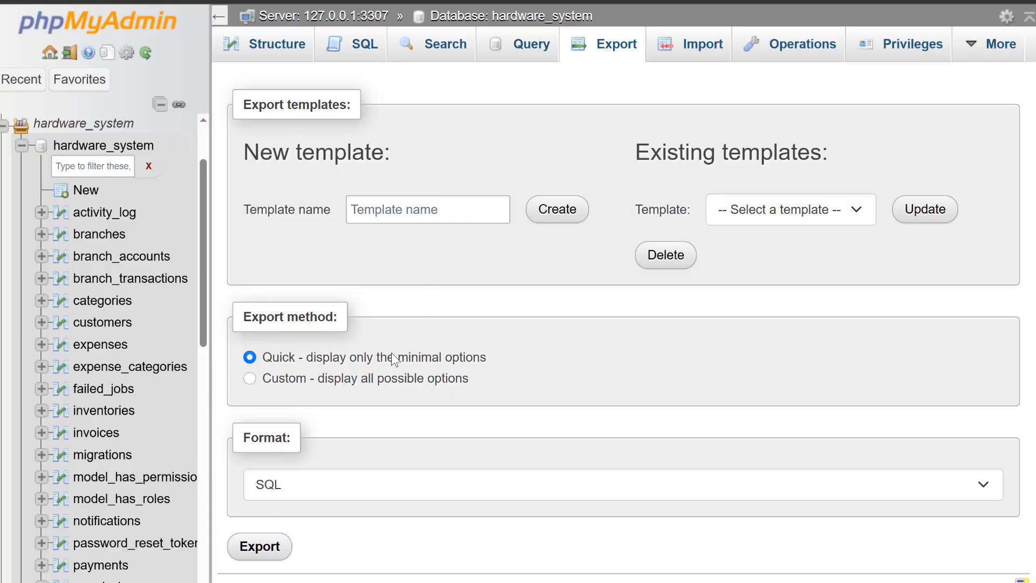
left_click(313, 488)
left_click(313, 487)
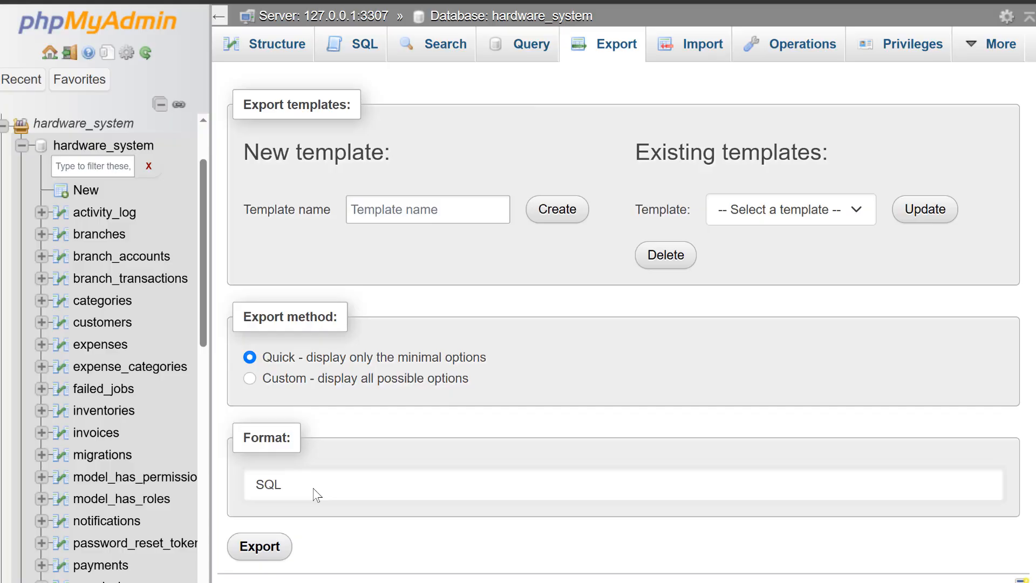
left_click(259, 547)
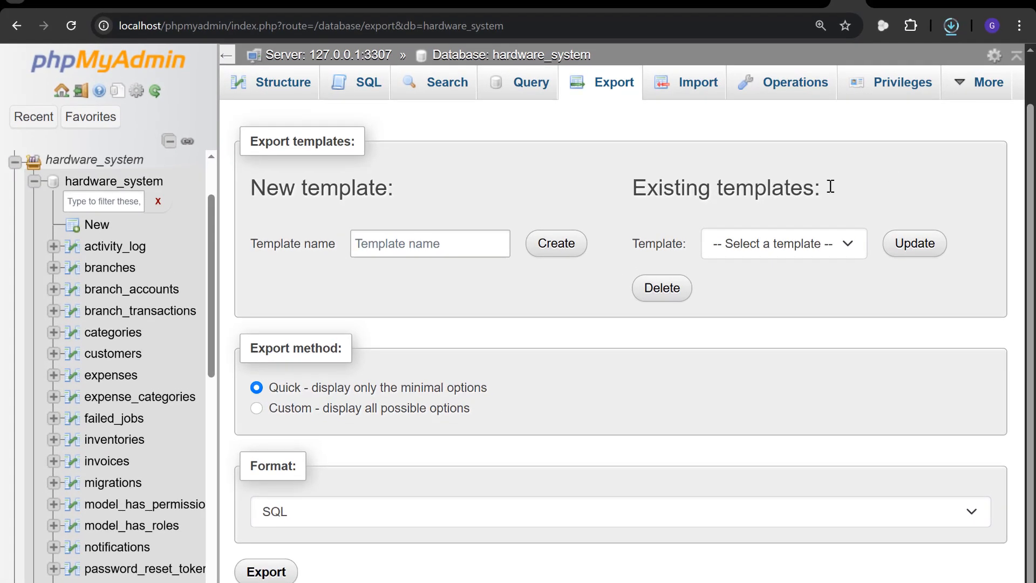
left_click(951, 27)
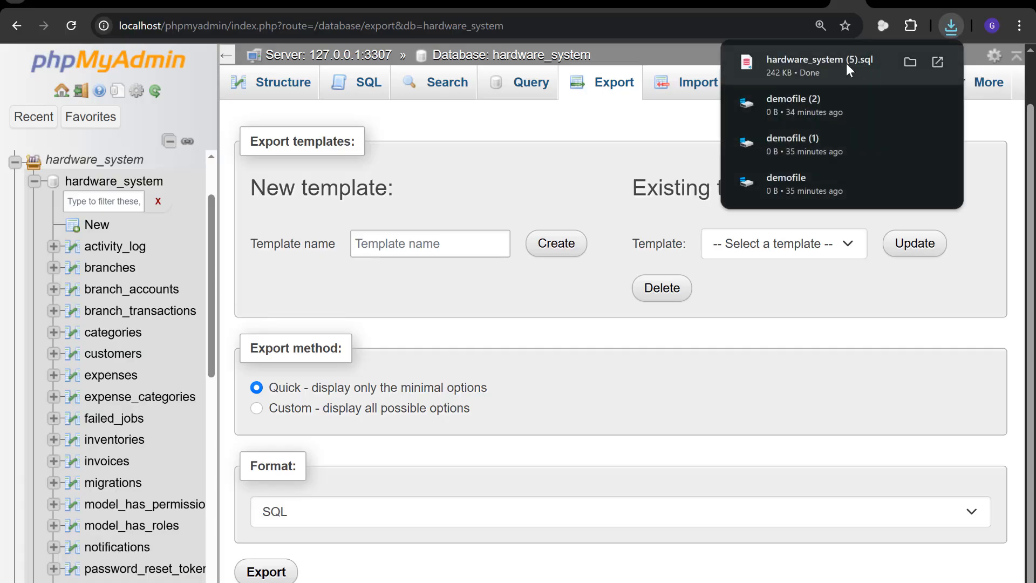
- Import hardware_system (5).sql from the Downloads folder into the hosted tastebzc_db database as SQL
left_click(426, 7)
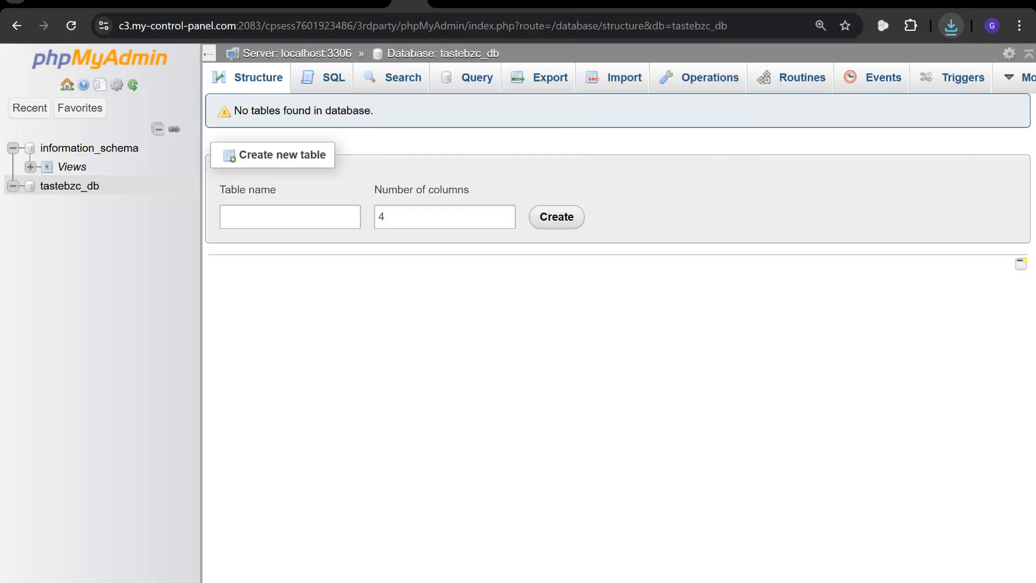
left_click(458, 57)
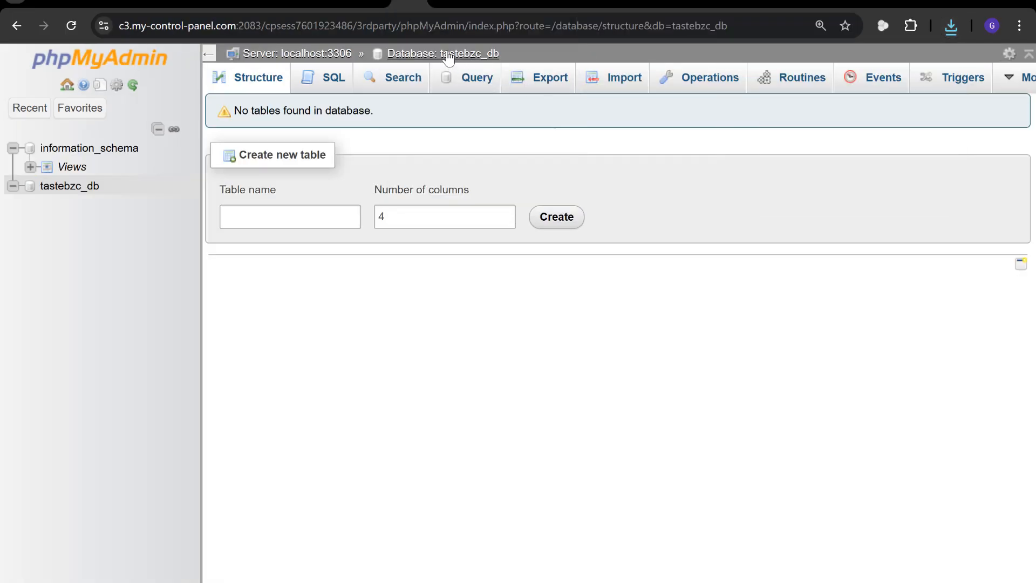
left_click(615, 82)
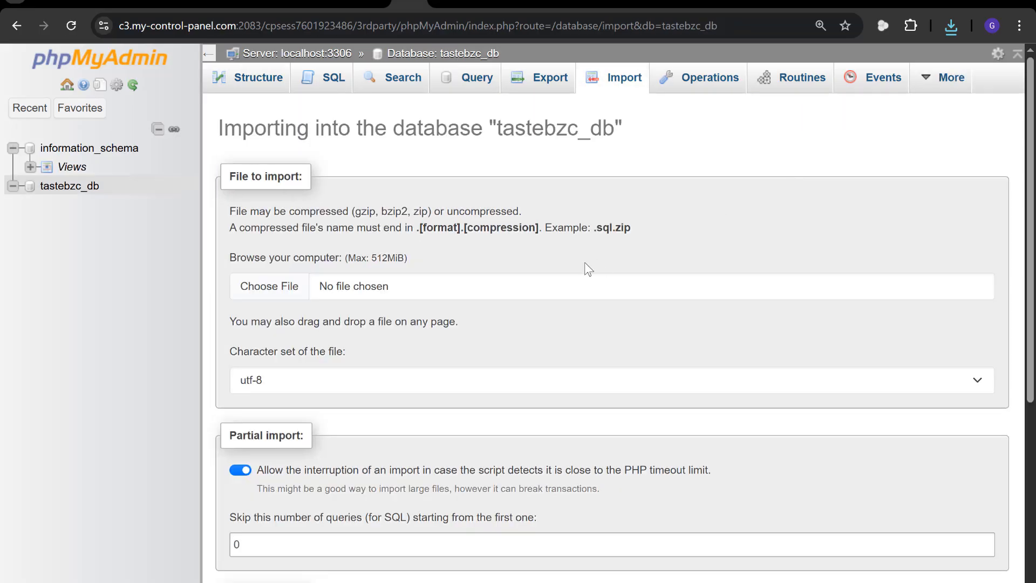
scroll(285, 358, "down", 1)
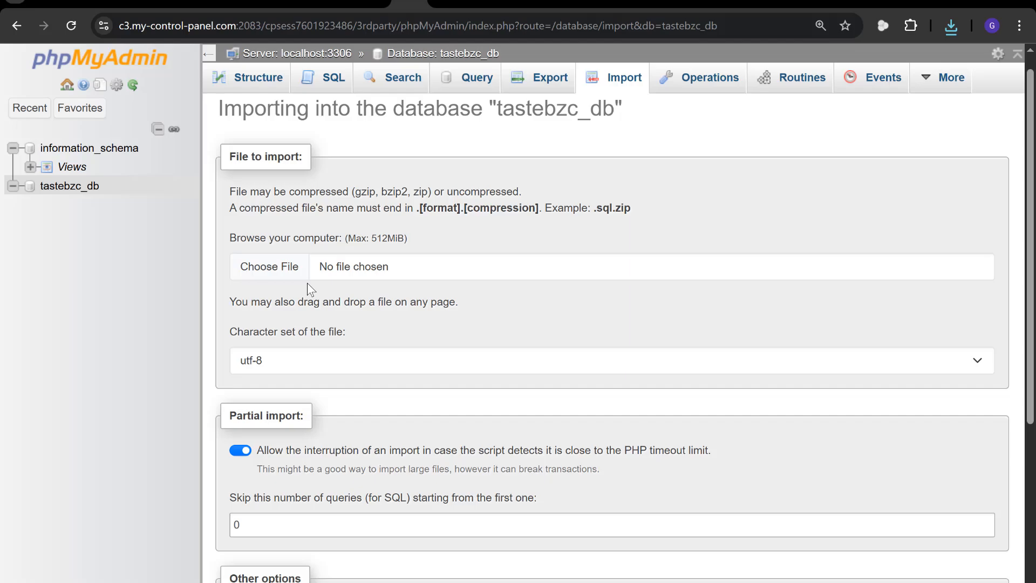
left_click(279, 259)
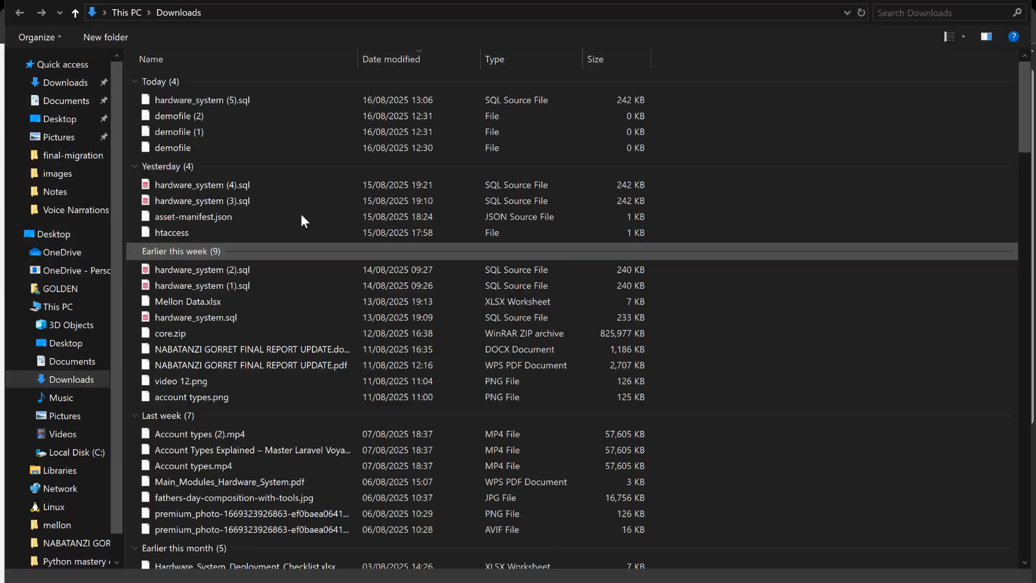
left_click(209, 102)
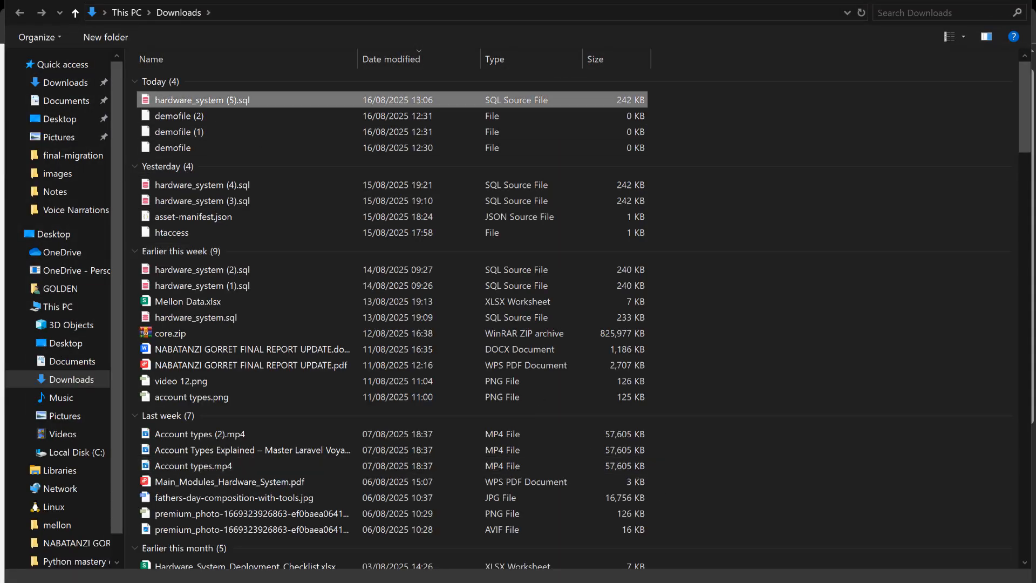
left_click(912, 580)
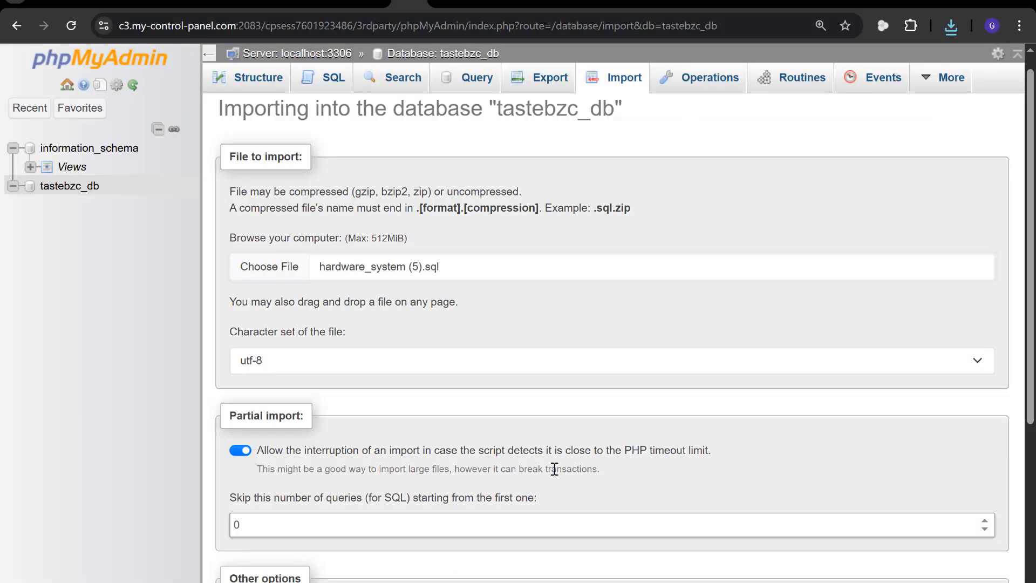
scroll(554, 469, "down", 3)
scroll(554, 469, "down", 3)
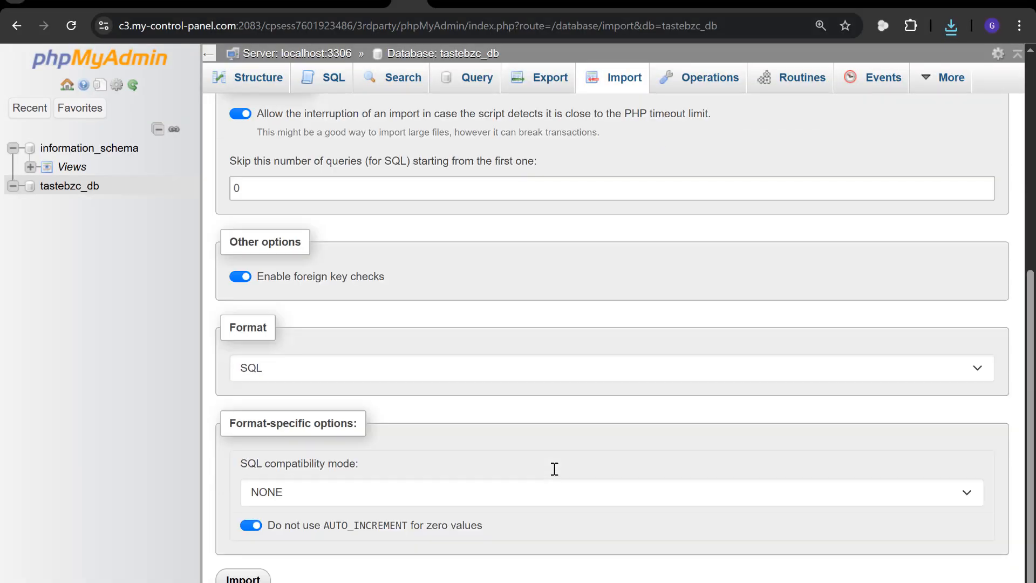
left_click(243, 576)
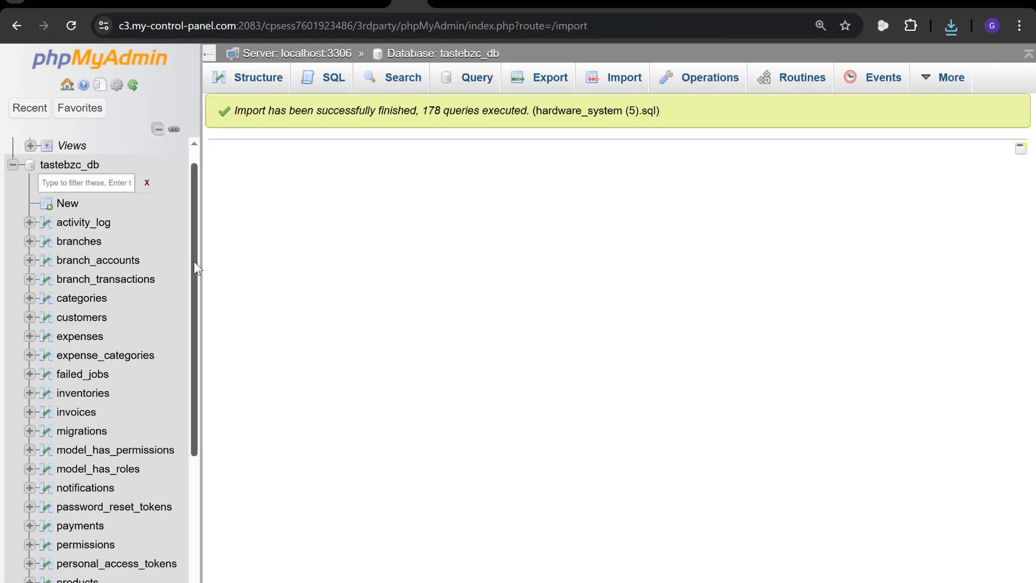
- Look through the full list of imported tables and their row counts in the tastebzc_db database structure
left_click_drag(193, 261, 246, 271)
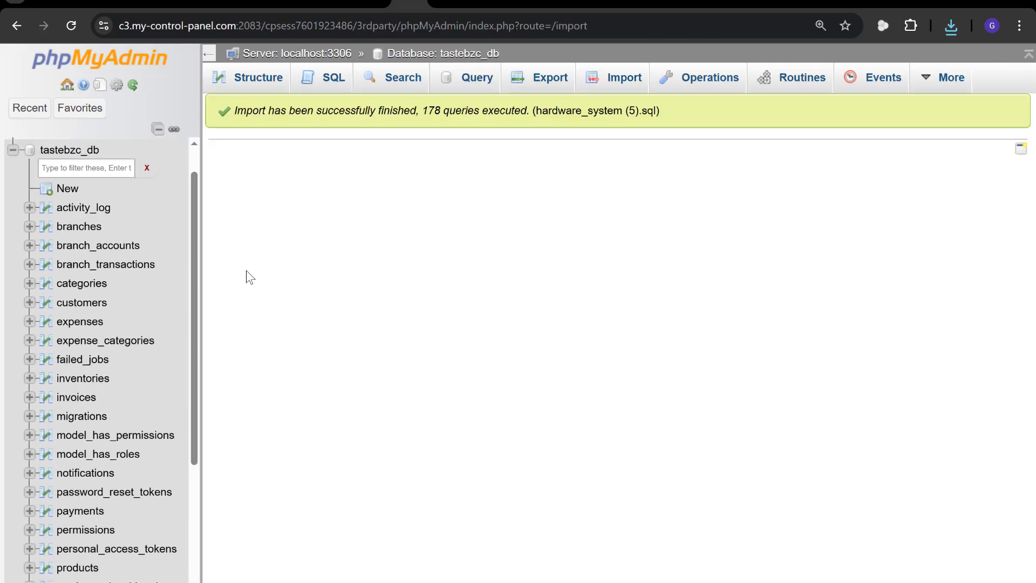
left_click(454, 61)
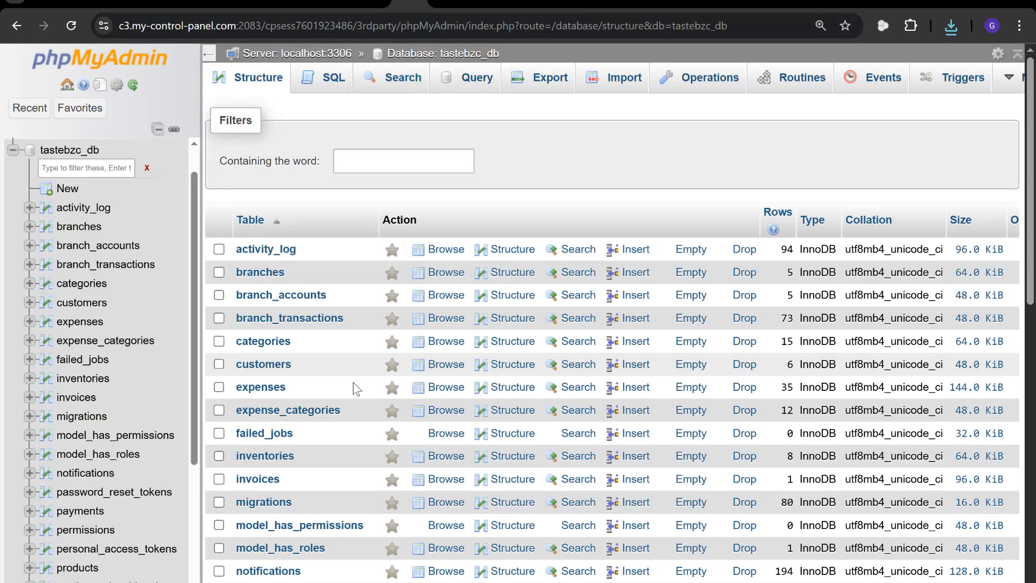
scroll(379, 286, "down", 13)
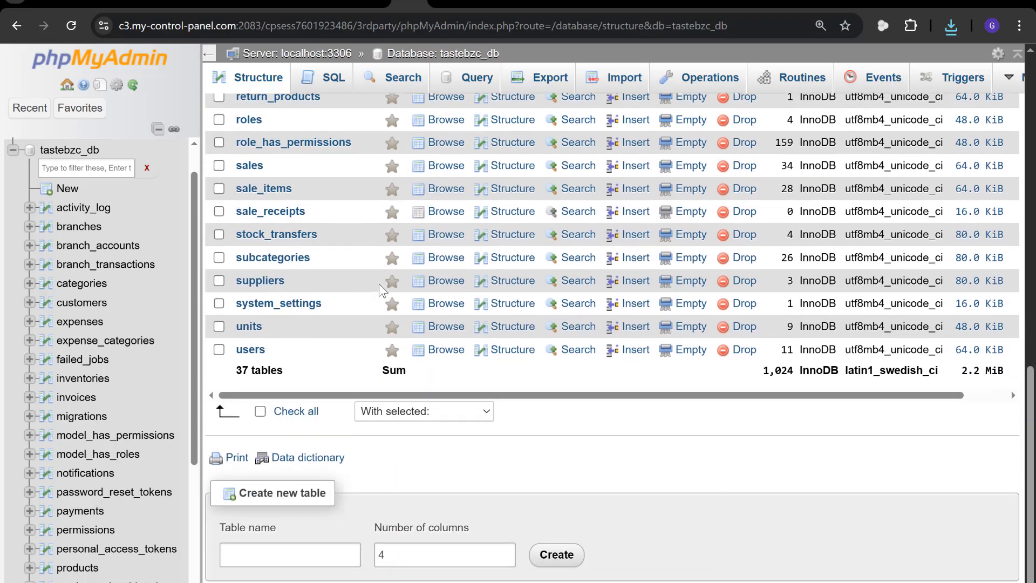
scroll(378, 284, "up", 8)
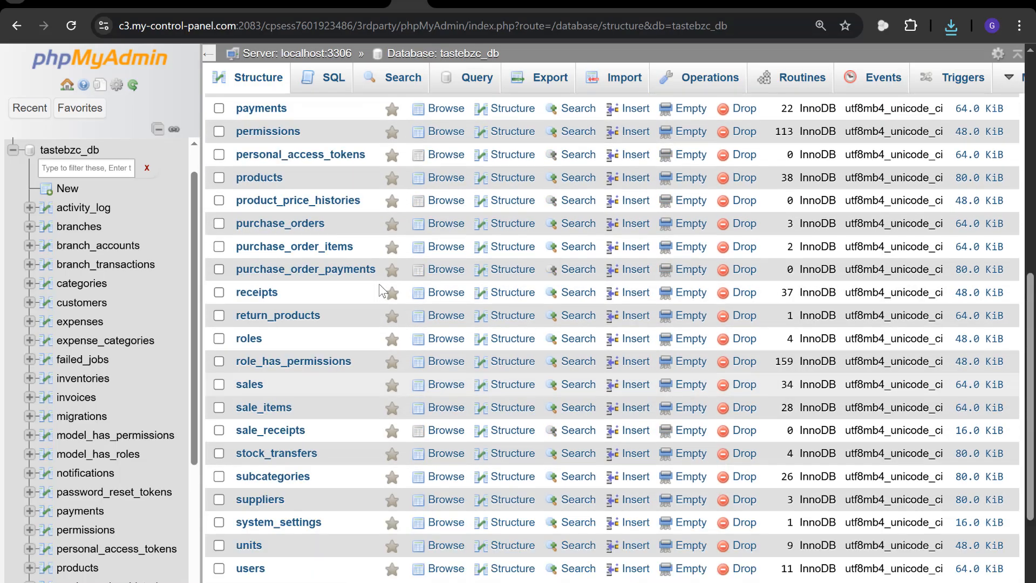
scroll(379, 283, "up", 6)
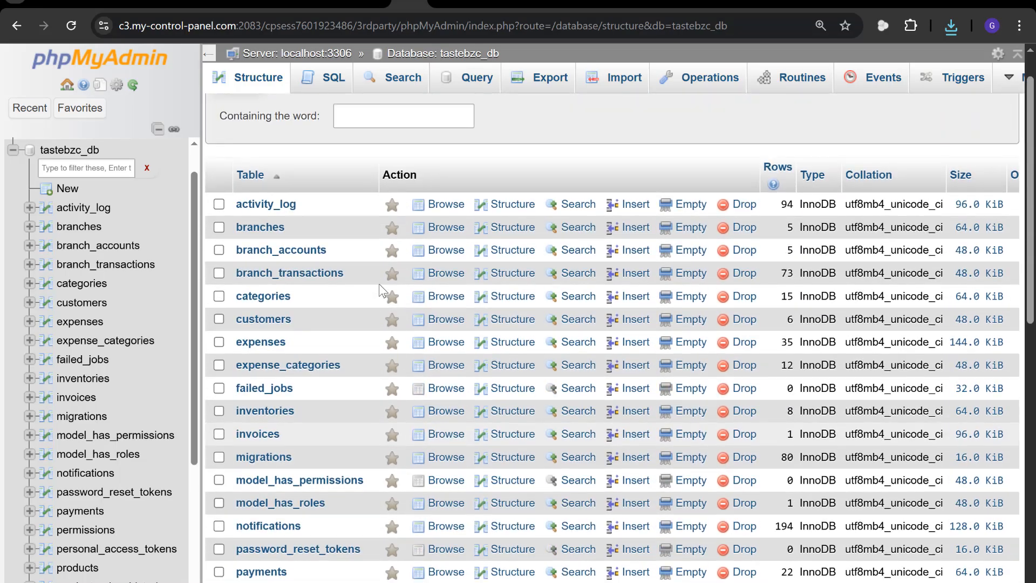
scroll(379, 285, "down", 9)
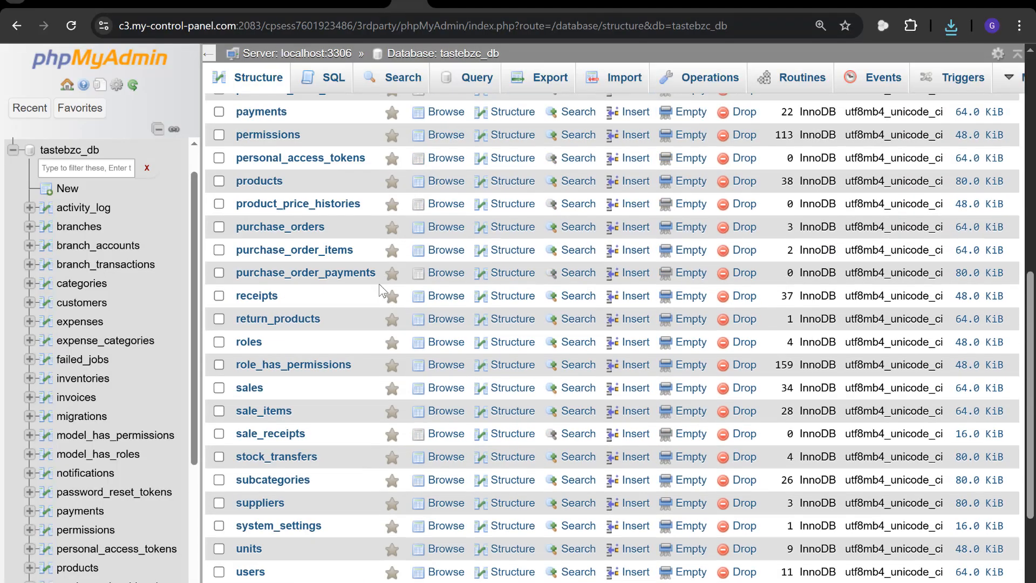
scroll(379, 284, "down", 2)
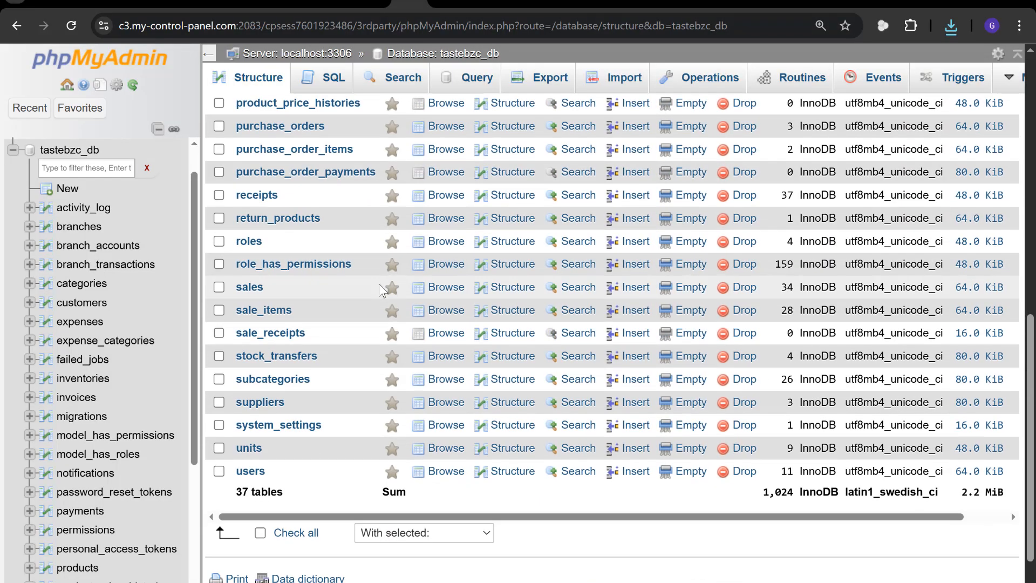
scroll(379, 284, "up", 9)
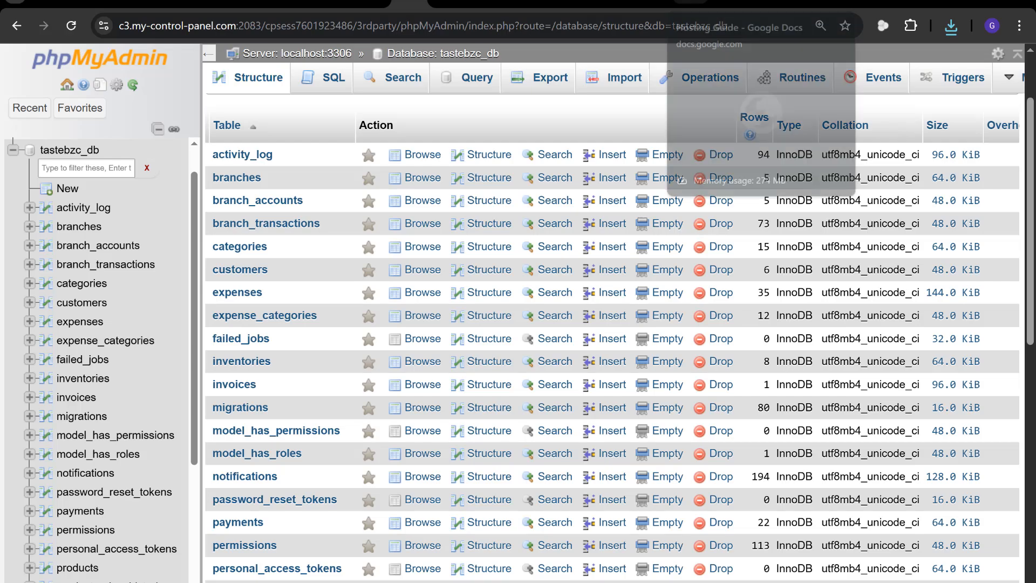
left_click(464, 3)
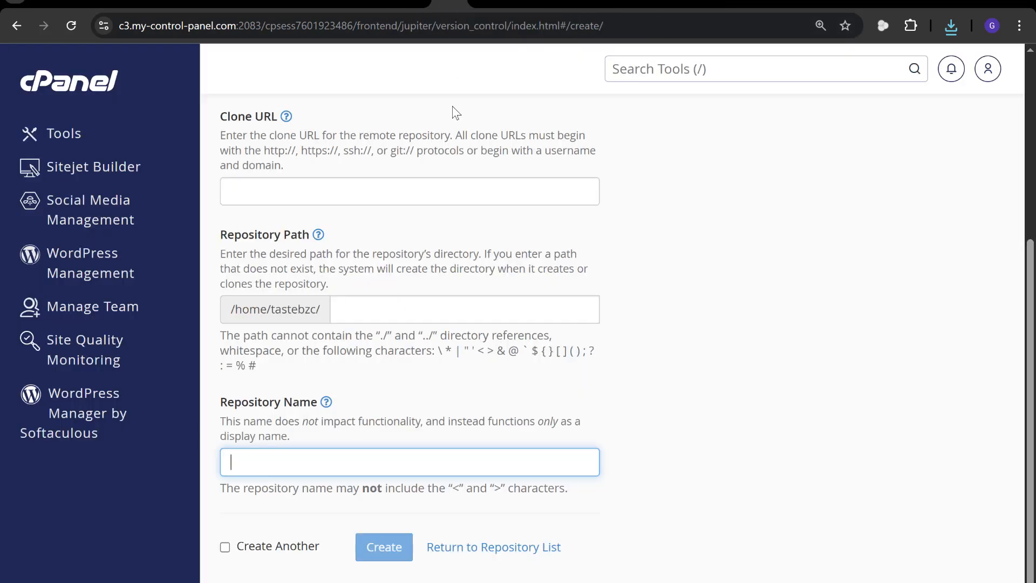
left_click(486, 2)
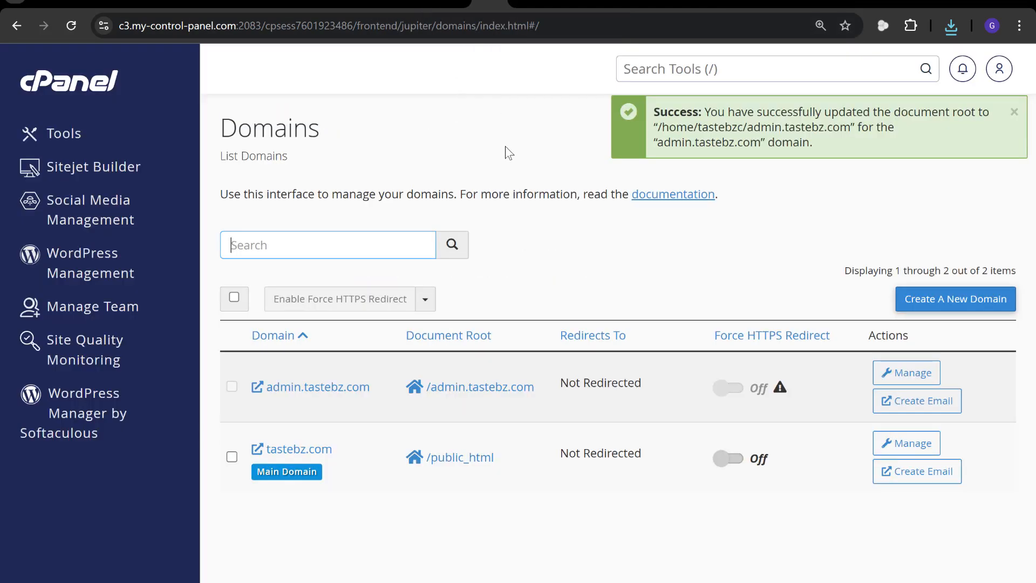
left_click(446, 3)
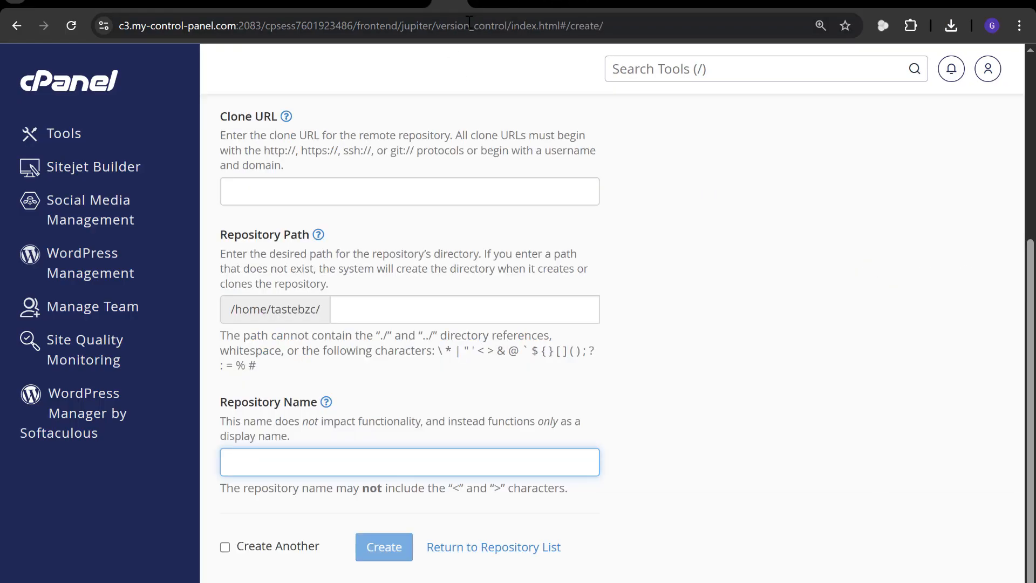
left_click(413, 2)
scroll(376, 148, "down", 2)
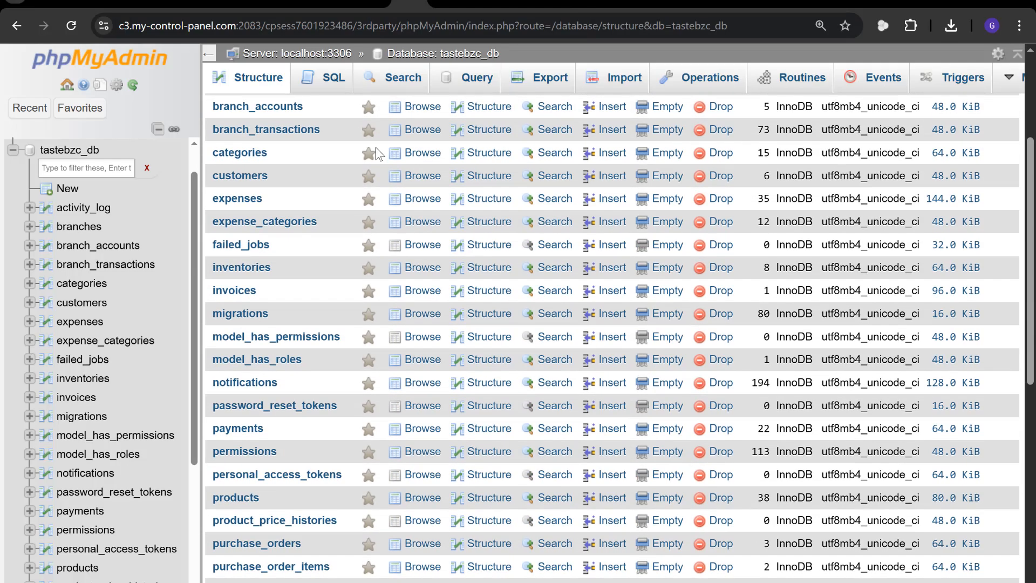
scroll(388, 156, "down", 3)
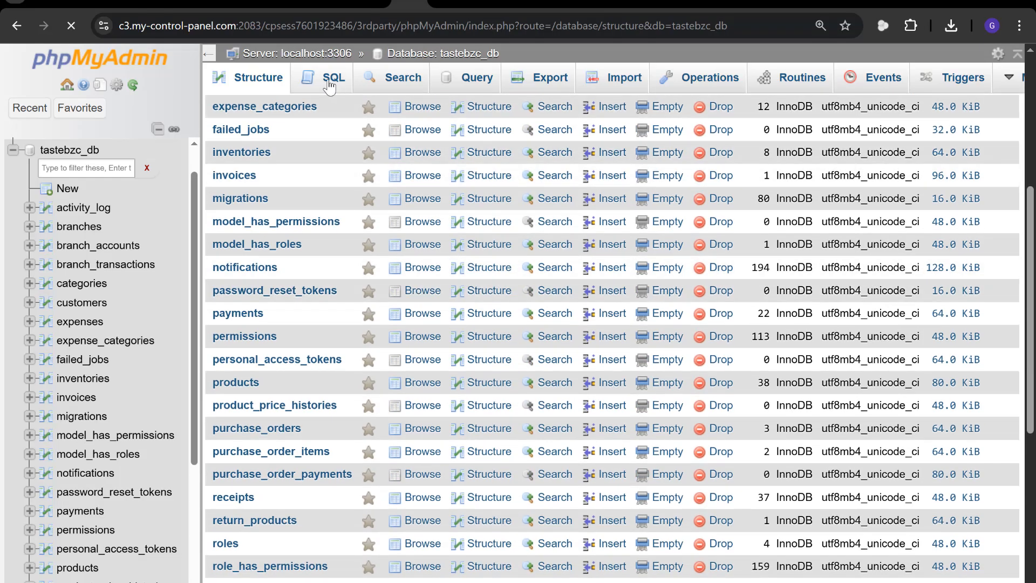
- Query the categories table of tastebzc_db with SELECT * FROM `categories` WHERE id = 1
left_click(329, 87)
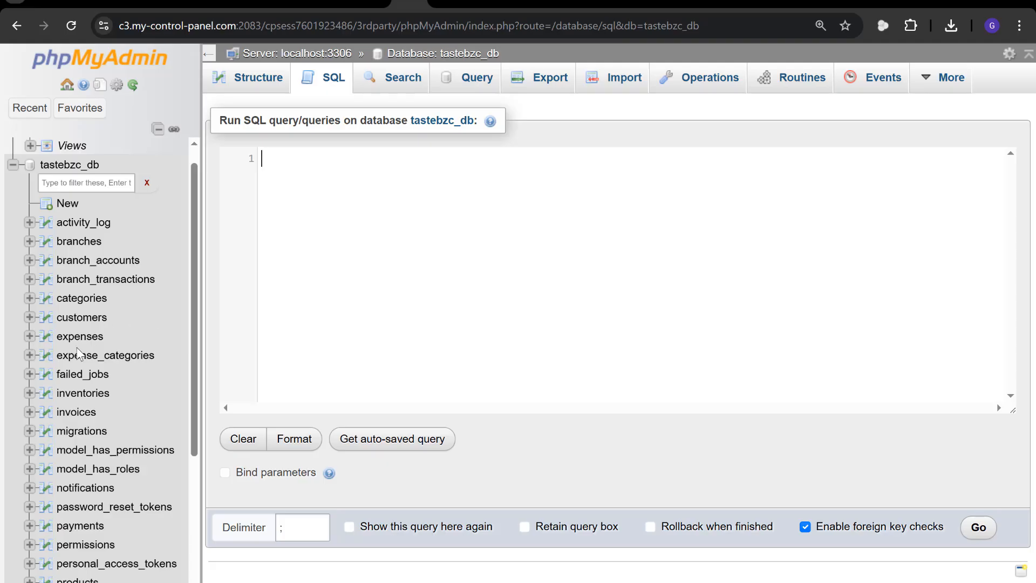
left_click(86, 300)
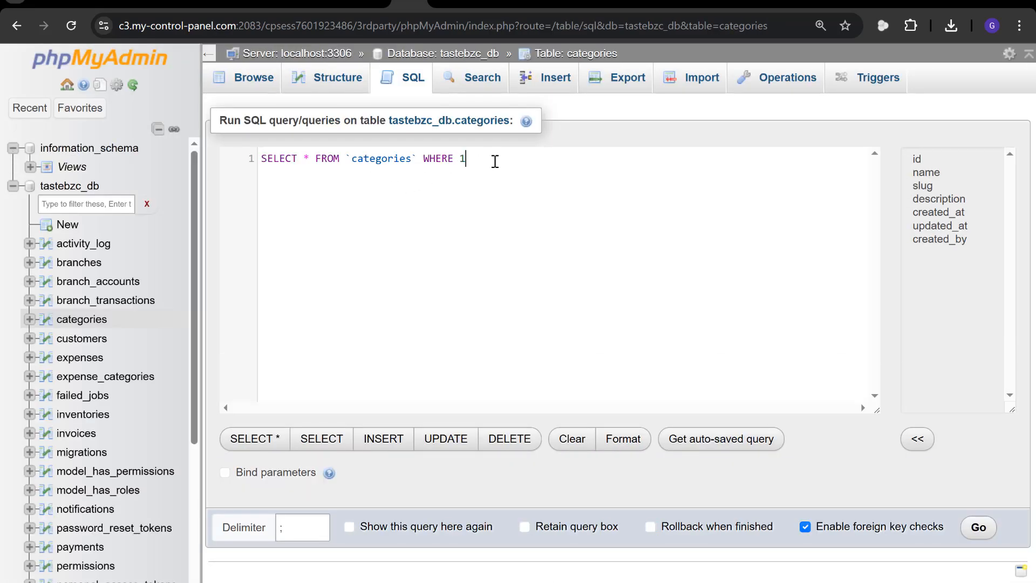
key("BackSpace")
key("BackSpace")
key("BackSpace")
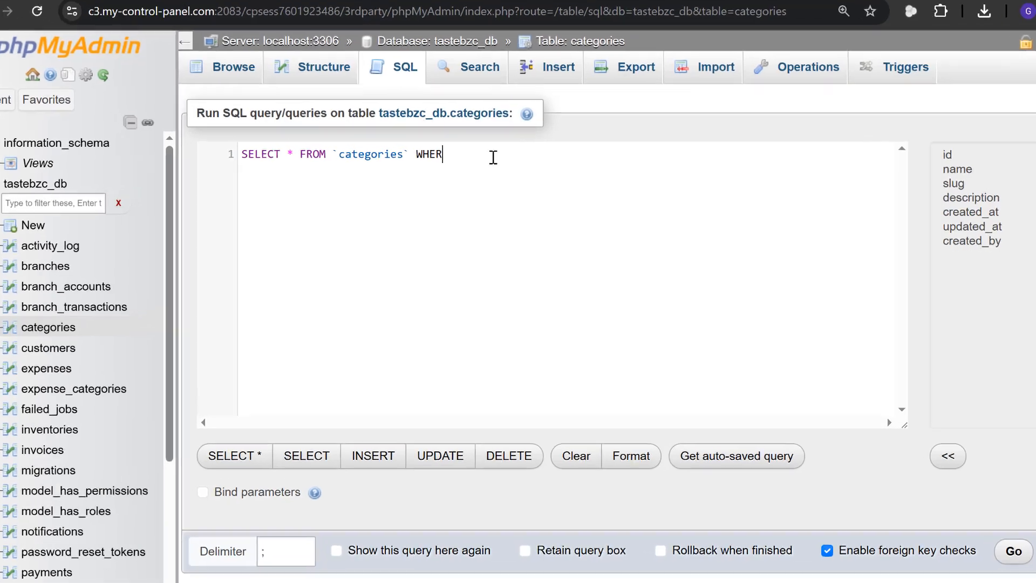
type("E ")
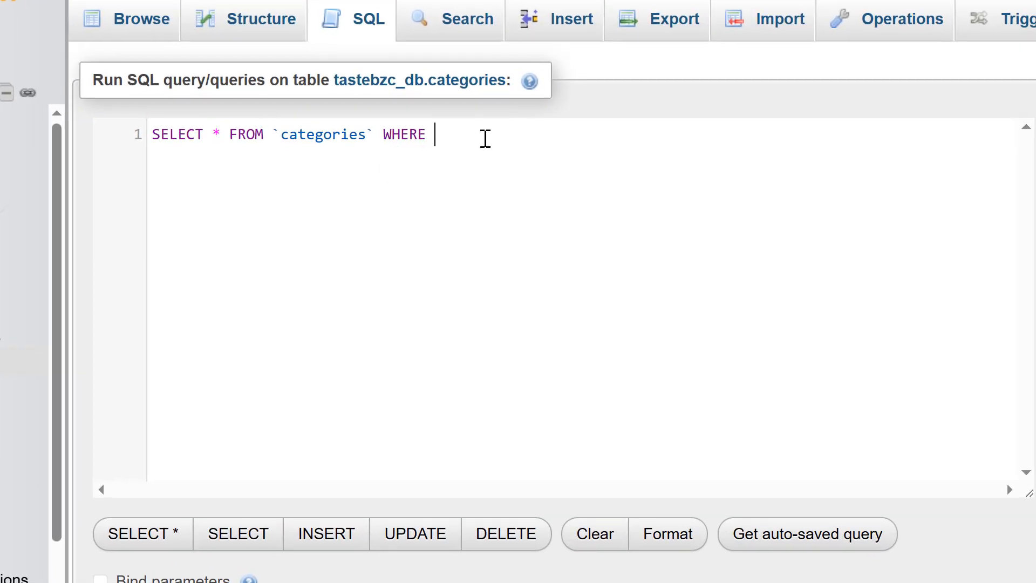
type("id ")
type("==")
type(" 1")
key("ctrl+Return")
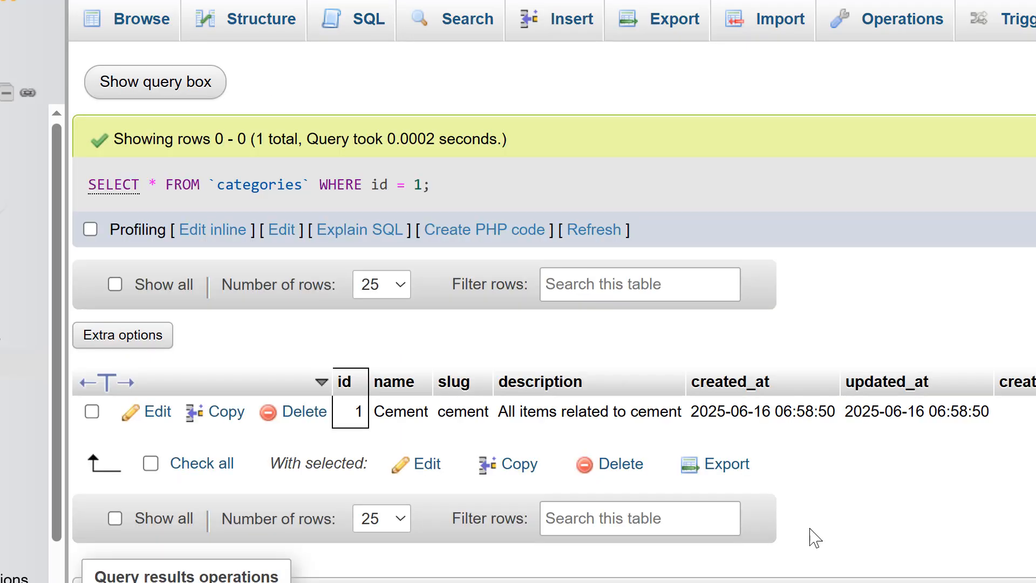